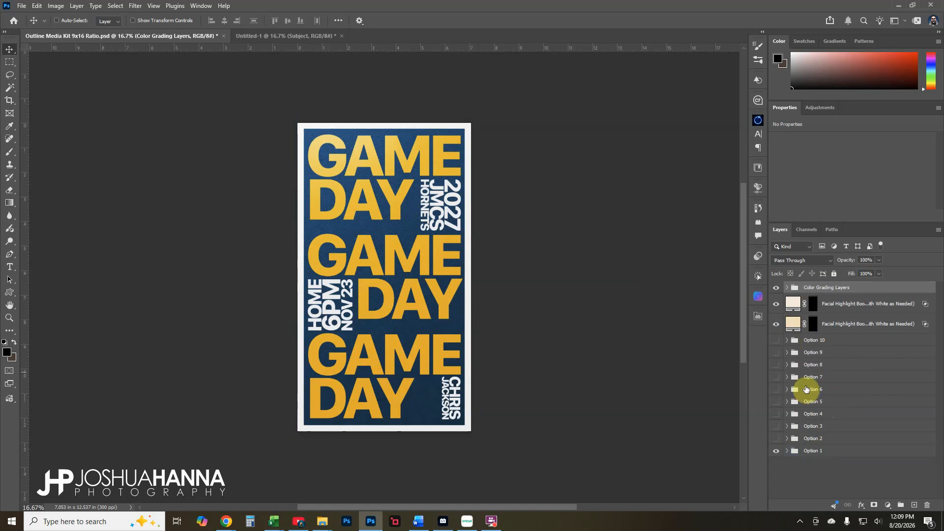
Inspect the Color Grading Layers group and switch between the two facial highlight layers
{"action": "left_click", "coordinate": [822, 317]}
{"action": "left_click", "coordinate": [814, 289]}
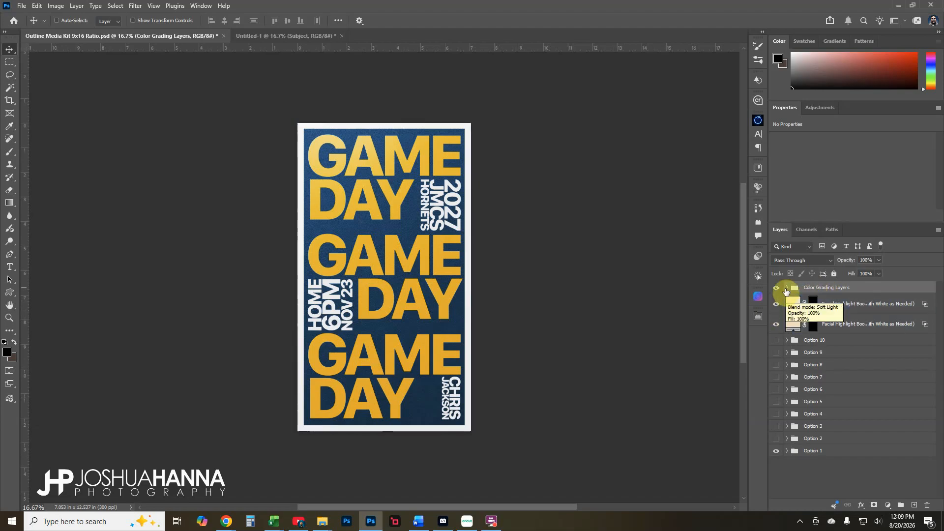
{"action": "left_click", "coordinate": [786, 289]}
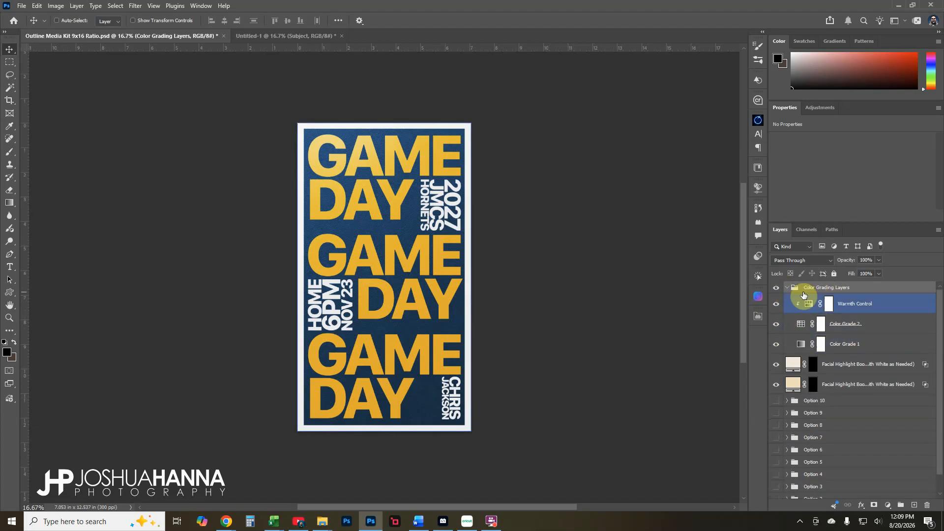
{"action": "left_click", "coordinate": [786, 289]}
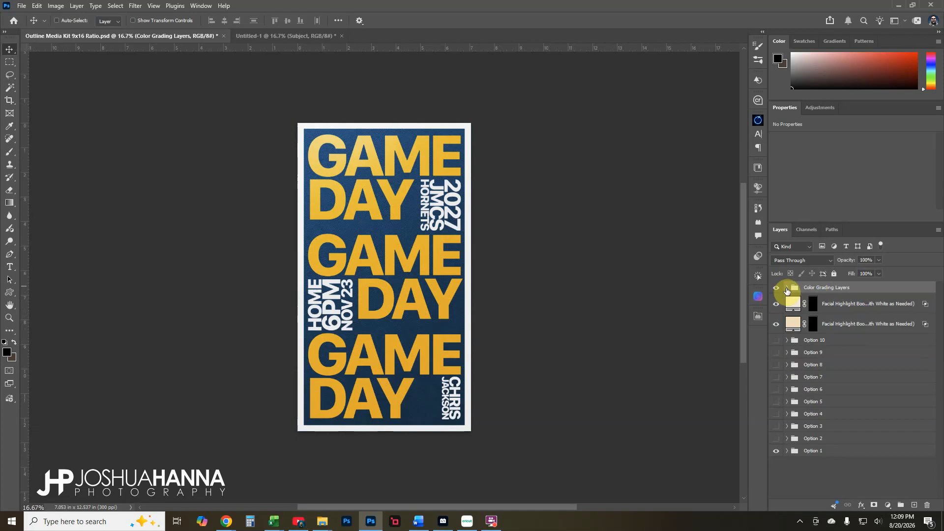
{"action": "left_click", "coordinate": [811, 303]}
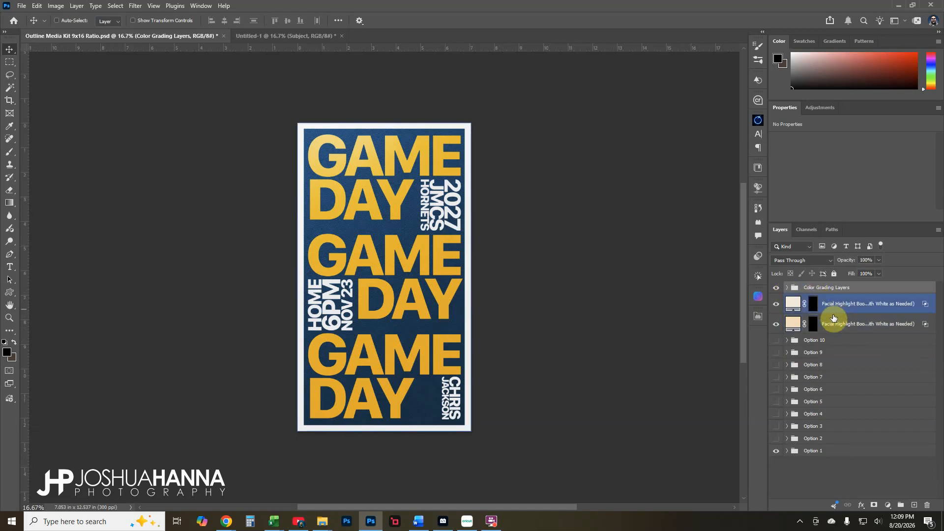
{"action": "left_click", "coordinate": [804, 323]}
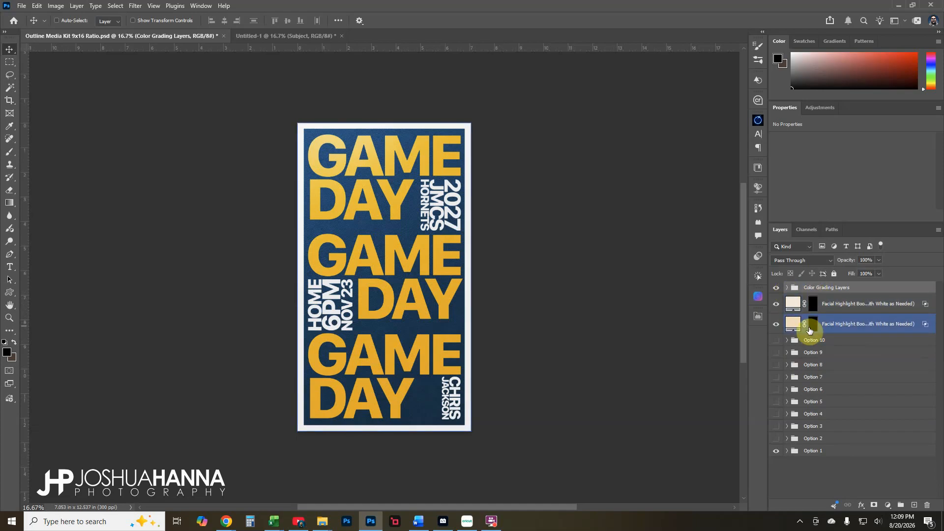
{"action": "left_click", "coordinate": [816, 309]}
{"action": "left_click", "coordinate": [814, 325]}
{"action": "left_click", "coordinate": [818, 313]}
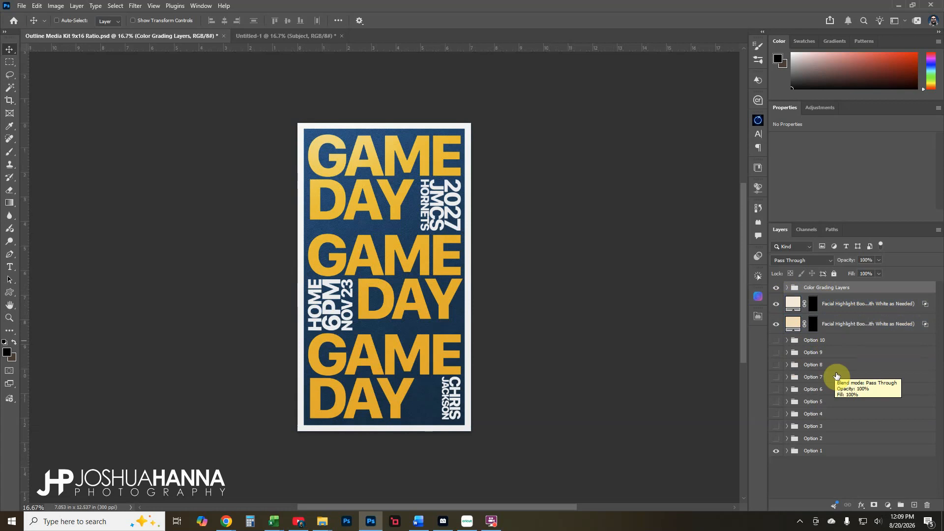
Expand the Option 1 group and select its Place Subject in This Group and Texture layers
{"action": "left_click", "coordinate": [828, 451]}
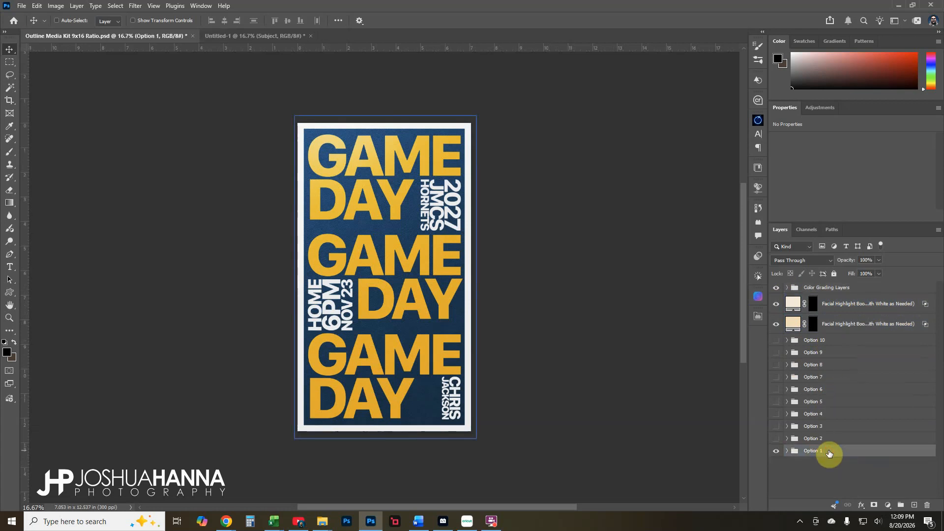
{"action": "left_click", "coordinate": [786, 450]}
{"action": "scroll", "coordinate": [832, 436], "scroll_direction": "down", "scroll_amount": 4}
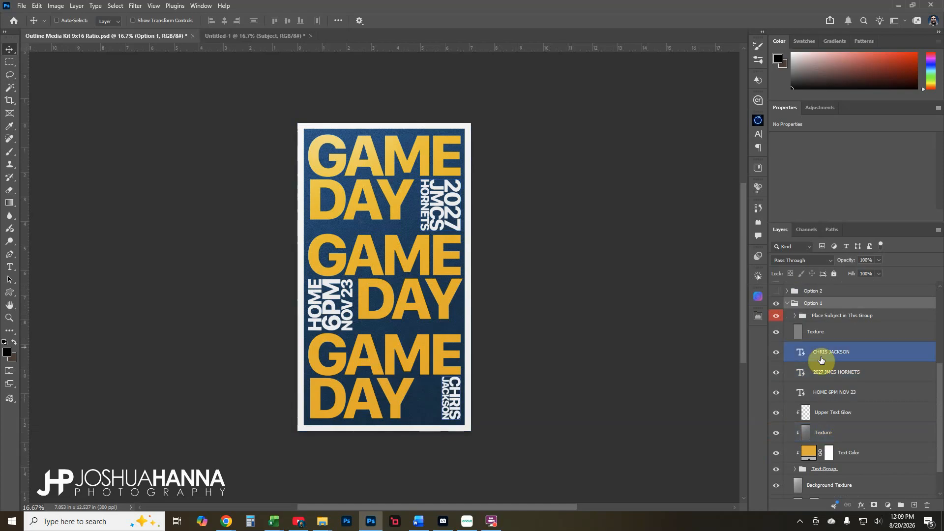
{"action": "left_click", "coordinate": [832, 315]}
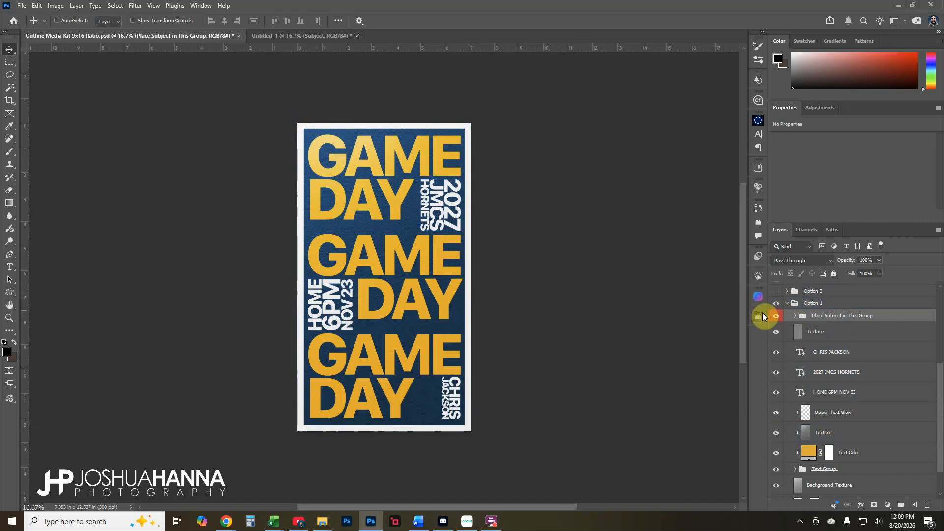
{"action": "left_click", "coordinate": [879, 332]}
{"action": "left_click", "coordinate": [845, 335]}
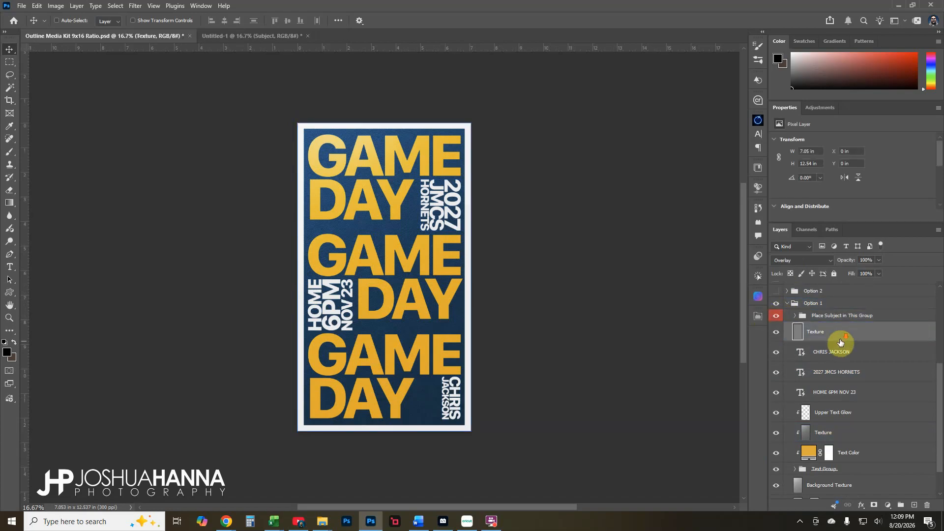
Select the name, 2027 JMCS HORNETS and HOME 6PM NOV 23 text layers in turn
{"action": "scroll", "coordinate": [840, 343], "scroll_direction": "down", "scroll_amount": 2}
{"action": "left_click", "coordinate": [843, 320]}
{"action": "left_click", "coordinate": [841, 336]}
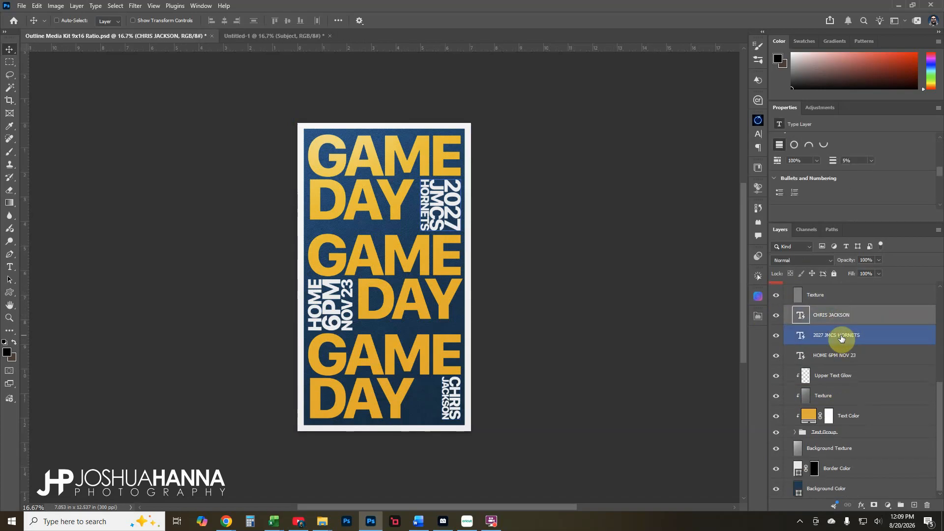
{"action": "left_click", "coordinate": [832, 358]}
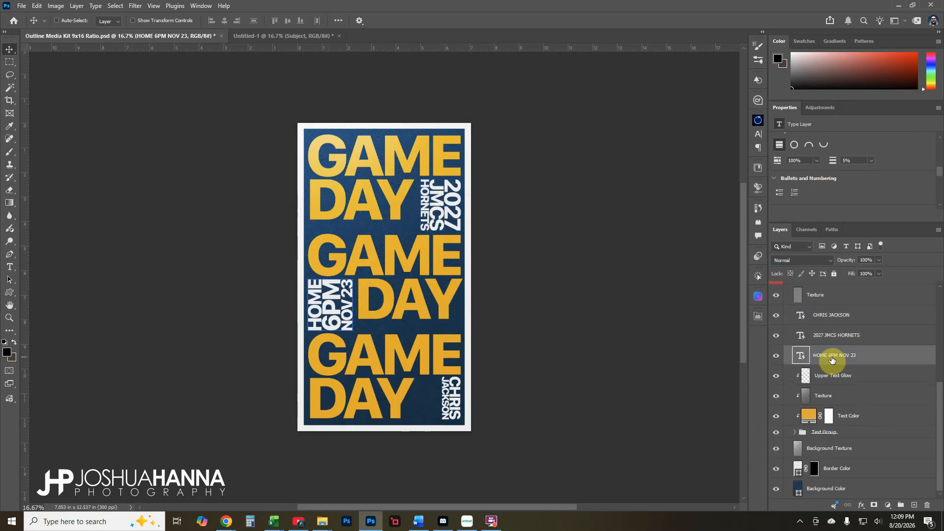
{"action": "left_click", "coordinate": [804, 316]}
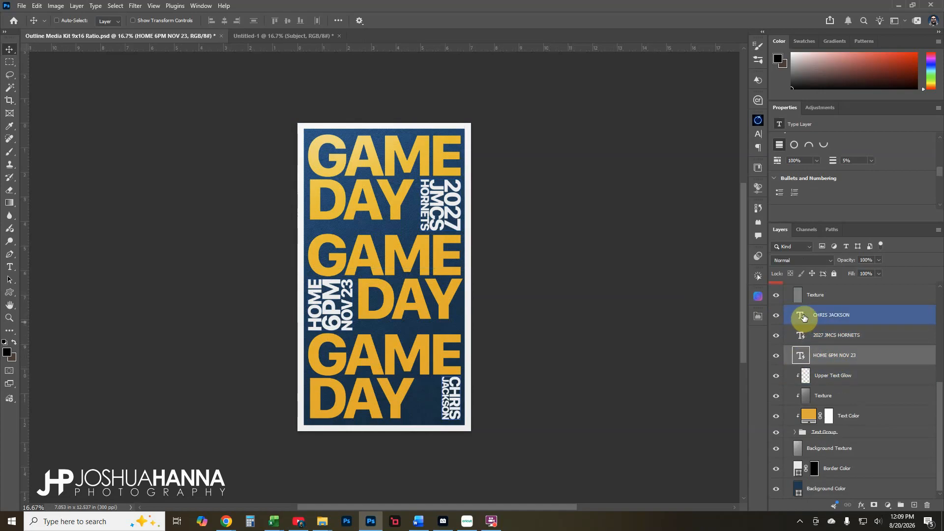
{"action": "double_click", "coordinate": [801, 316]}
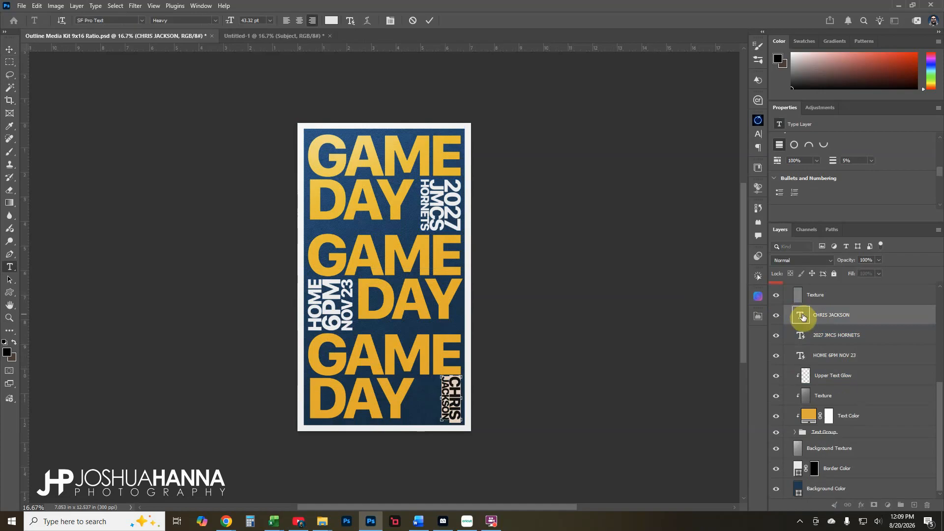
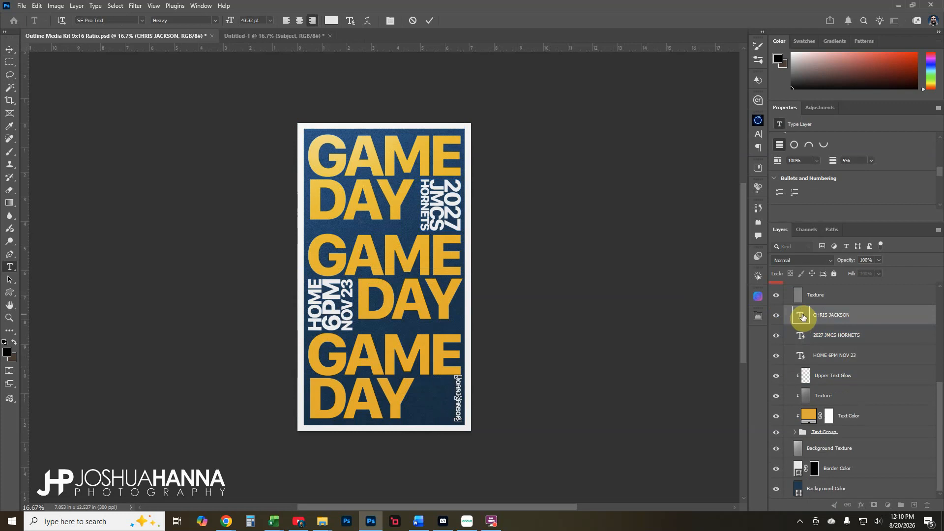
{"action": "key", "text": "BackSpace"}
{"action": "key", "text": "BackSpace"}
{"action": "key", "text": "BackSpace"}
{"action": "key", "text": "BackSpace"}
{"action": "key", "text": "BackSpace"}
{"action": "key", "text": "BackSpace"}
{"action": "key", "text": "BackSpace"}
{"action": "key", "text": "BackSpace"}
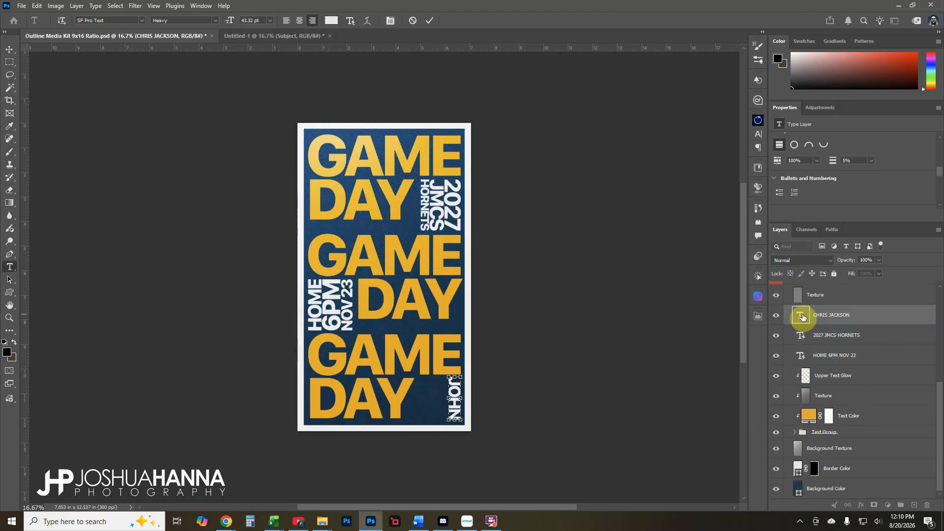
{"action": "key", "text": "Return"}
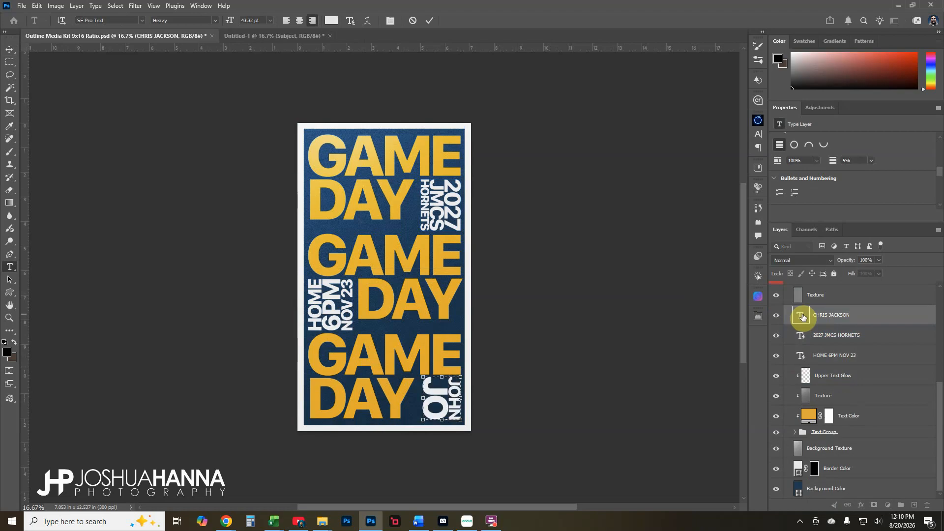
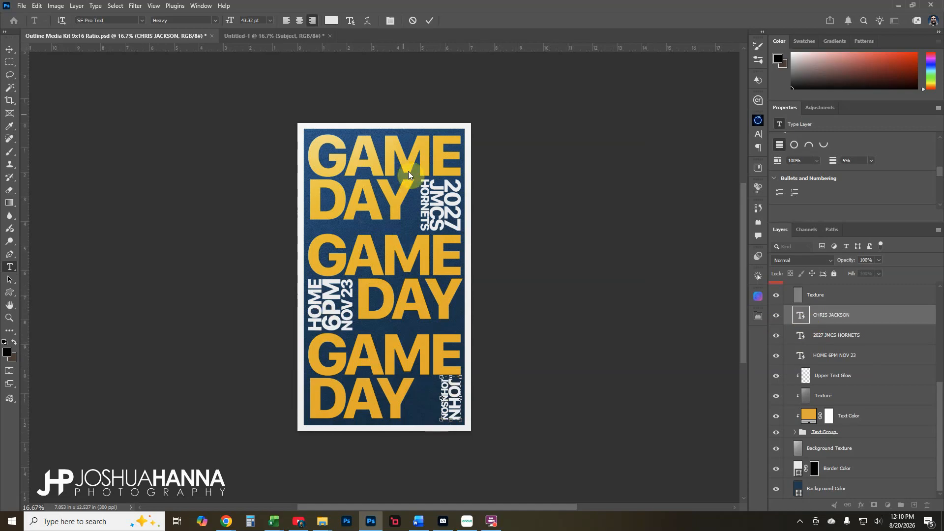
{"action": "left_click", "coordinate": [413, 21]}
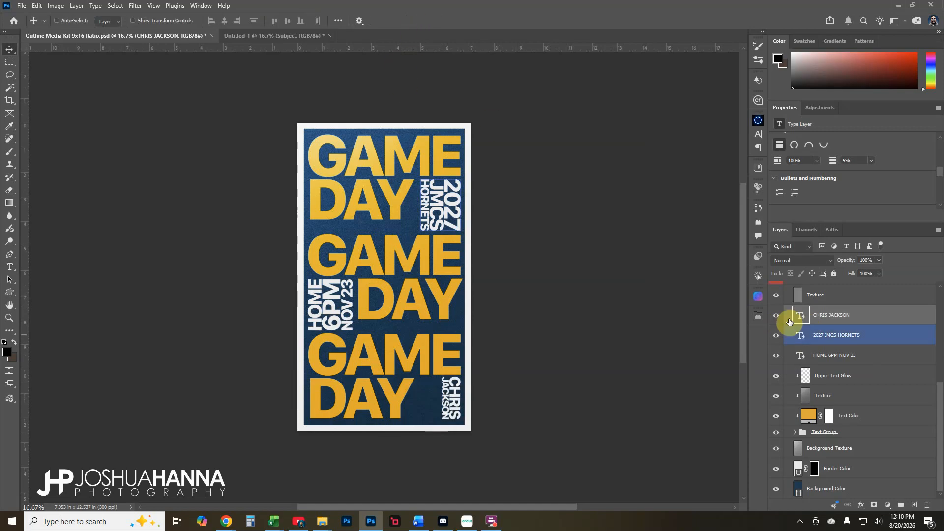
{"action": "left_click", "coordinate": [851, 376]}
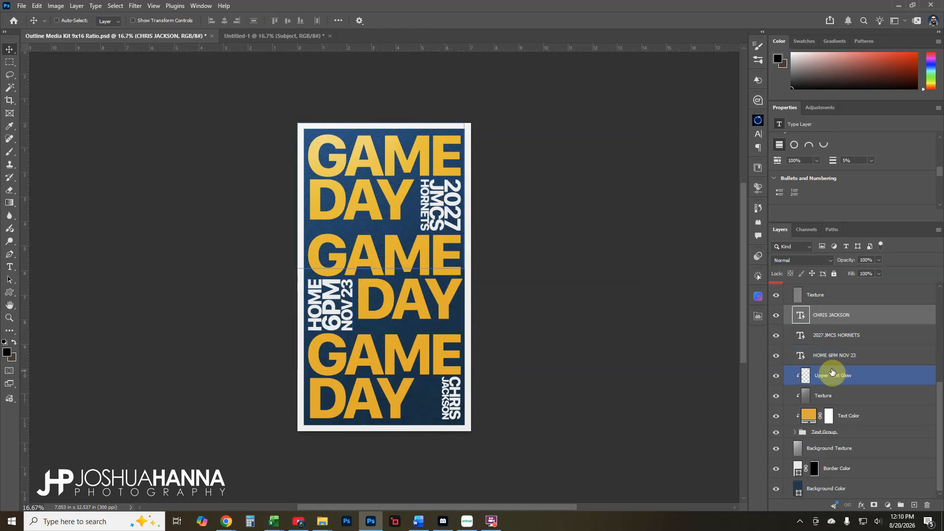
{"action": "left_click", "coordinate": [776, 376]}
{"action": "left_click", "coordinate": [776, 377]}
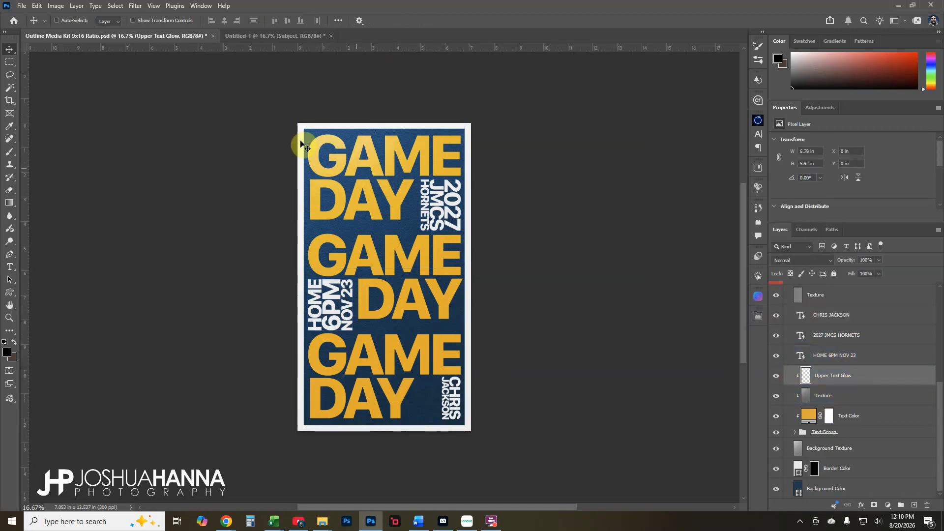
{"action": "left_click", "coordinate": [796, 415]}
{"action": "left_click", "coordinate": [830, 395]}
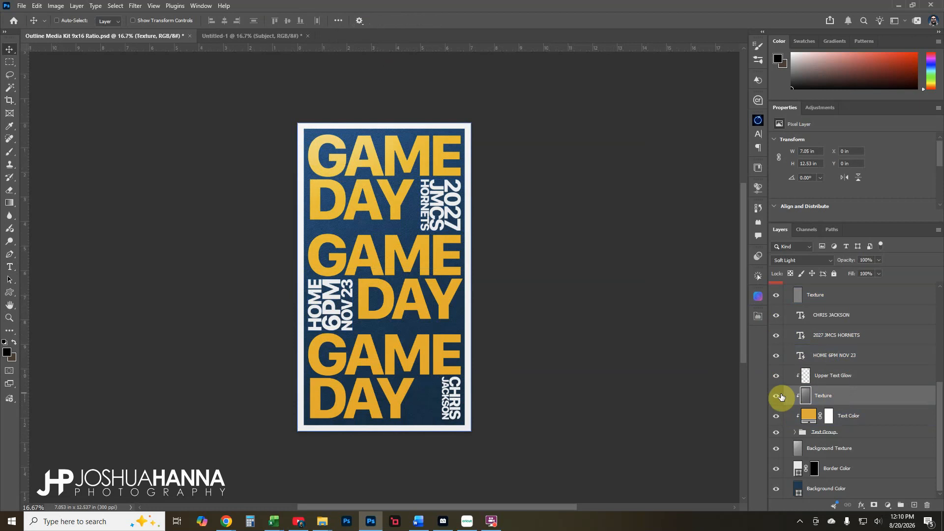
{"action": "left_click", "coordinate": [10, 317]}
{"action": "left_click_drag", "start_coordinate": [320, 161], "coordinate": [413, 265]}
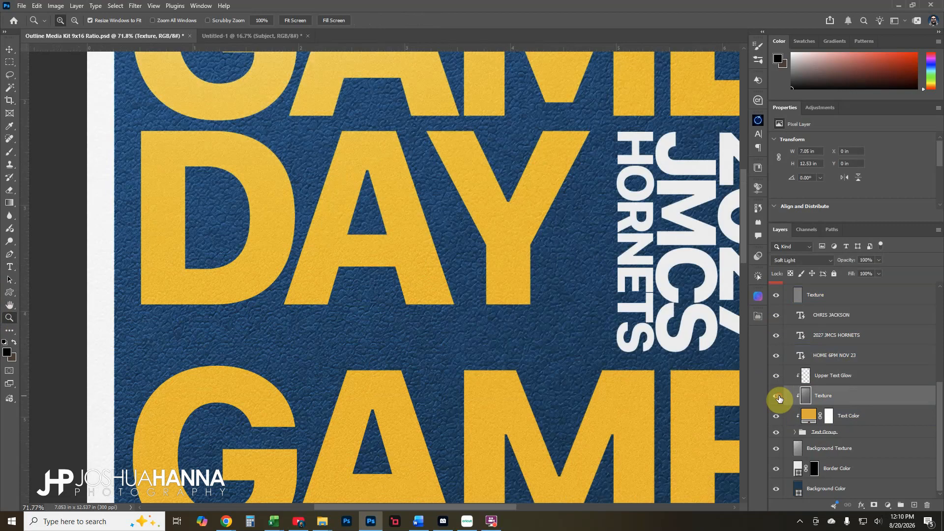
{"action": "right_click", "coordinate": [459, 343]}
{"action": "left_click", "coordinate": [485, 351]}
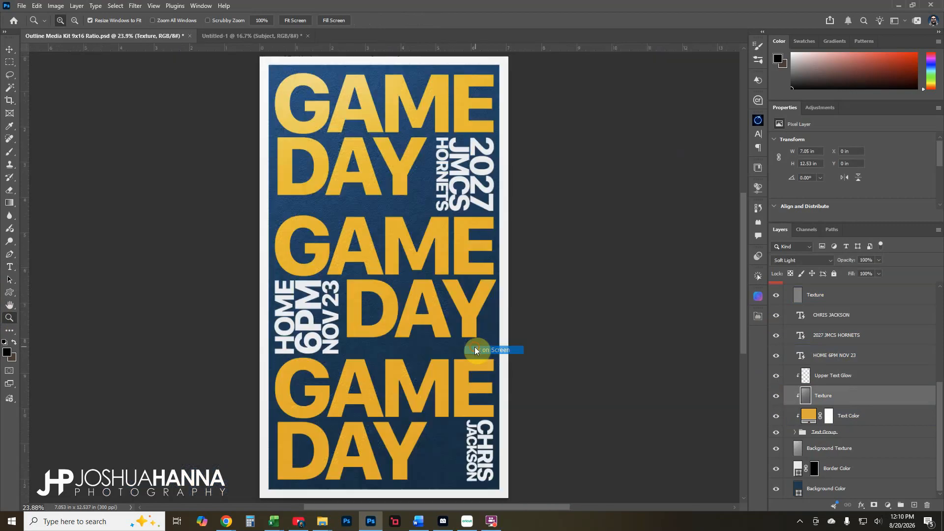
{"action": "left_click", "coordinate": [775, 432]}
{"action": "left_click", "coordinate": [775, 432]}
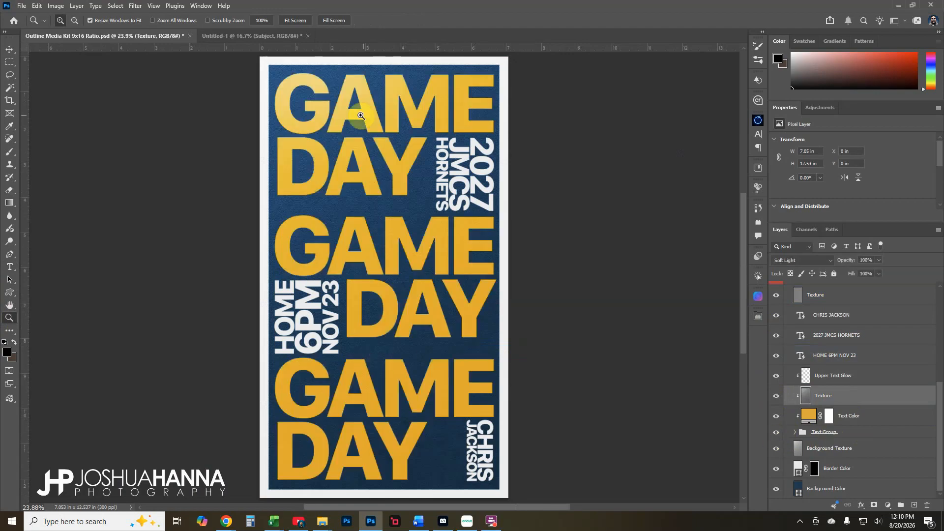
{"action": "left_click", "coordinate": [795, 432]}
Toggle the Text Color fill to compare yellow and black GAME DAY text, leaving it hidden
{"action": "scroll", "coordinate": [796, 435], "scroll_direction": "down", "scroll_amount": 1}
{"action": "left_click", "coordinate": [776, 427]}
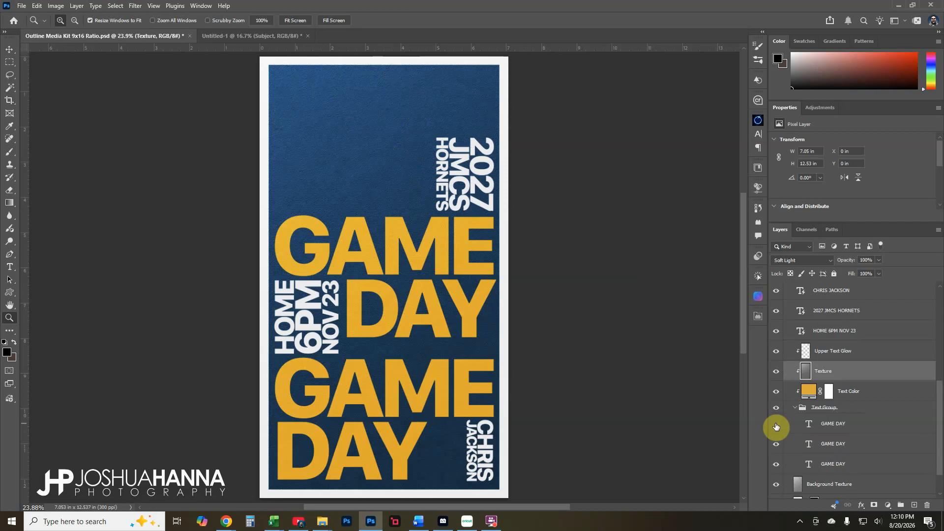
{"action": "left_click", "coordinate": [776, 426]}
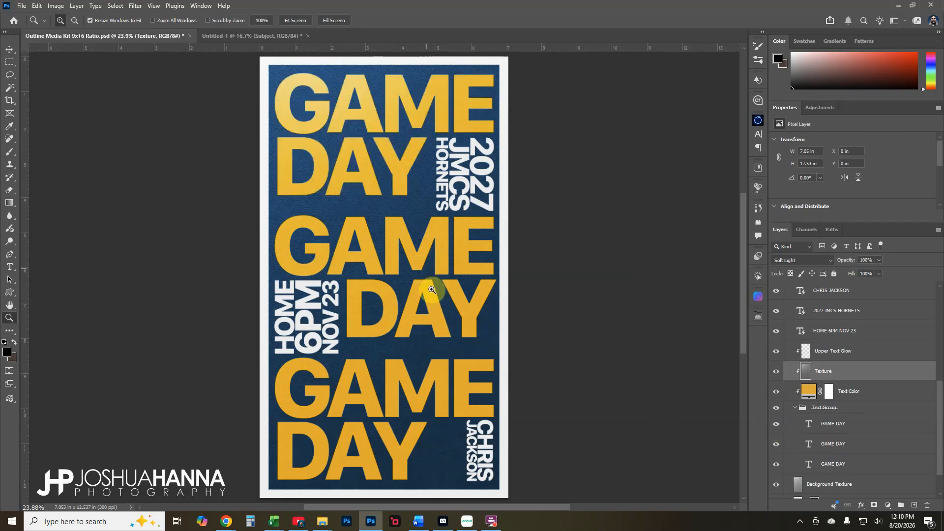
{"action": "left_click", "coordinate": [795, 408]}
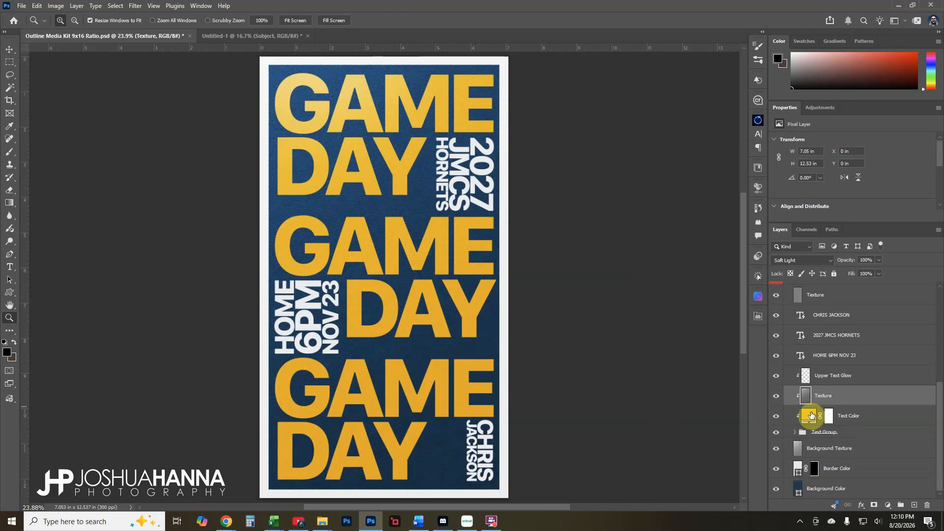
{"action": "left_click", "coordinate": [776, 417]}
{"action": "left_click", "coordinate": [776, 417]}
{"action": "left_click", "coordinate": [775, 416]}
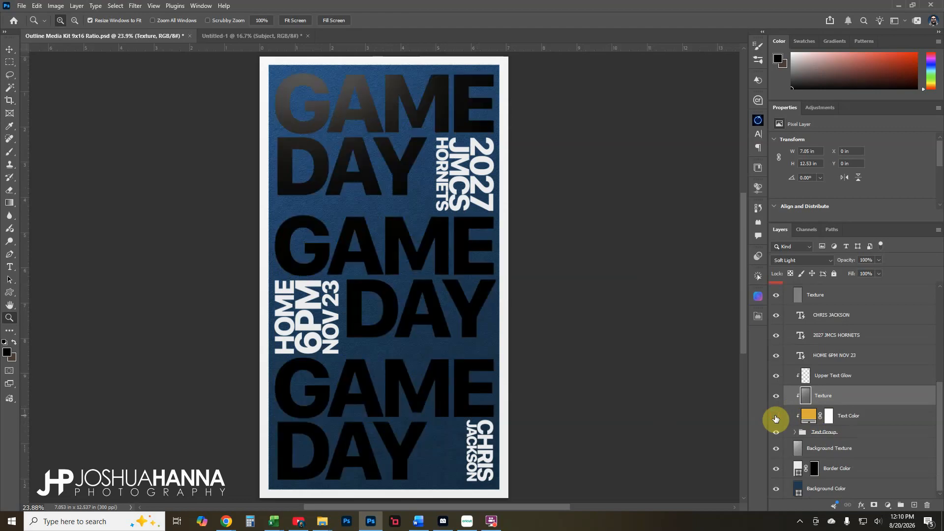
{"action": "left_click", "coordinate": [776, 417]}
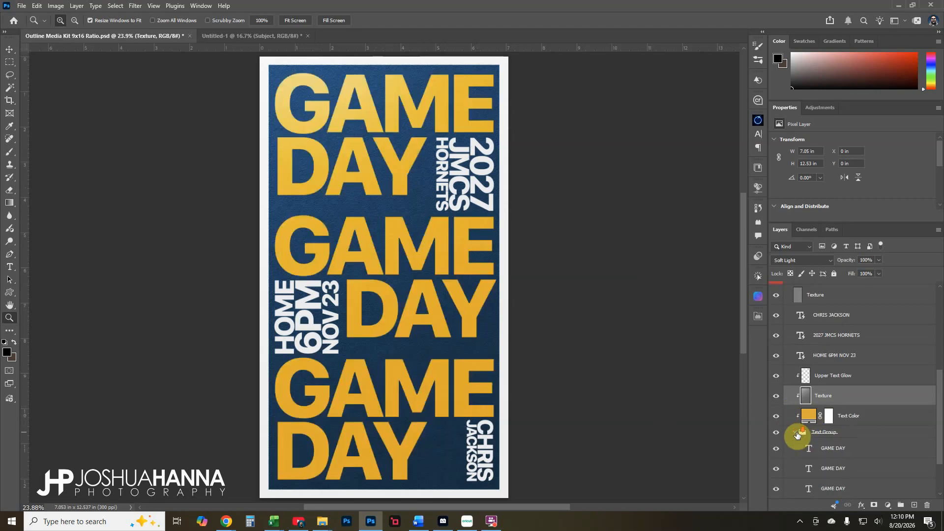
{"action": "left_click", "coordinate": [795, 431]}
{"action": "left_click", "coordinate": [776, 366]}
Set the top GAME DAY text layer's own colour to red
{"action": "left_click", "coordinate": [827, 399]}
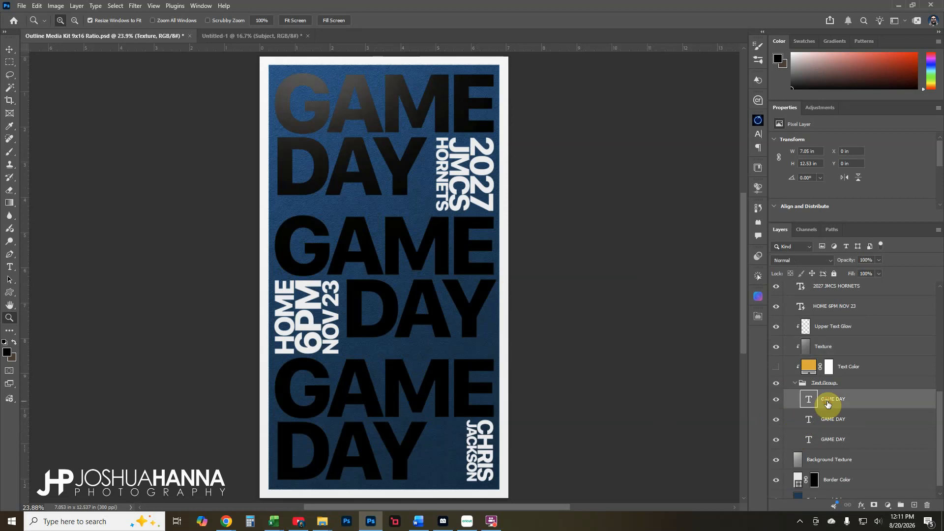
{"action": "double_click", "coordinate": [809, 400]}
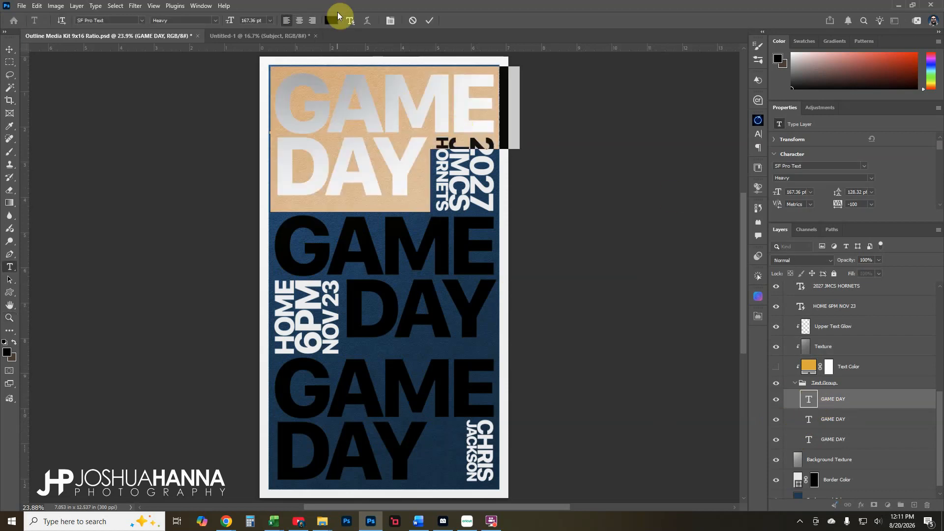
{"action": "left_click", "coordinate": [332, 19]}
{"action": "left_click_drag", "start_coordinate": [743, 348], "coordinate": [767, 336]}
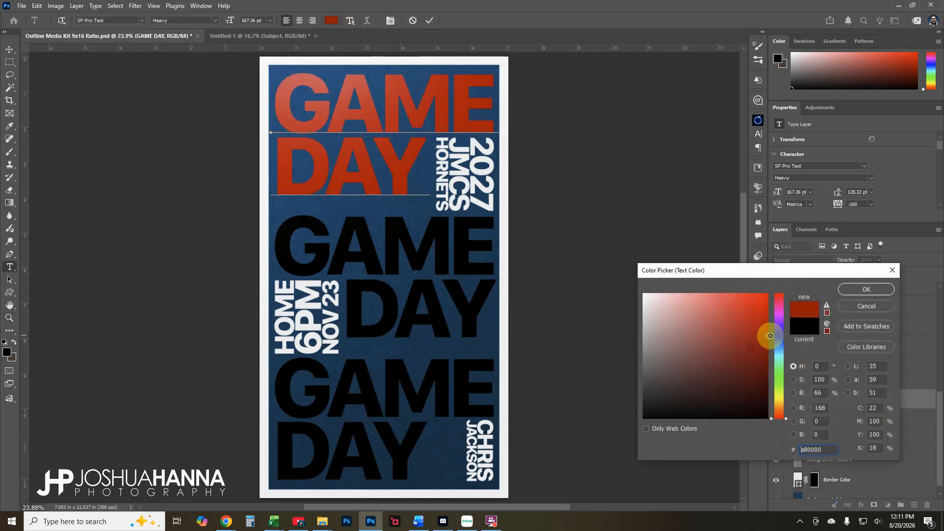
{"action": "left_click", "coordinate": [848, 290]}
{"action": "left_click", "coordinate": [429, 20]}
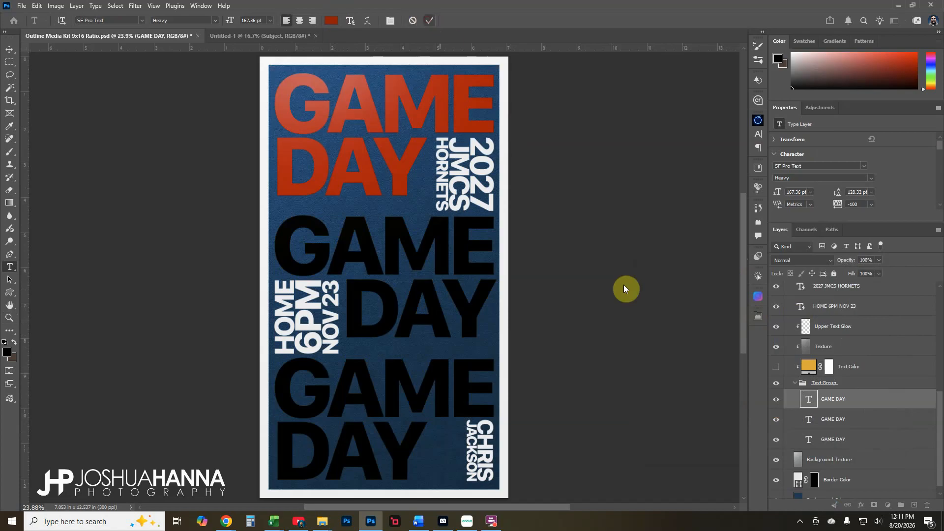
{"action": "key", "text": "z"}
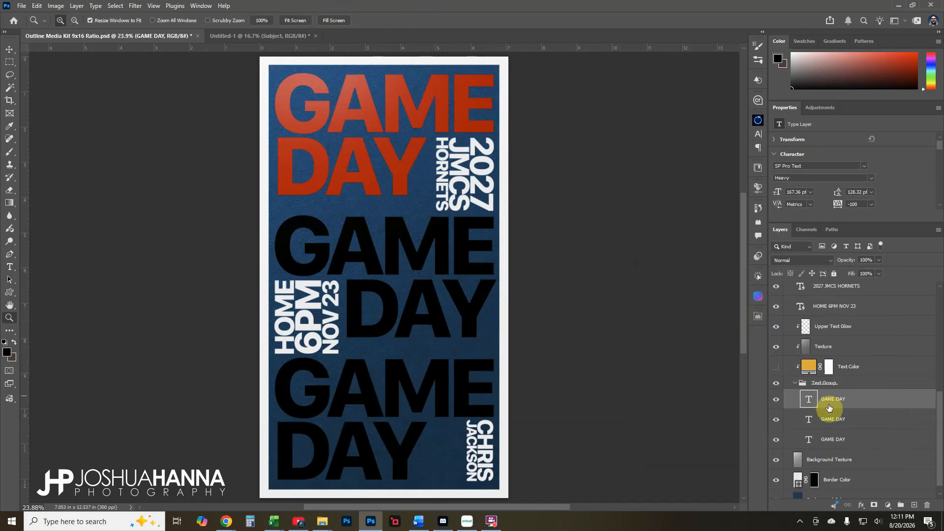
Turn the Text Color fill back on and trial a magenta fill, then cancel it
{"action": "left_click", "coordinate": [776, 367]}
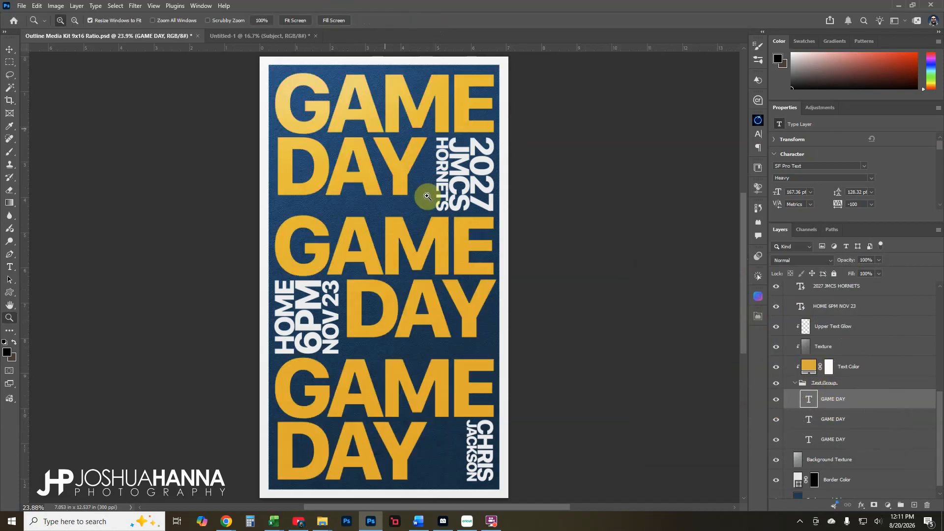
{"action": "left_click", "coordinate": [868, 373]}
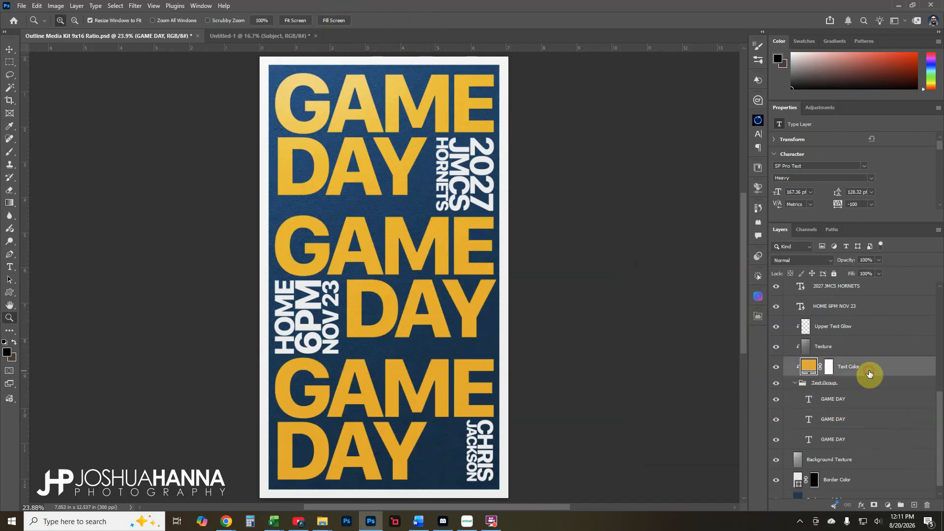
{"action": "double_click", "coordinate": [806, 369]}
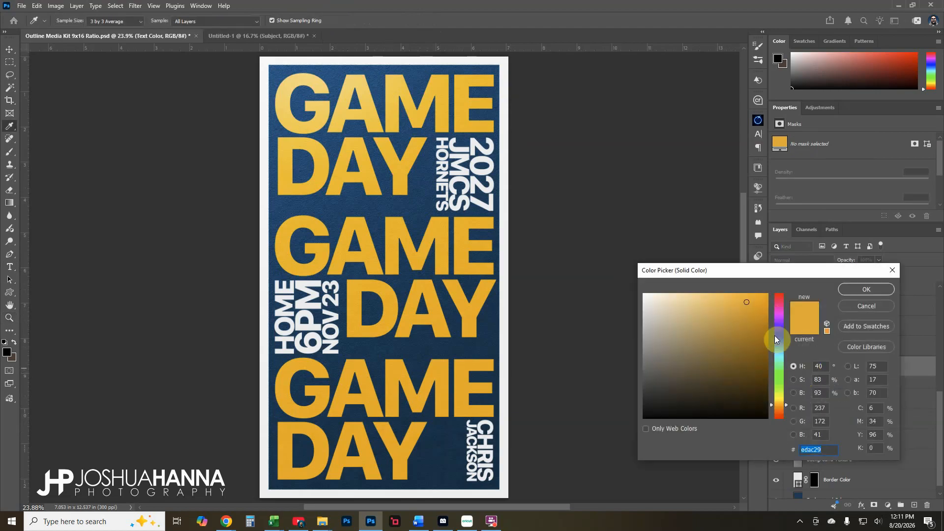
{"action": "left_click_drag", "start_coordinate": [774, 335], "coordinate": [780, 315]}
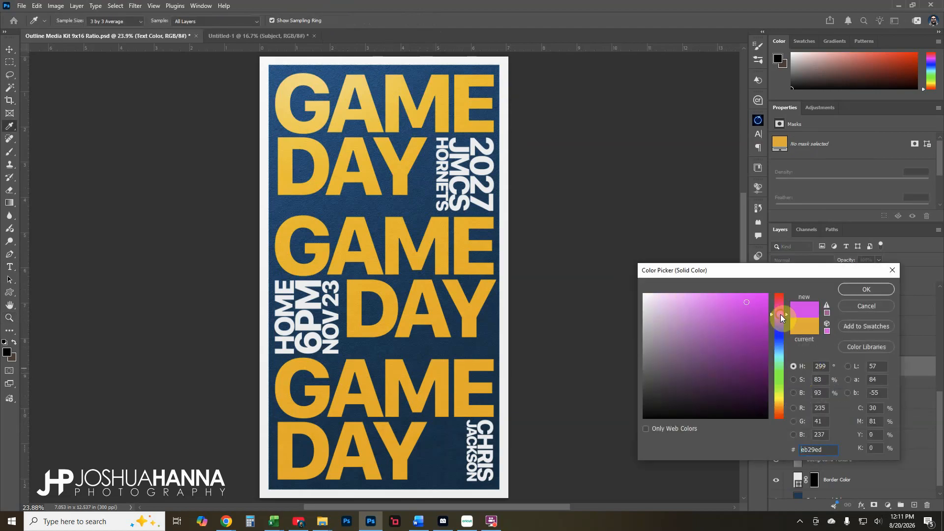
{"action": "left_click", "coordinate": [857, 304]}
{"action": "key", "text": "z"}
Collapse the Text Group and select the Background Texture and Border Color layers
{"action": "left_click", "coordinate": [796, 383]}
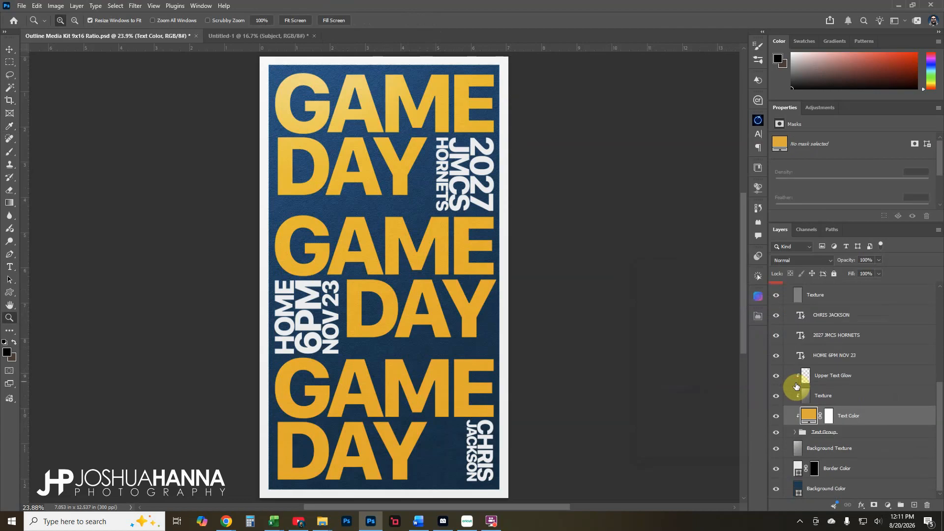
{"action": "left_click", "coordinate": [831, 434]}
{"action": "left_click", "coordinate": [789, 445]}
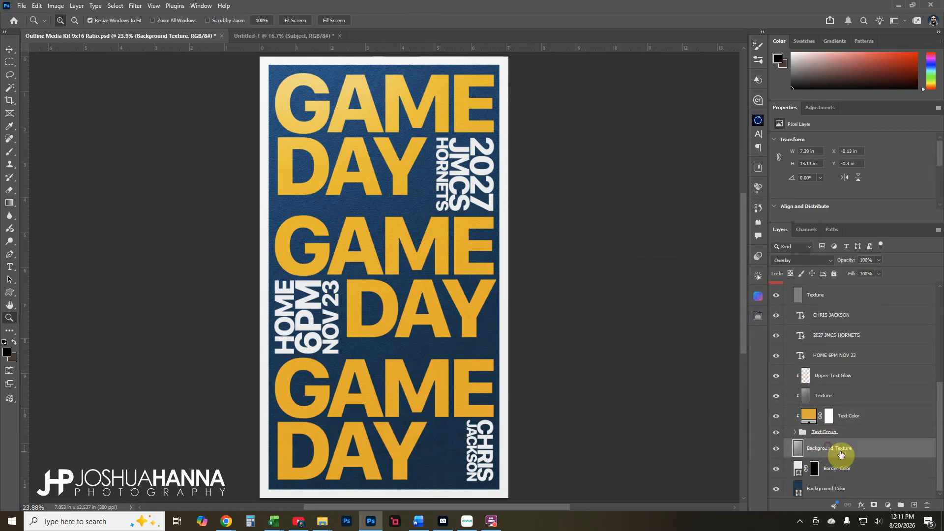
{"action": "left_click", "coordinate": [826, 469]}
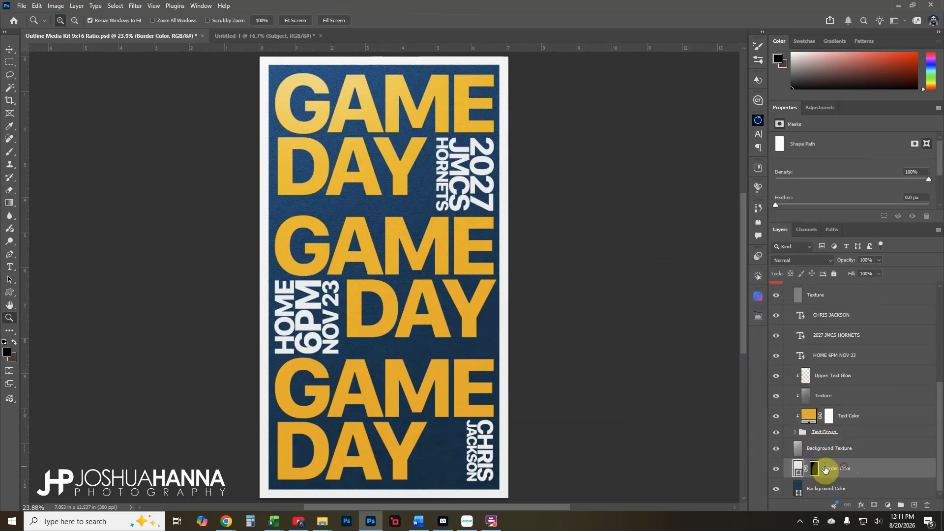
{"action": "left_click", "coordinate": [776, 468]}
{"action": "left_click", "coordinate": [776, 468]}
{"action": "left_click", "coordinate": [776, 468]}
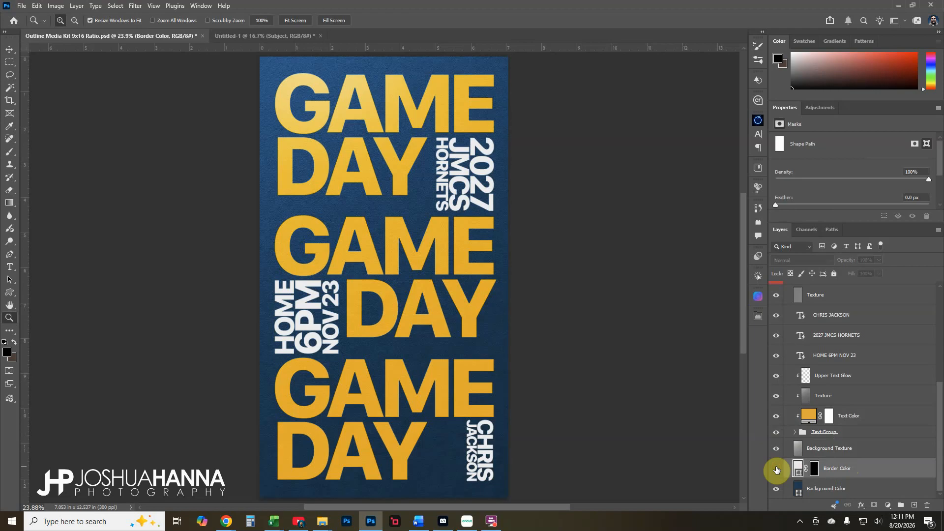
{"action": "left_click", "coordinate": [776, 469]}
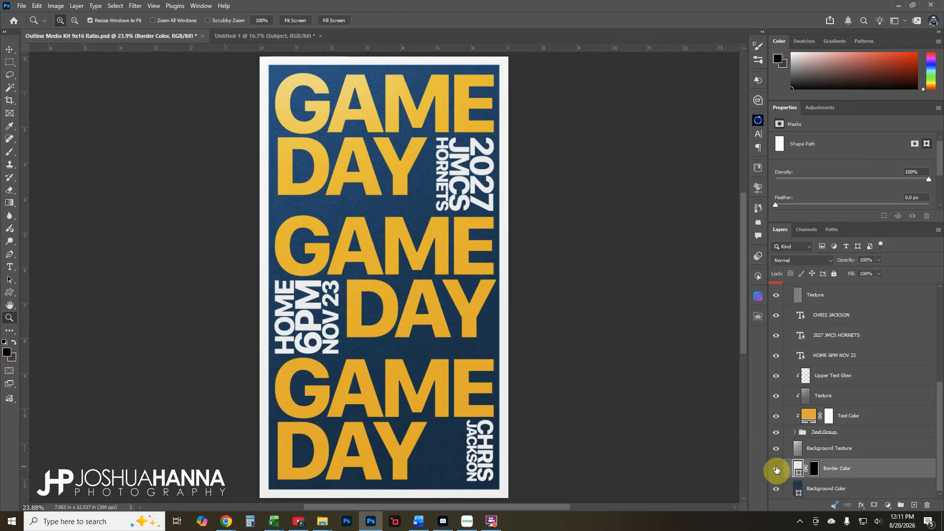
{"action": "double_click", "coordinate": [798, 468]}
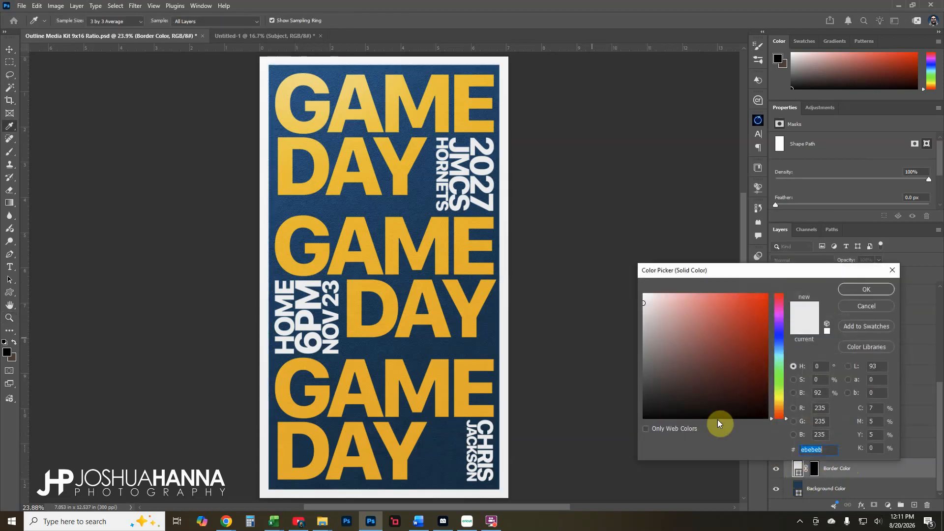
{"action": "left_click", "coordinate": [461, 288]}
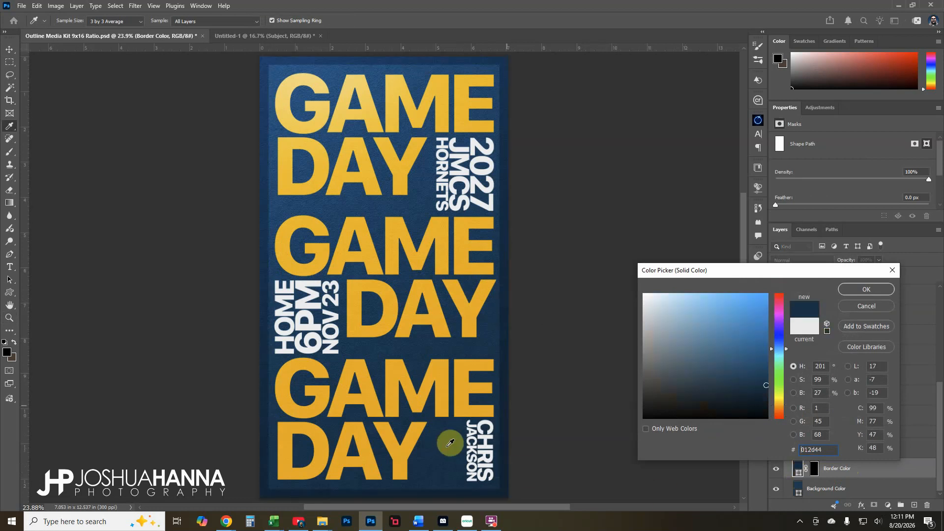
{"action": "left_click", "coordinate": [873, 306]}
{"action": "left_click", "coordinate": [817, 489]}
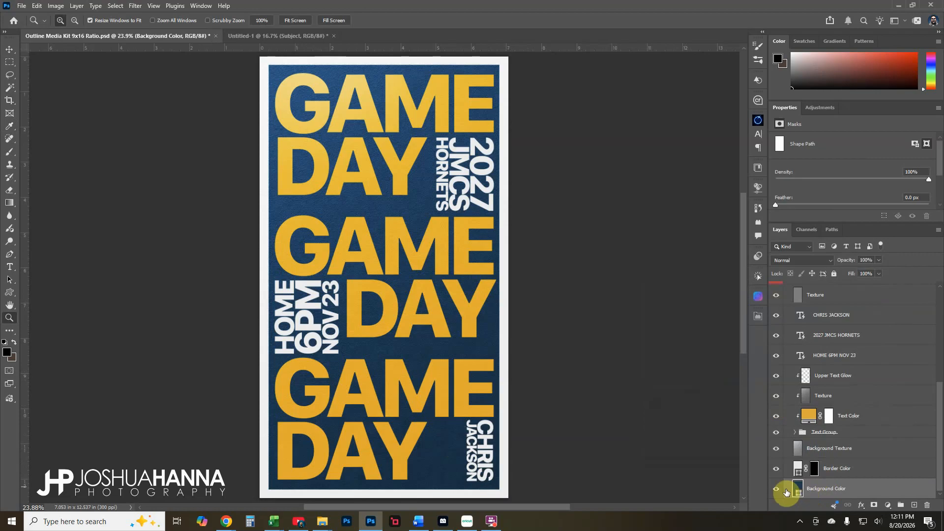
{"action": "double_click", "coordinate": [798, 490]}
{"action": "left_click", "coordinate": [726, 344]}
{"action": "left_click_drag", "start_coordinate": [726, 345], "coordinate": [636, 434]}
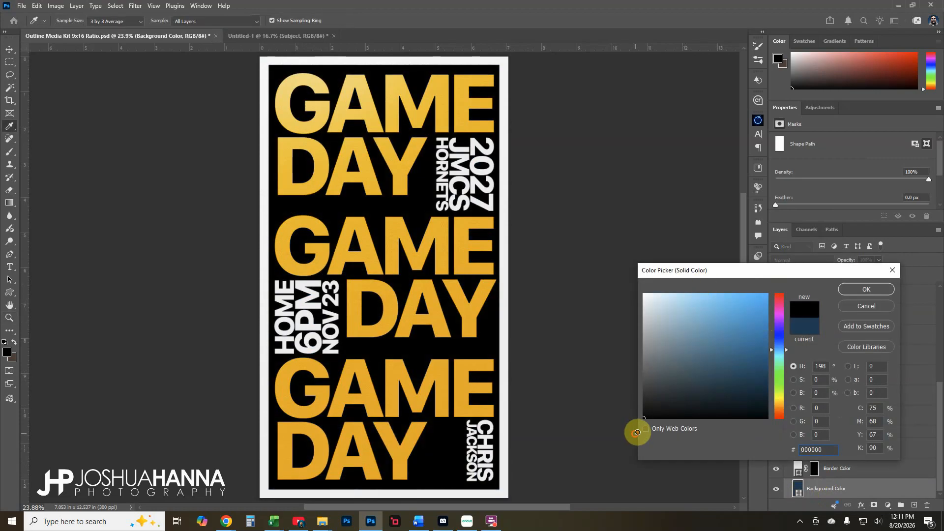
{"action": "left_click", "coordinate": [872, 306]}
Collapse and hide Option 1, then show and expand the Option 2 group
{"action": "scroll", "coordinate": [834, 457], "scroll_direction": "up", "scroll_amount": 1}
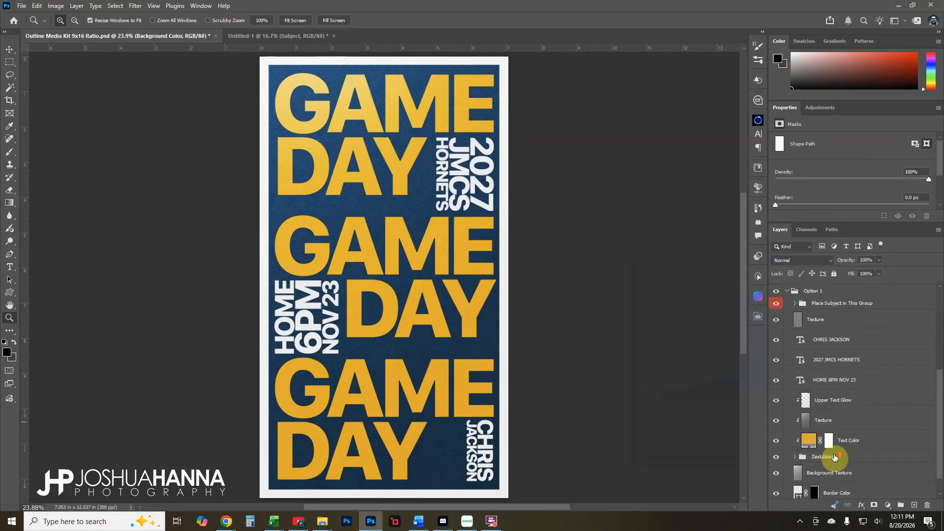
{"action": "scroll", "coordinate": [834, 457], "scroll_direction": "up", "scroll_amount": 2}
{"action": "left_click", "coordinate": [788, 343]}
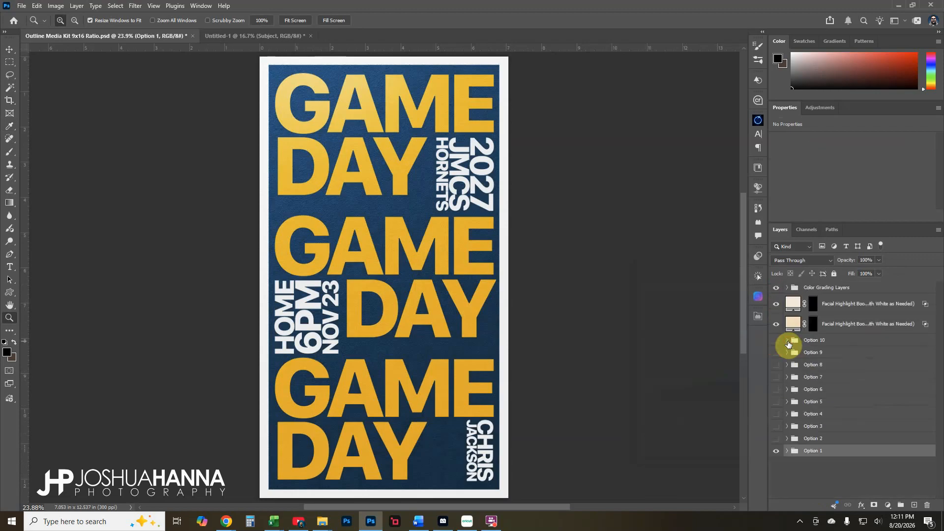
{"action": "left_click", "coordinate": [775, 451]}
{"action": "left_click", "coordinate": [777, 438]}
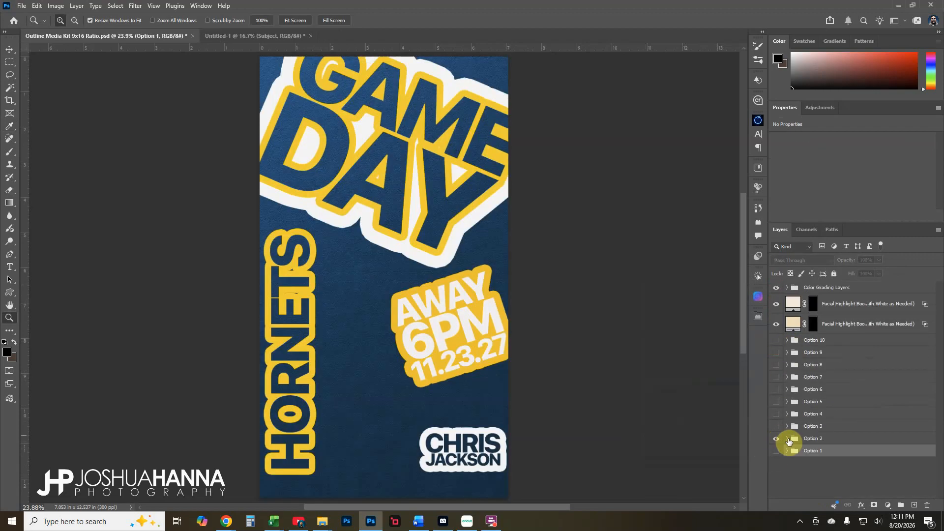
{"action": "left_click", "coordinate": [788, 439]}
Toggle and inspect Option 2's Text Group, then collapse both groups
{"action": "scroll", "coordinate": [799, 437], "scroll_direction": "down", "scroll_amount": 4}
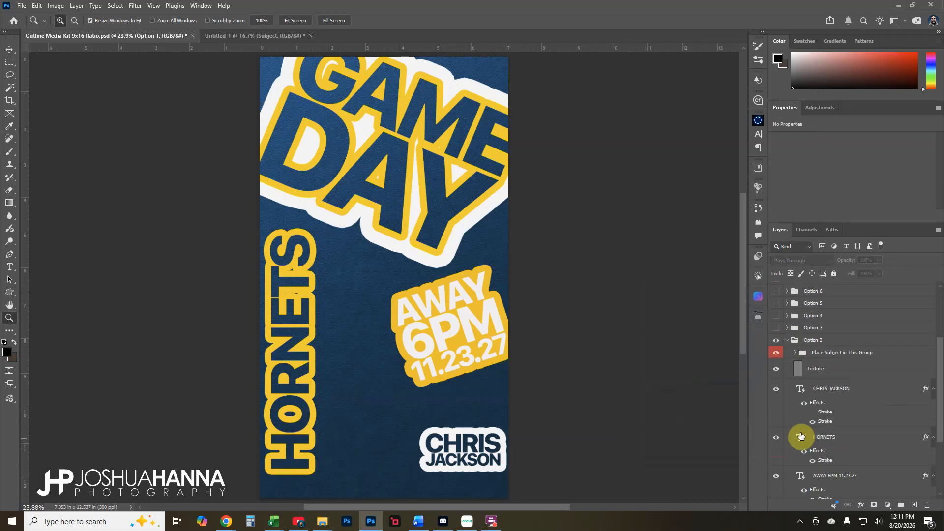
{"action": "scroll", "coordinate": [812, 357], "scroll_direction": "down", "scroll_amount": 1}
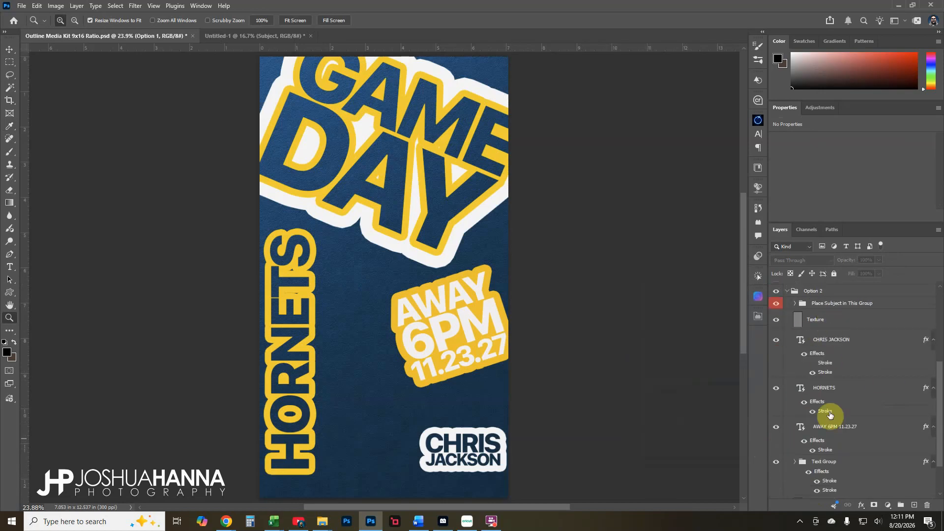
{"action": "scroll", "coordinate": [825, 345], "scroll_direction": "down", "scroll_amount": 1}
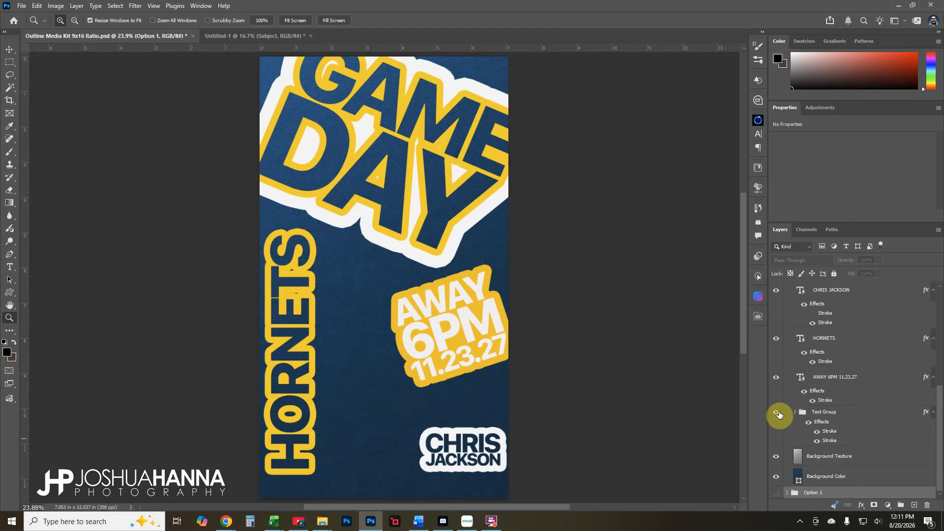
{"action": "left_click", "coordinate": [775, 414]}
{"action": "left_click", "coordinate": [776, 414]}
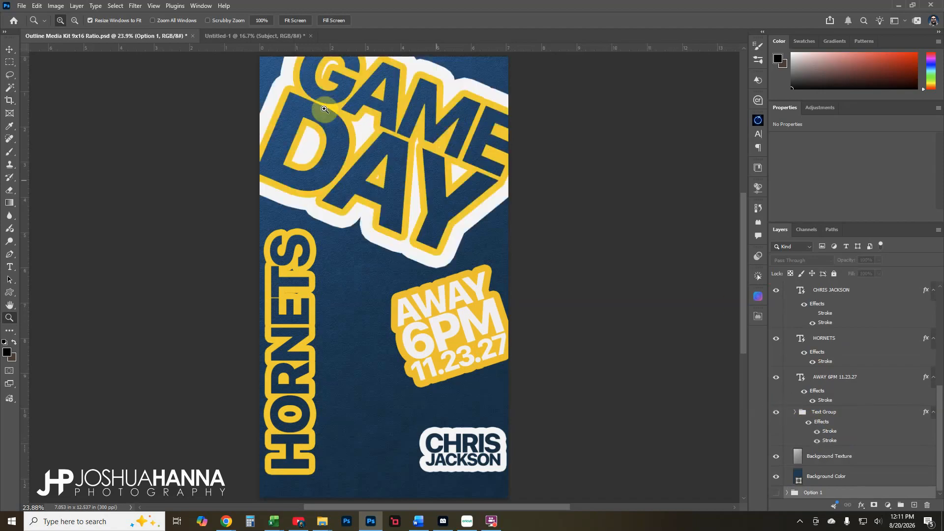
{"action": "left_click", "coordinate": [795, 413]}
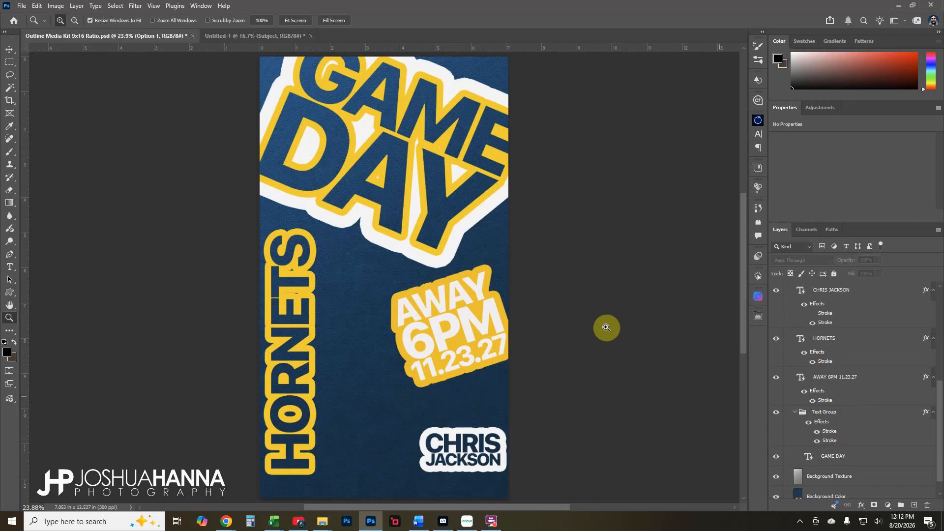
{"action": "left_click", "coordinate": [795, 413]}
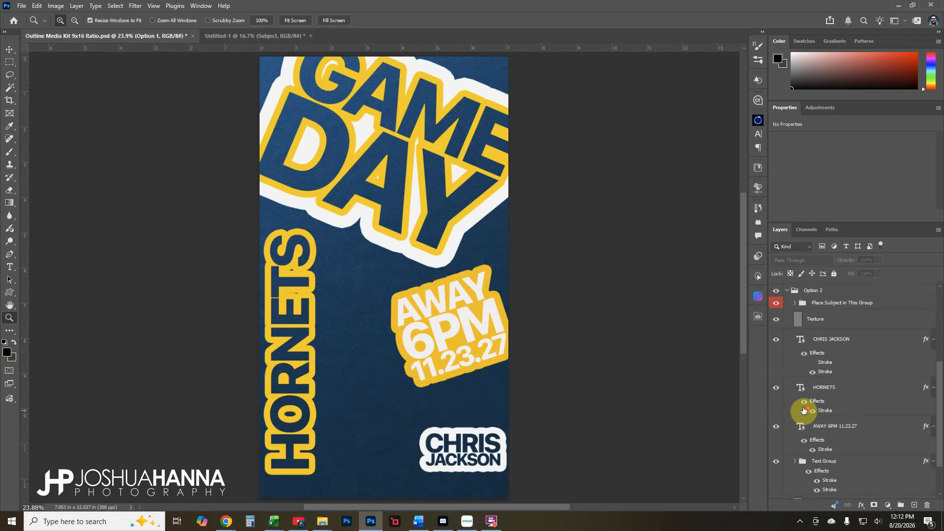
{"action": "left_click", "coordinate": [791, 341]}
{"action": "left_click", "coordinate": [787, 339]}
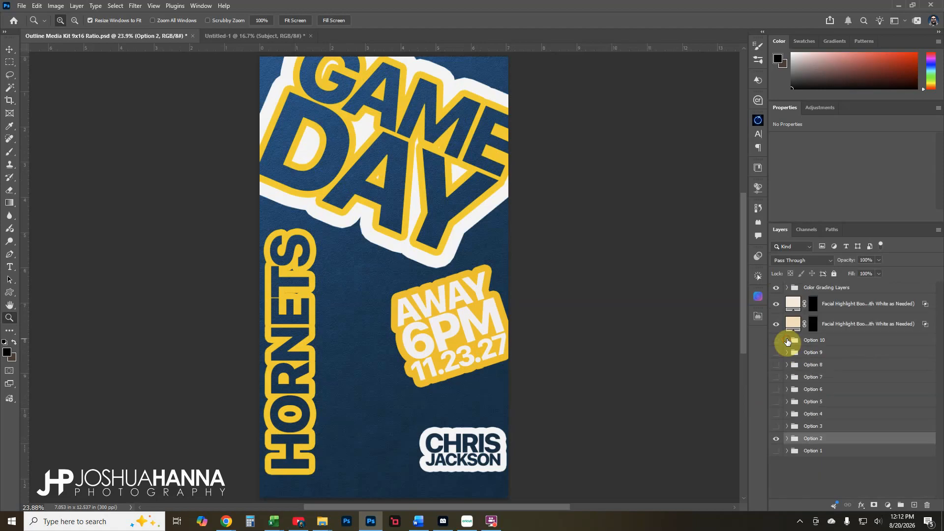
Hide Option 2, show and expand Option 3 to review its layers, then hide it
{"action": "left_click", "coordinate": [777, 442]}
{"action": "left_click", "coordinate": [782, 429]}
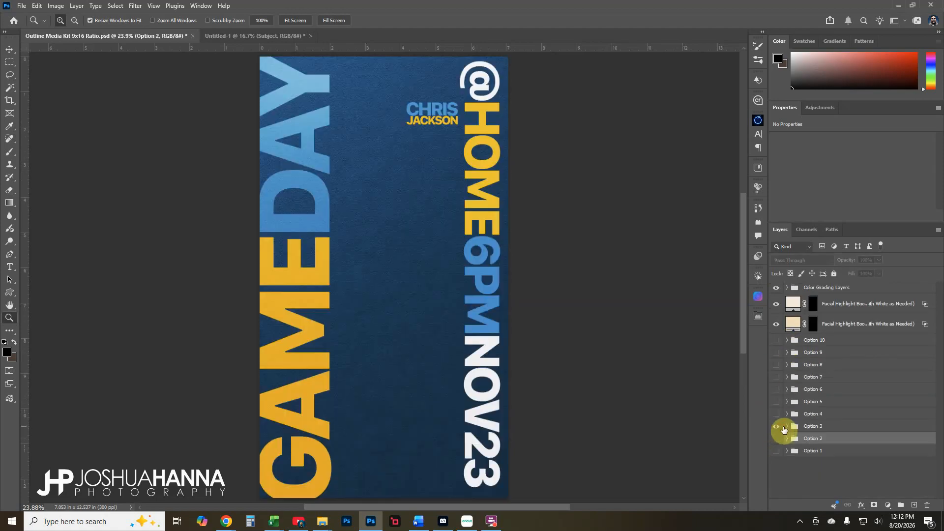
{"action": "left_click", "coordinate": [790, 427]}
{"action": "left_click", "coordinate": [787, 426]}
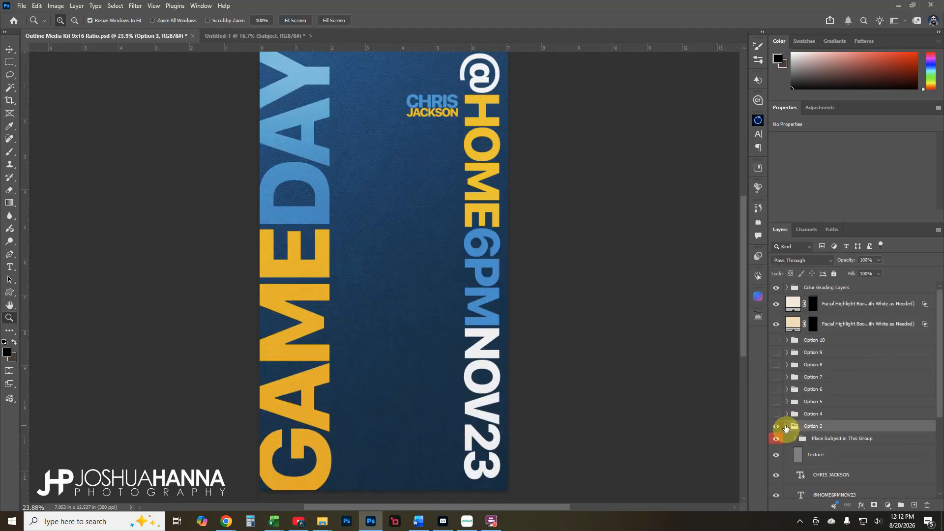
{"action": "scroll", "coordinate": [805, 373], "scroll_direction": "down", "scroll_amount": 3}
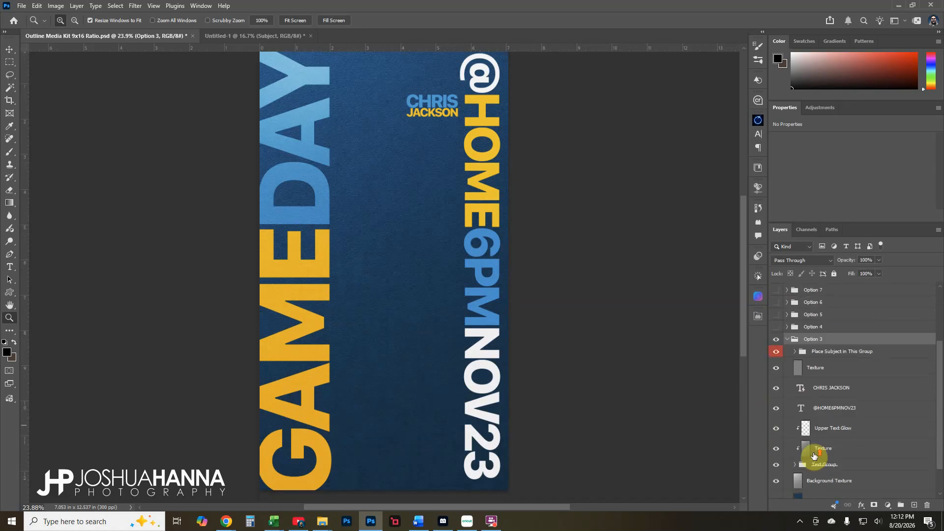
{"action": "left_click", "coordinate": [787, 339]}
{"action": "left_click", "coordinate": [776, 426]}
Show and expand Option 4, toggling the Spot Gradient layer off and on to compare
{"action": "left_click", "coordinate": [776, 414]}
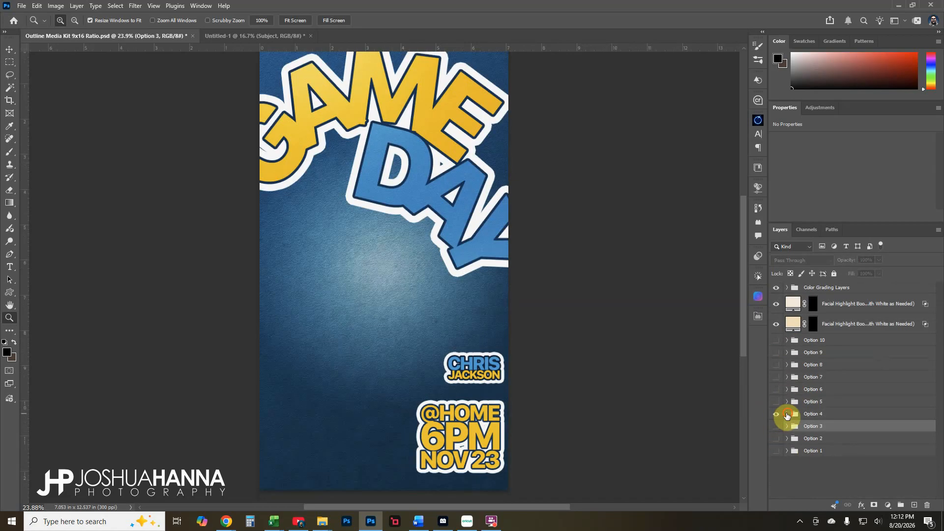
{"action": "left_click", "coordinate": [787, 414]}
{"action": "scroll", "coordinate": [814, 419], "scroll_direction": "down", "scroll_amount": 10}
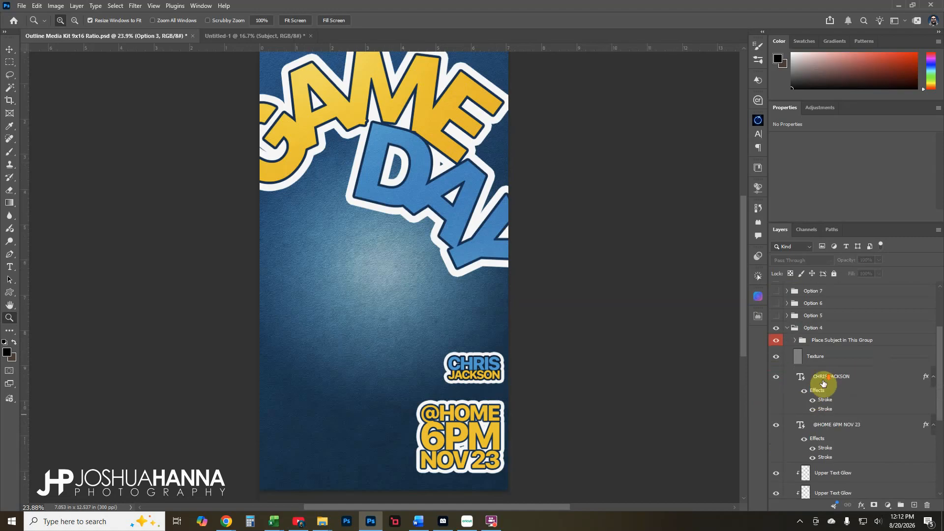
{"action": "scroll", "coordinate": [823, 386], "scroll_direction": "down", "scroll_amount": 3}
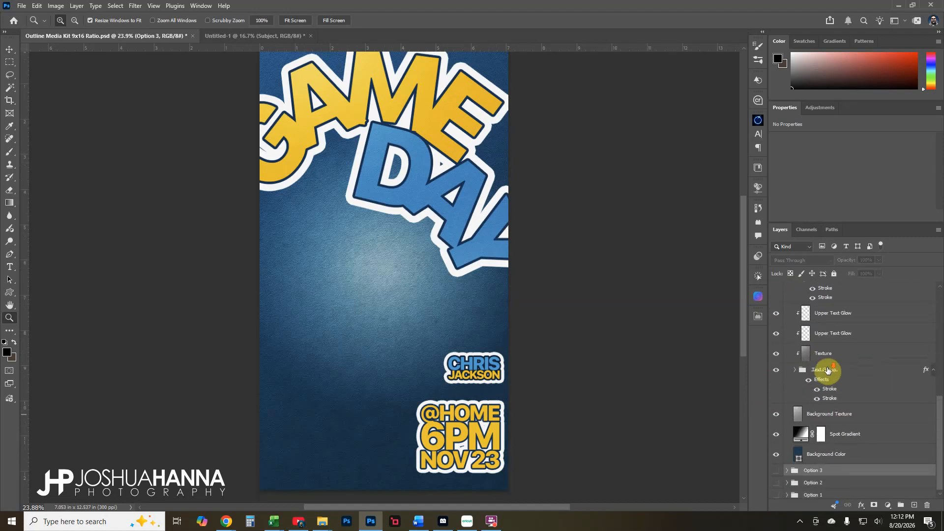
{"action": "scroll", "coordinate": [822, 393], "scroll_direction": "up", "scroll_amount": 6}
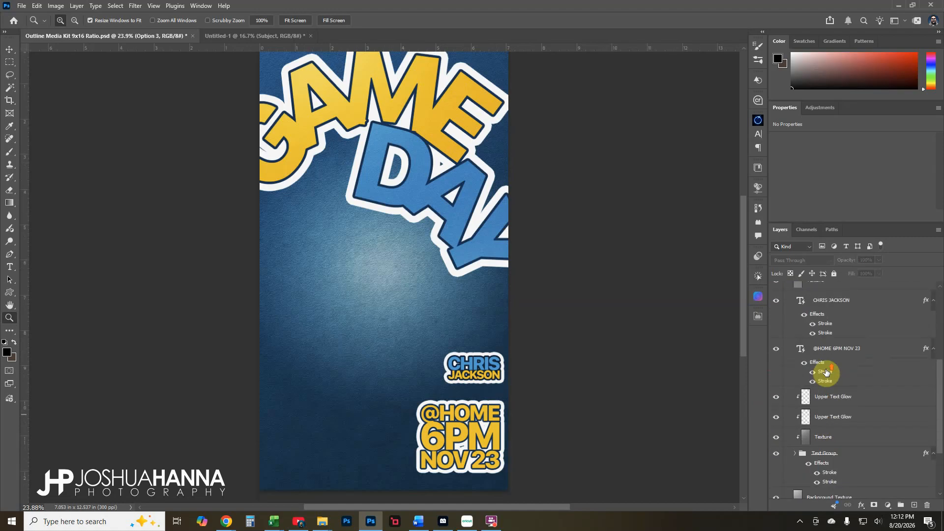
{"action": "scroll", "coordinate": [826, 375], "scroll_direction": "down", "scroll_amount": 6}
{"action": "left_click", "coordinate": [865, 431]}
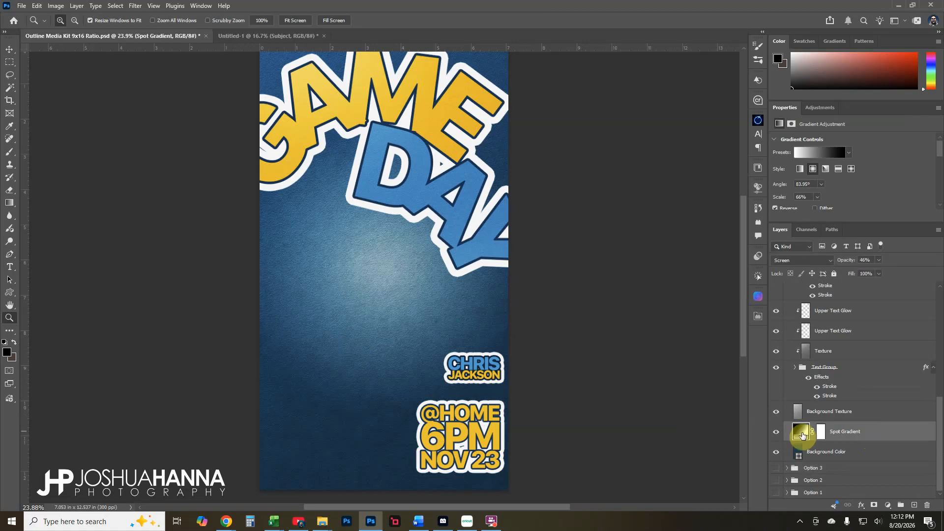
{"action": "left_click", "coordinate": [775, 433]}
{"action": "left_click", "coordinate": [775, 432]}
{"action": "scroll", "coordinate": [809, 419], "scroll_direction": "up", "scroll_amount": 12}
{"action": "scroll", "coordinate": [796, 388], "scroll_direction": "up", "scroll_amount": 2}
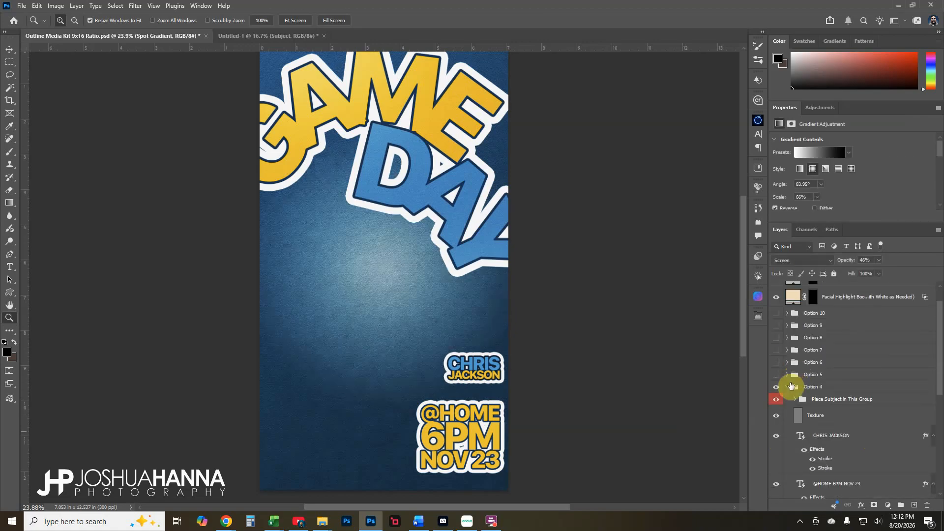
{"action": "left_click", "coordinate": [786, 380]}
Hide Option 4, show and expand Option 5, and toggle the top HORNETS band
{"action": "left_click", "coordinate": [776, 413]}
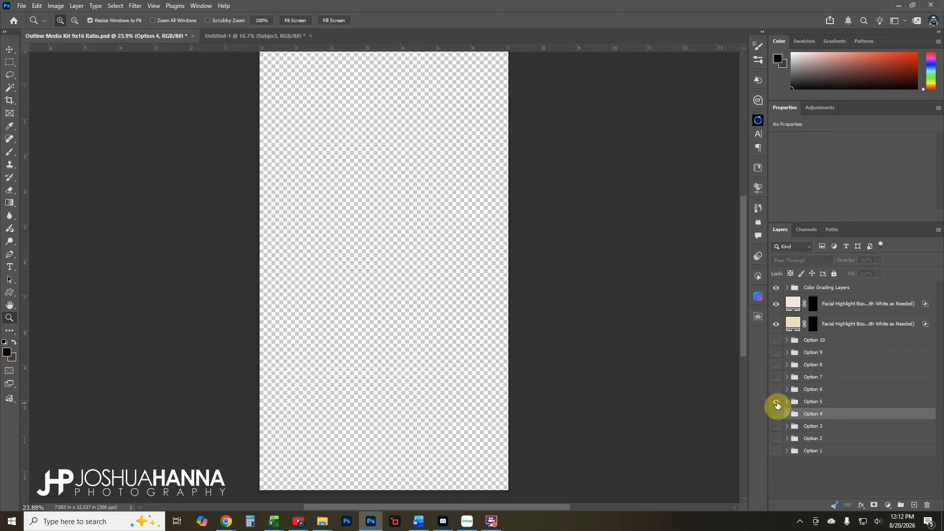
{"action": "left_click", "coordinate": [776, 402]}
{"action": "left_click", "coordinate": [787, 402]}
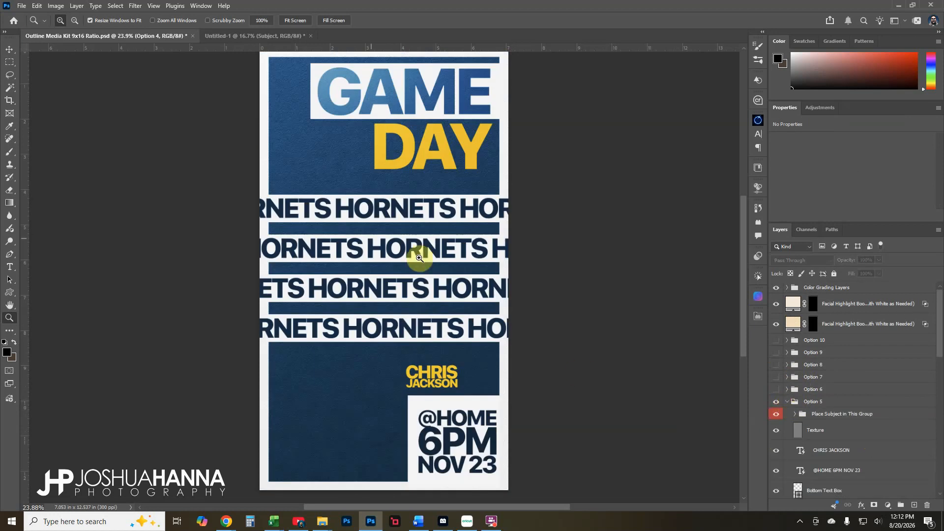
{"action": "scroll", "coordinate": [855, 427], "scroll_direction": "down", "scroll_amount": 10}
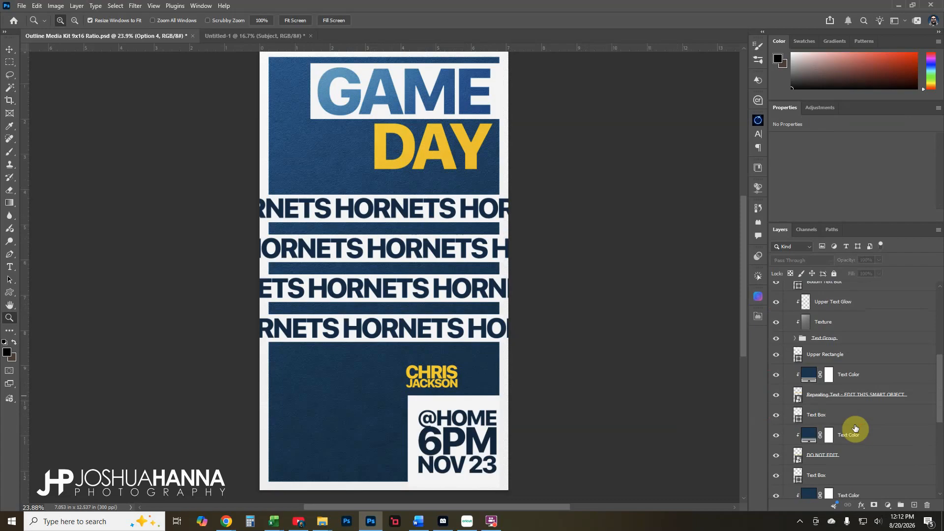
{"action": "scroll", "coordinate": [855, 428], "scroll_direction": "down", "scroll_amount": 2}
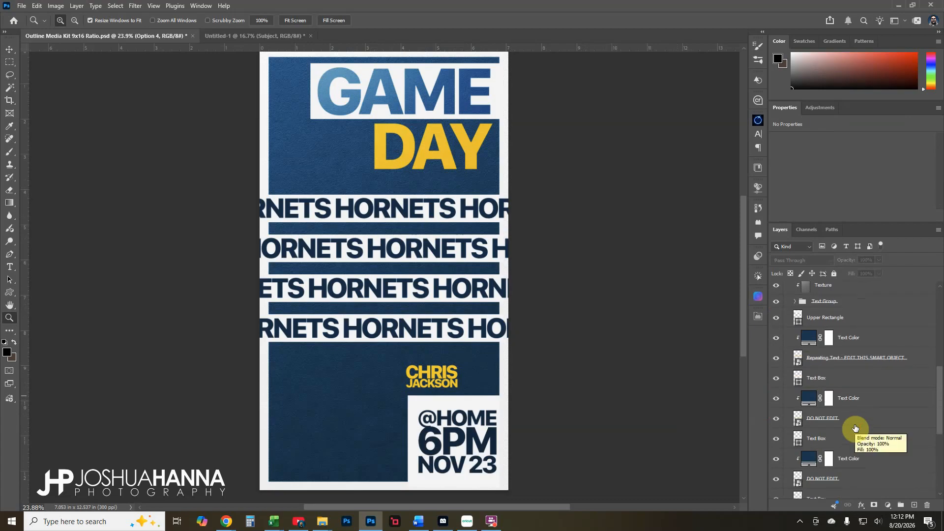
{"action": "left_click", "coordinate": [775, 359]}
{"action": "left_click", "coordinate": [775, 359]}
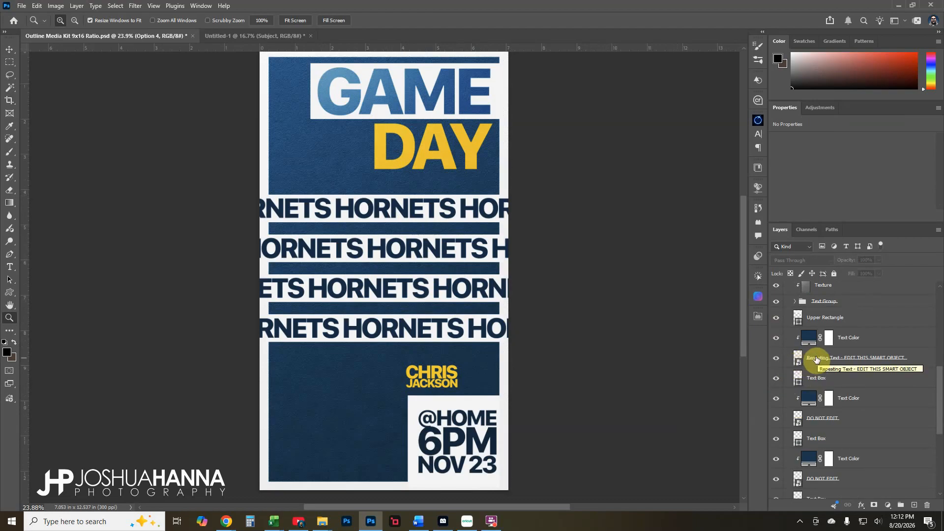
Toggle the DO NOT EDIT HORNETS band layers, then select the Repeating Text smart object
{"action": "scroll", "coordinate": [848, 366], "scroll_direction": "down", "scroll_amount": 1}
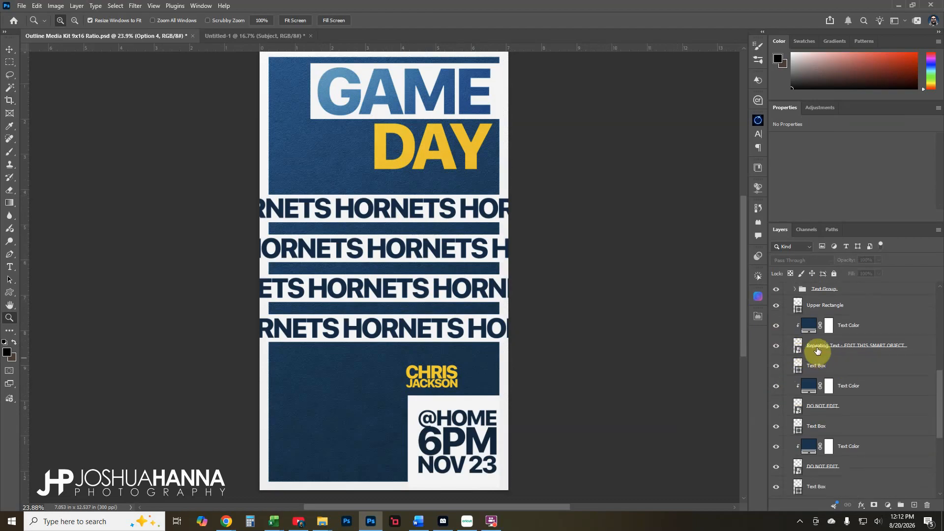
{"action": "left_click", "coordinate": [846, 405]}
{"action": "left_click", "coordinate": [775, 407]}
{"action": "left_click", "coordinate": [775, 407]}
{"action": "scroll", "coordinate": [776, 408], "scroll_direction": "down", "scroll_amount": 1}
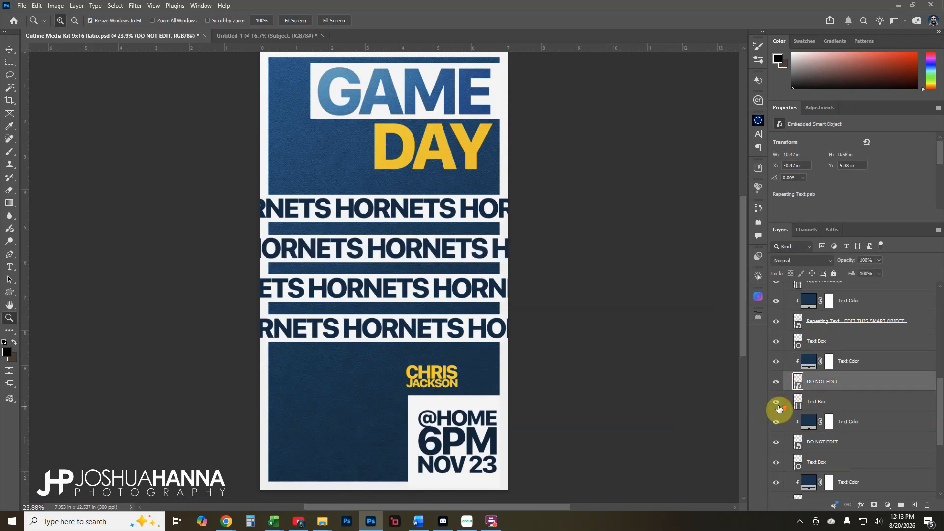
{"action": "left_click", "coordinate": [776, 446]}
{"action": "left_click", "coordinate": [776, 446]}
{"action": "scroll", "coordinate": [814, 357], "scroll_direction": "up", "scroll_amount": 1}
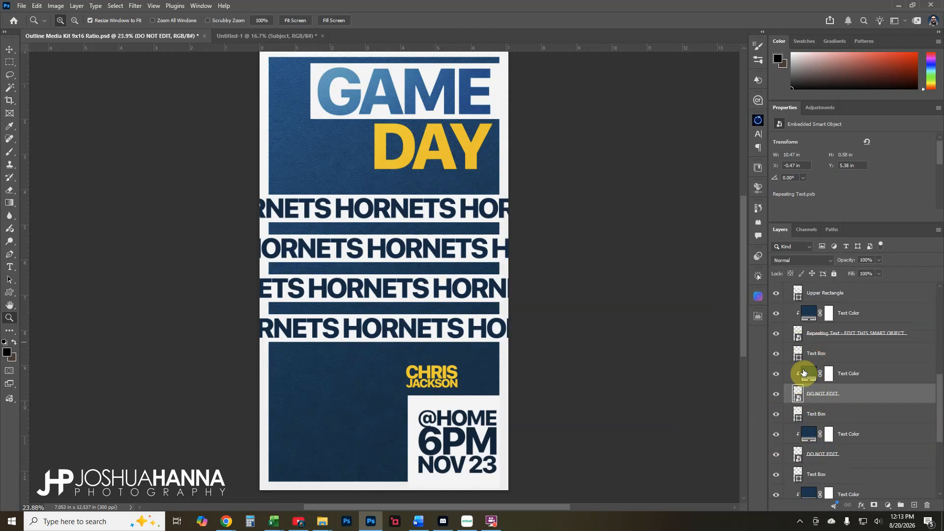
{"action": "left_click", "coordinate": [799, 340]}
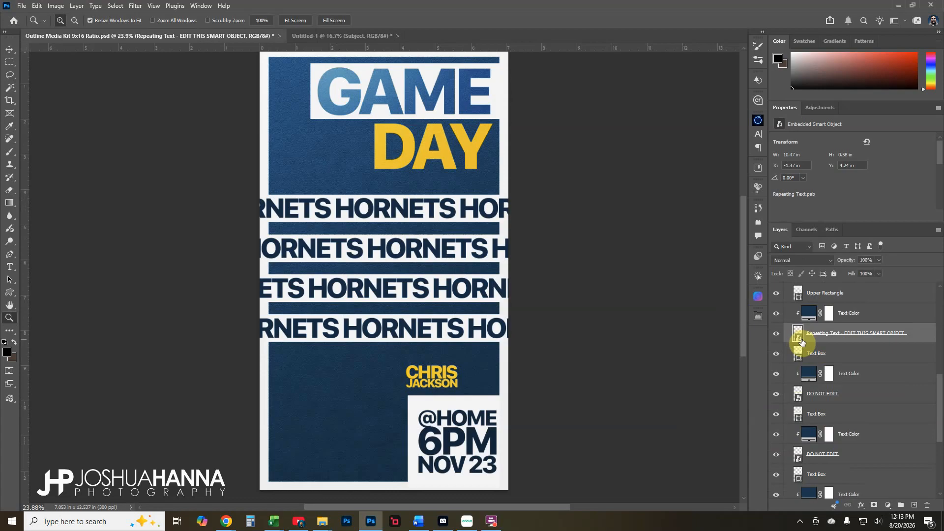
Open the Repeating Text smart object and replace HORNETS with WILDCATS
{"action": "double_click", "coordinate": [798, 340]}
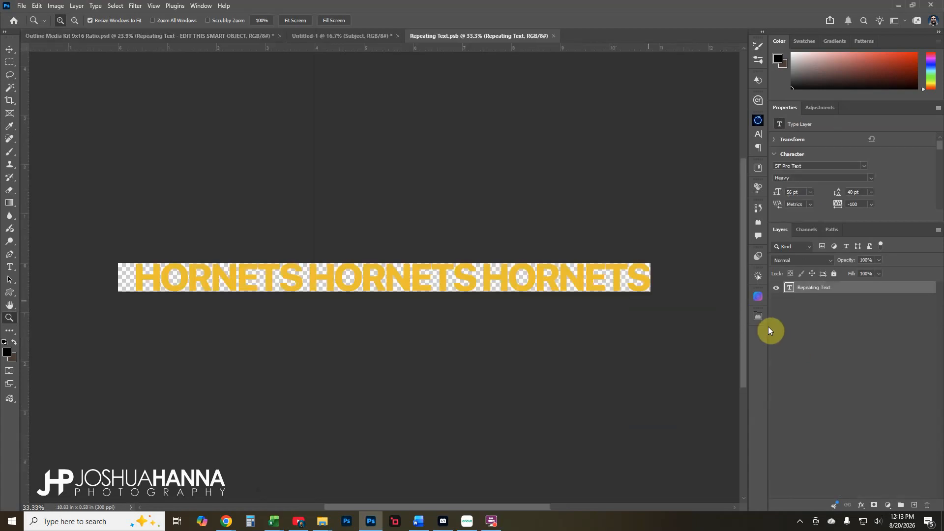
{"action": "left_click", "coordinate": [778, 289]}
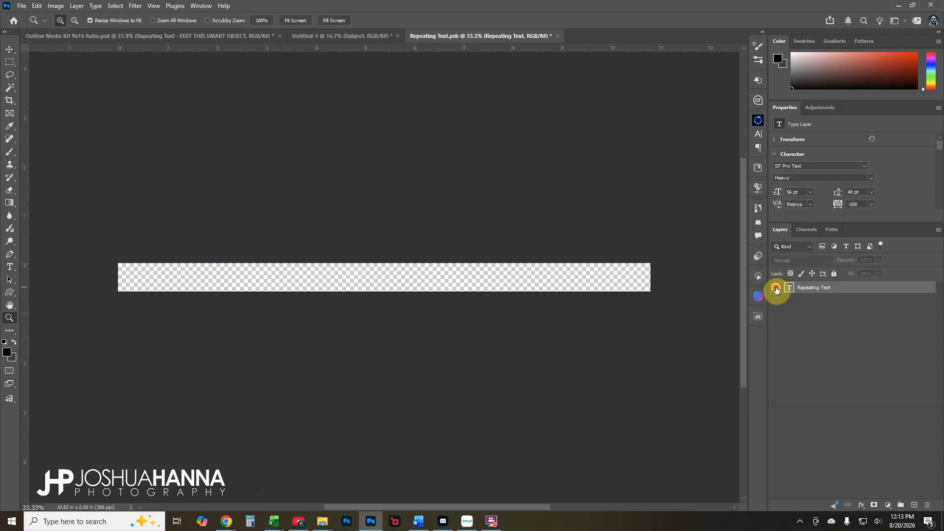
{"action": "left_click", "coordinate": [776, 290]}
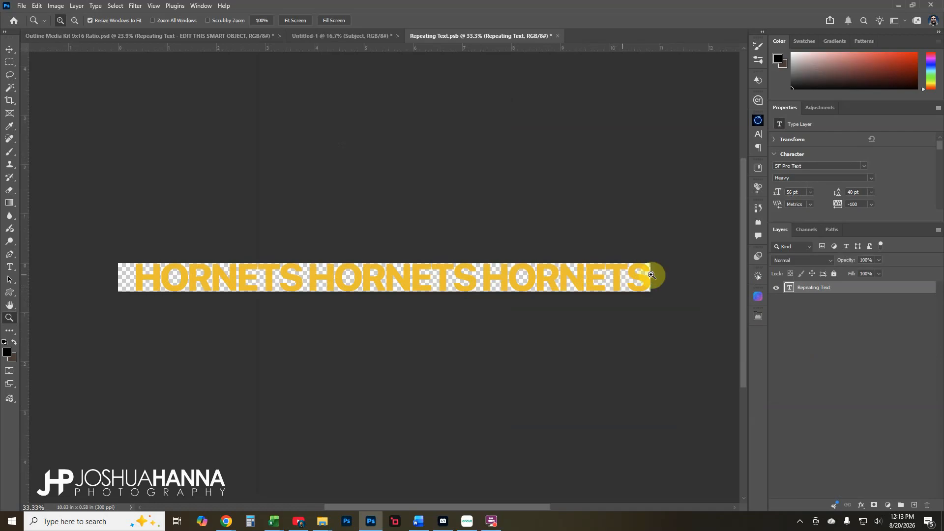
{"action": "double_click", "coordinate": [790, 288]}
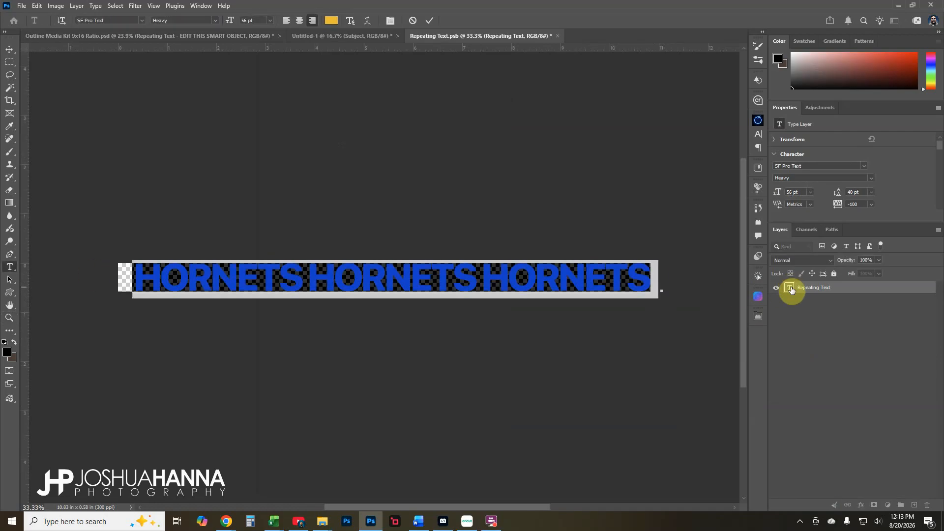
{"action": "type", "text": "WILC"}
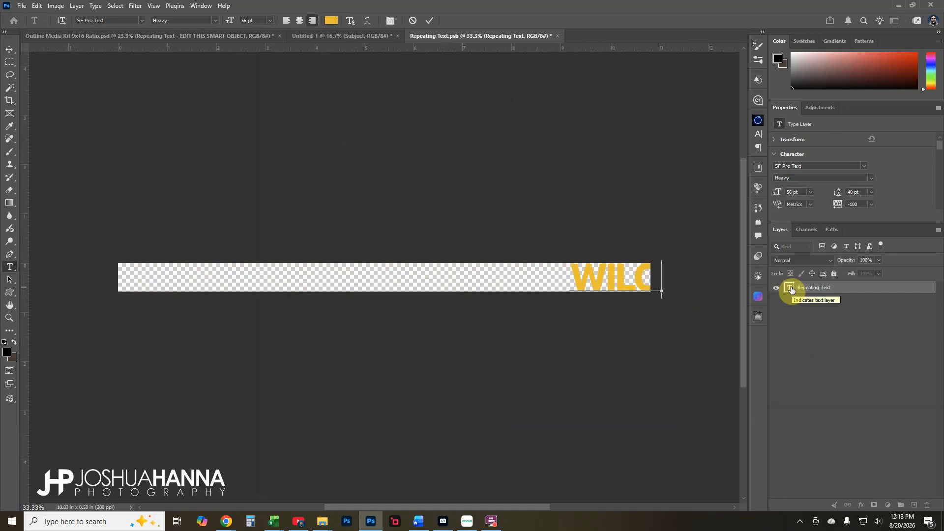
{"action": "key", "text": "BackSpace"}
{"action": "type", "text": "DA"}
{"action": "key", "text": "BackSpace"}
{"action": "type", "text": "CATS"}
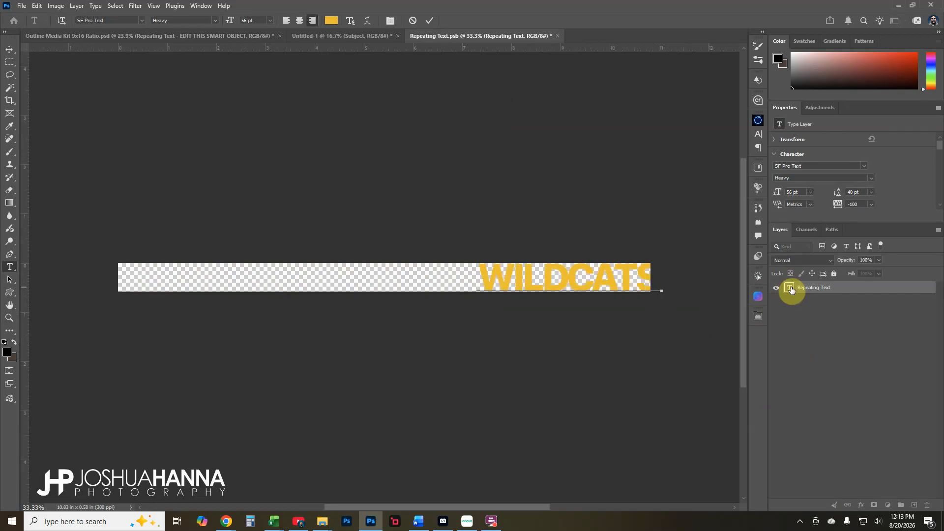
Repeat WILDCATS three times on the line, commit, and save and close Repeating Text.psb
{"action": "double_click", "coordinate": [789, 288]}
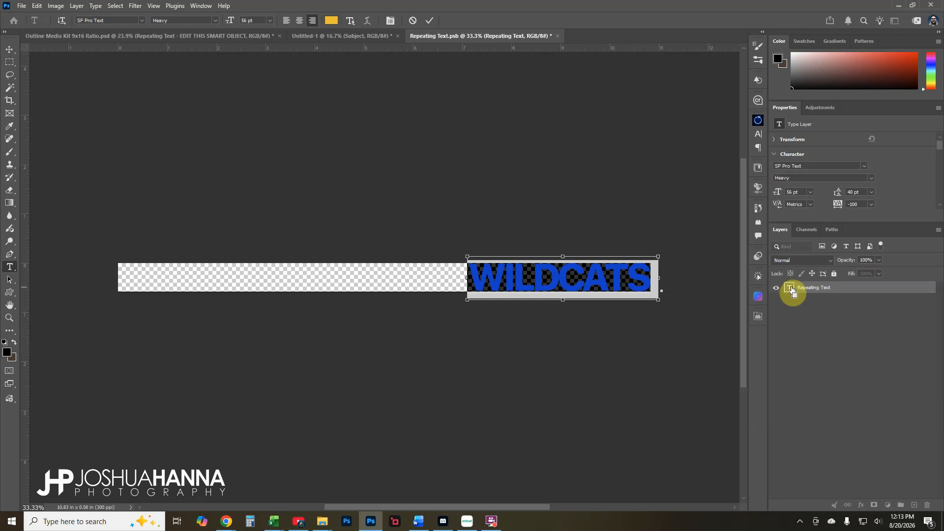
{"action": "key", "text": "ctrl+c"}
{"action": "key", "text": "ctrl+v"}
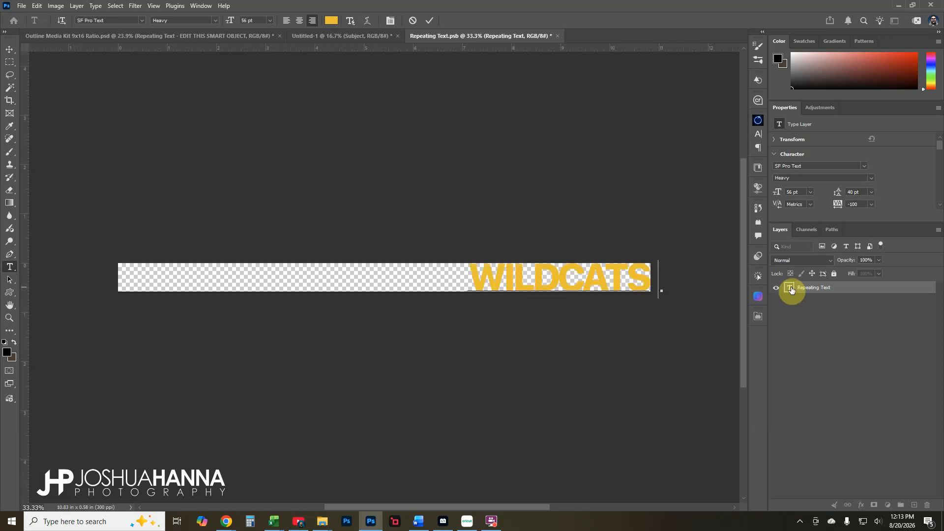
{"action": "key", "text": "ctrl+v"}
{"action": "key", "text": "ctrl+v"}
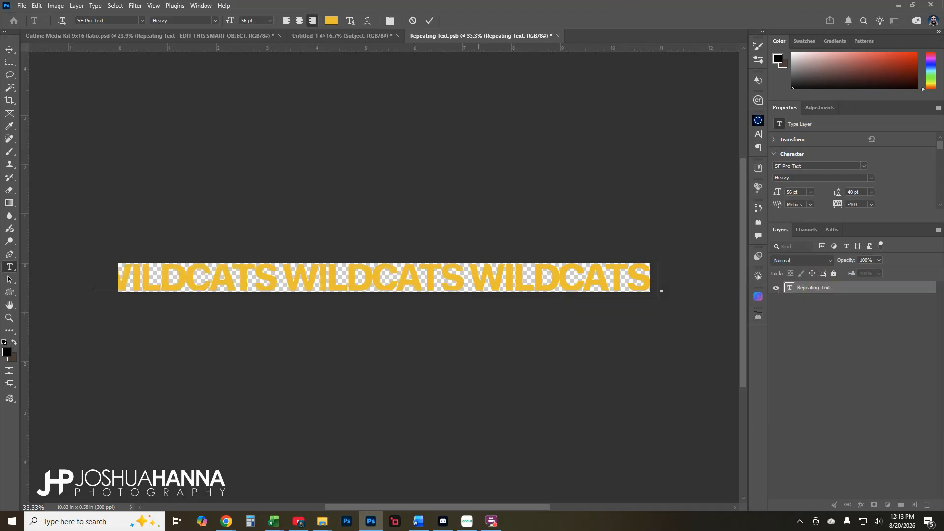
{"action": "left_click", "coordinate": [429, 21]}
{"action": "key", "text": "z"}
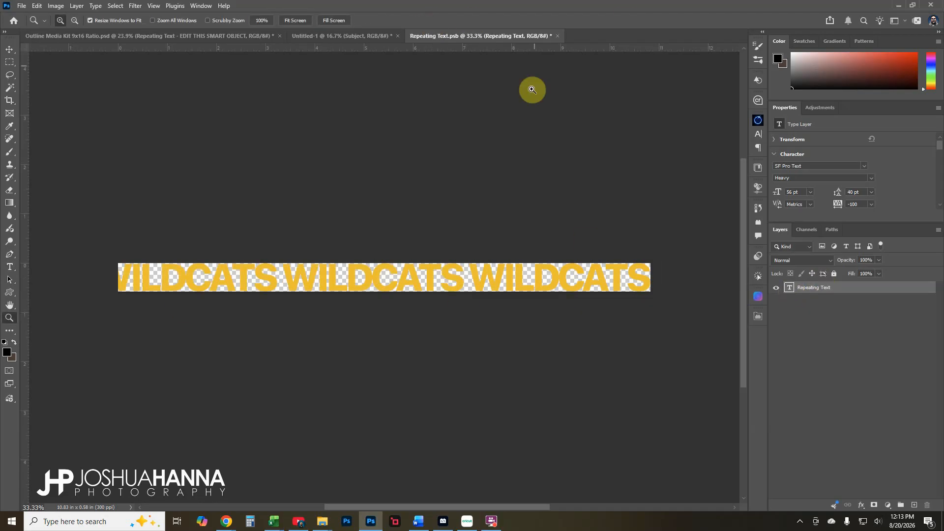
{"action": "left_click", "coordinate": [558, 36]}
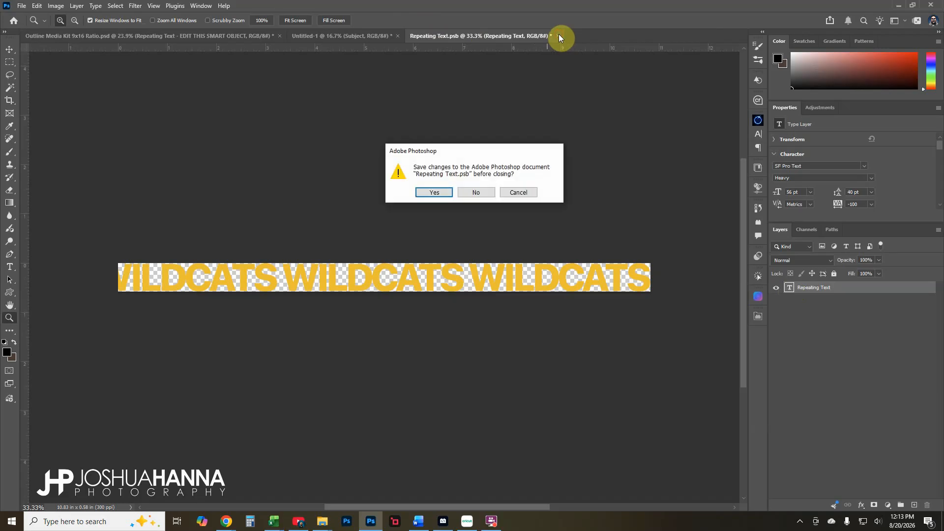
{"action": "left_click", "coordinate": [433, 192]}
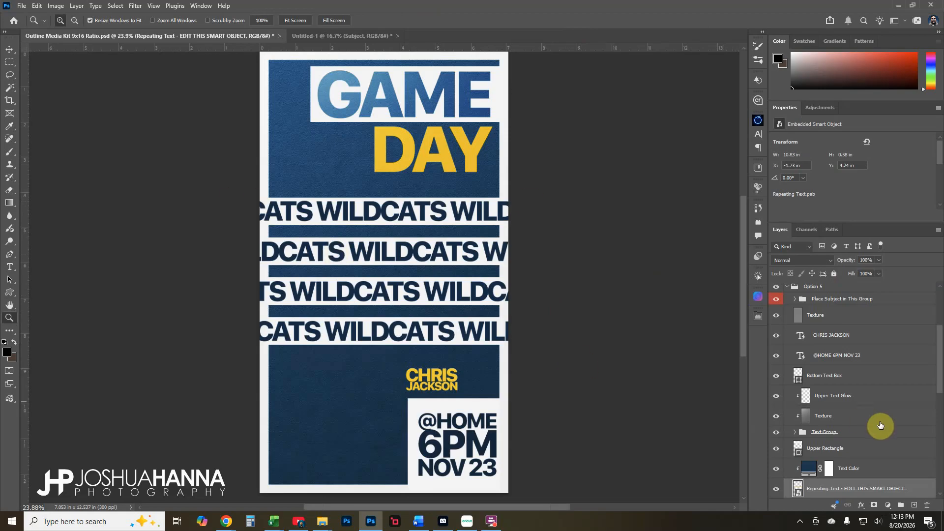
{"action": "scroll", "coordinate": [877, 427], "scroll_direction": "down", "scroll_amount": 2}
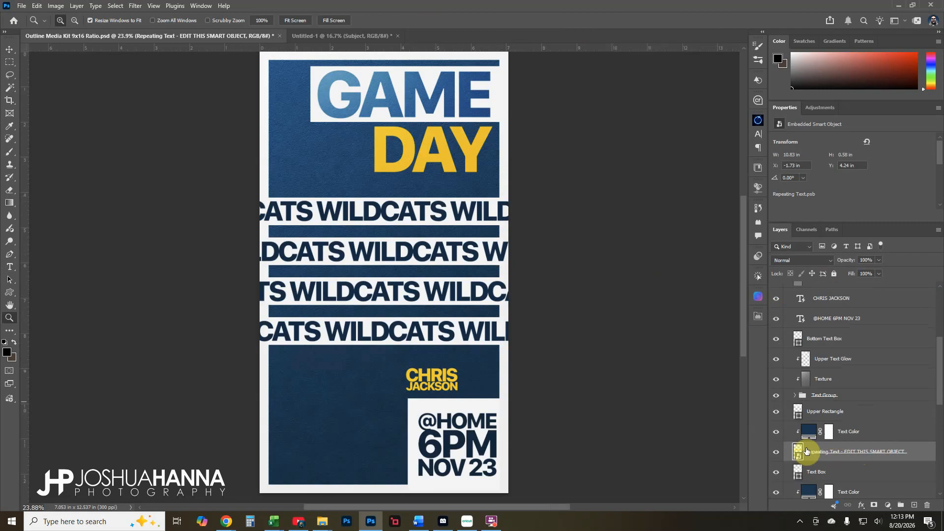
{"action": "scroll", "coordinate": [830, 452], "scroll_direction": "down", "scroll_amount": 1}
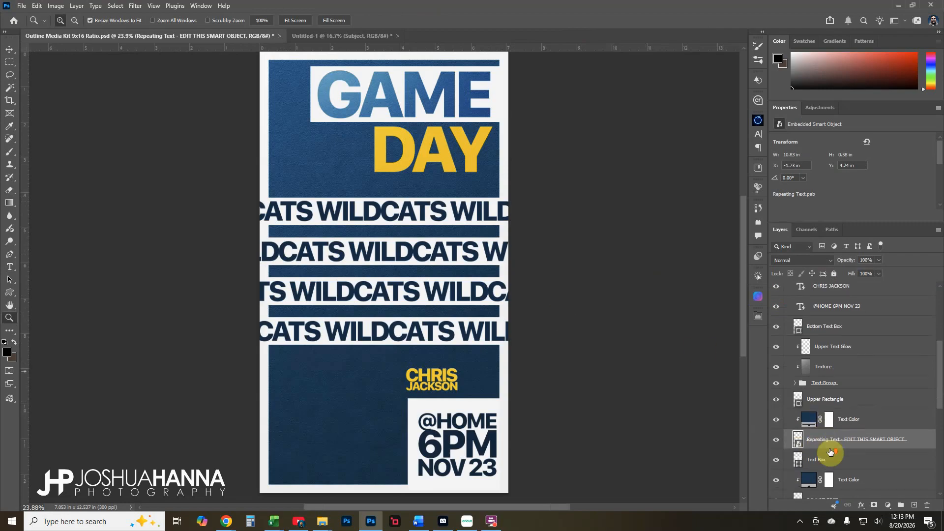
{"action": "scroll", "coordinate": [831, 452], "scroll_direction": "up", "scroll_amount": 1}
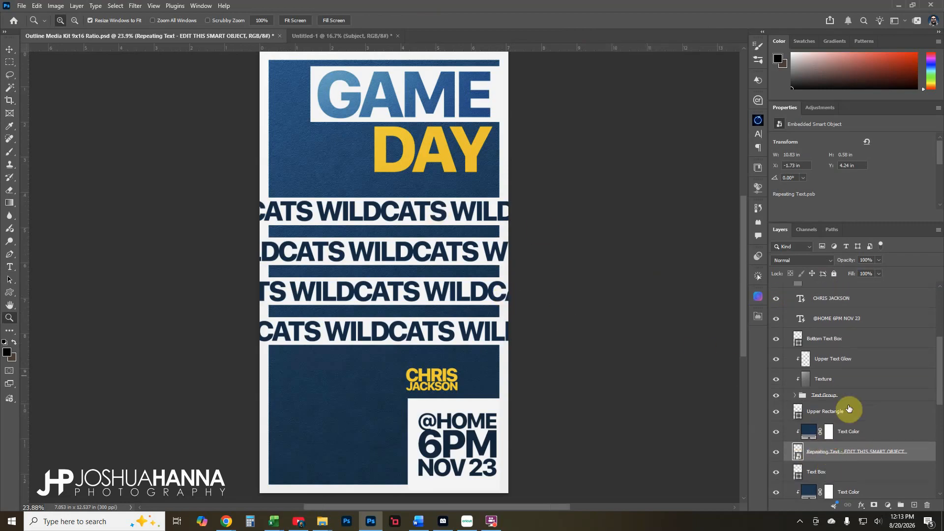
{"action": "scroll", "coordinate": [803, 402], "scroll_direction": "down", "scroll_amount": 10}
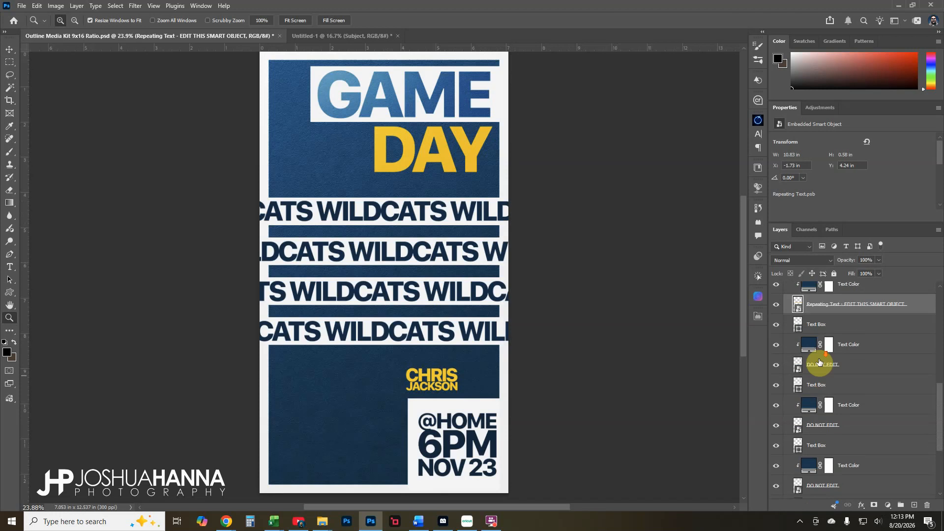
{"action": "scroll", "coordinate": [819, 362], "scroll_direction": "up", "scroll_amount": 3}
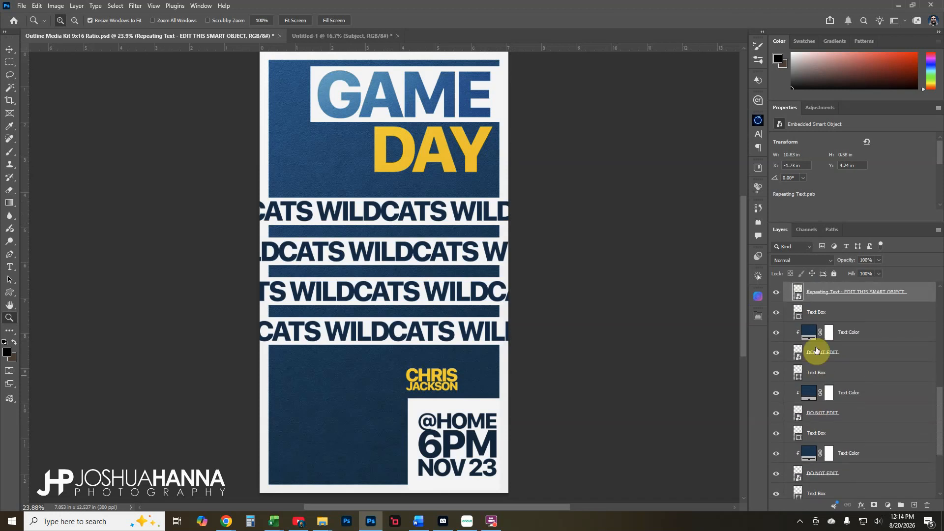
{"action": "scroll", "coordinate": [819, 373], "scroll_direction": "down", "scroll_amount": 1}
{"action": "scroll", "coordinate": [824, 355], "scroll_direction": "up", "scroll_amount": 3}
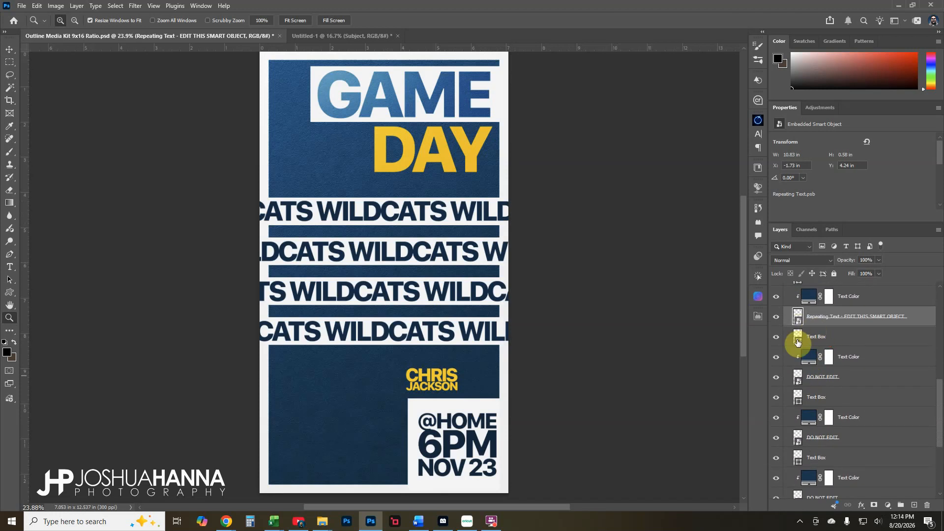
{"action": "left_click", "coordinate": [776, 337]}
{"action": "left_click", "coordinate": [776, 337]}
{"action": "double_click", "coordinate": [797, 339]}
{"action": "left_click", "coordinate": [466, 145]}
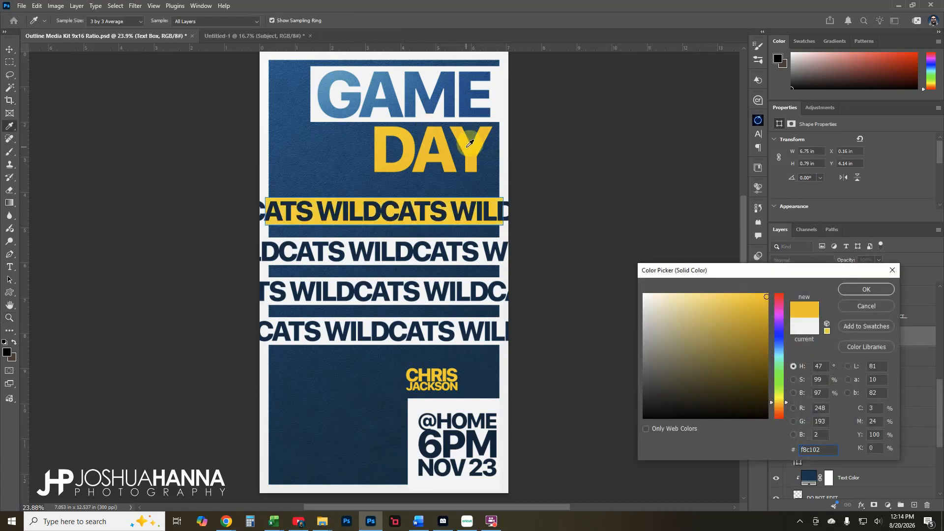
{"action": "left_click", "coordinate": [864, 290]}
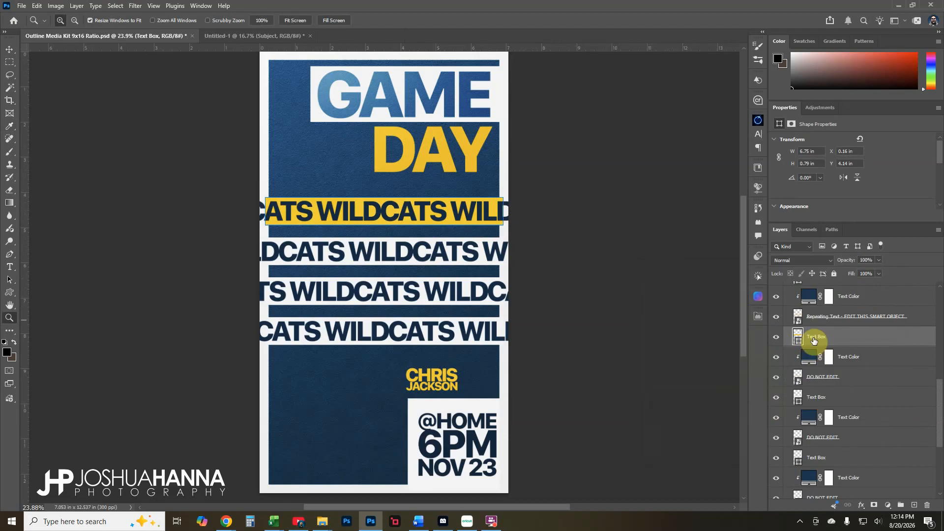
{"action": "key", "text": "ctrl+t"}
{"action": "left_click_drag", "start_coordinate": [504, 214], "coordinate": [510, 214]}
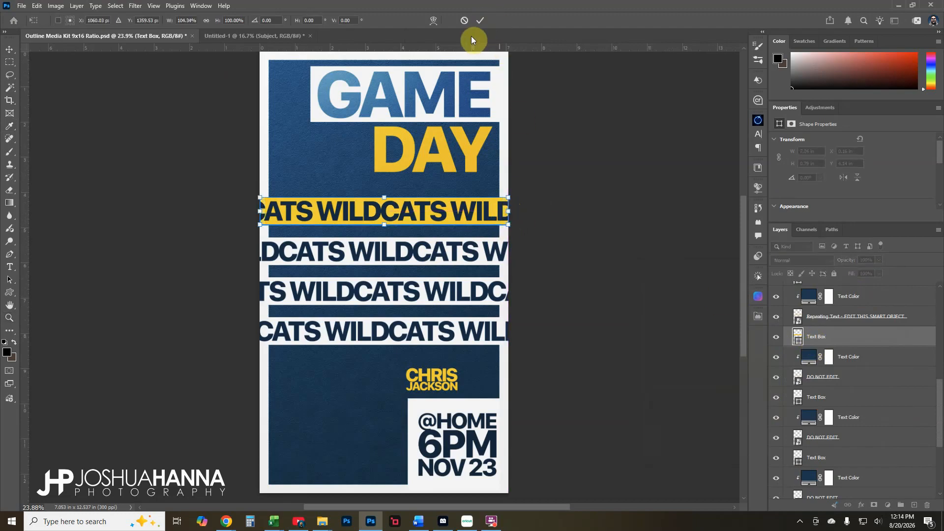
{"action": "left_click", "coordinate": [480, 22]}
{"action": "key", "text": "z"}
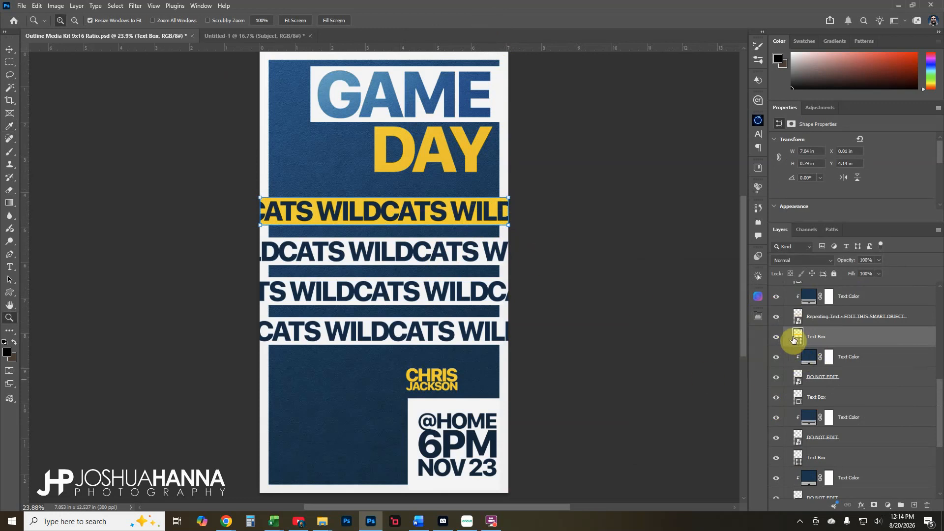
{"action": "key", "text": "ctrl+z"}
{"action": "key", "text": "ctrl+z"}
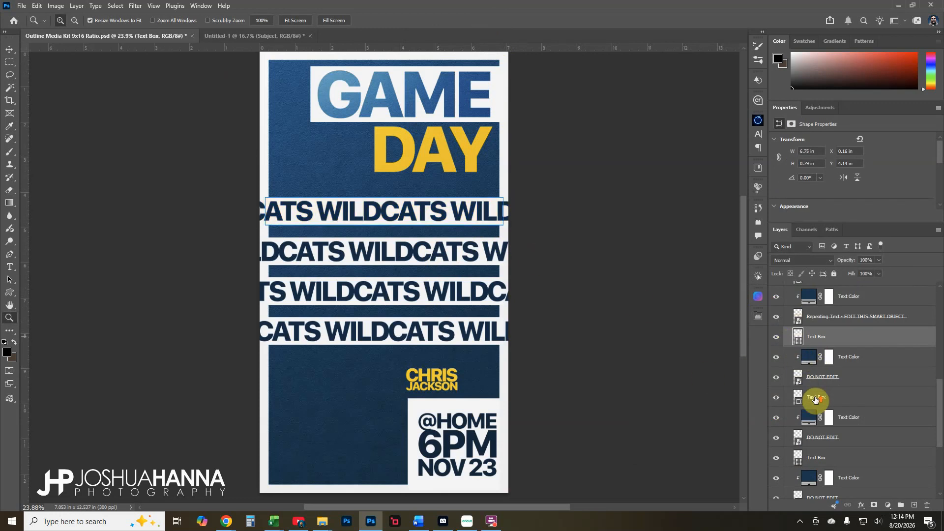
{"action": "scroll", "coordinate": [815, 399], "scroll_direction": "up", "scroll_amount": 1}
{"action": "scroll", "coordinate": [815, 399], "scroll_direction": "up", "scroll_amount": 10}
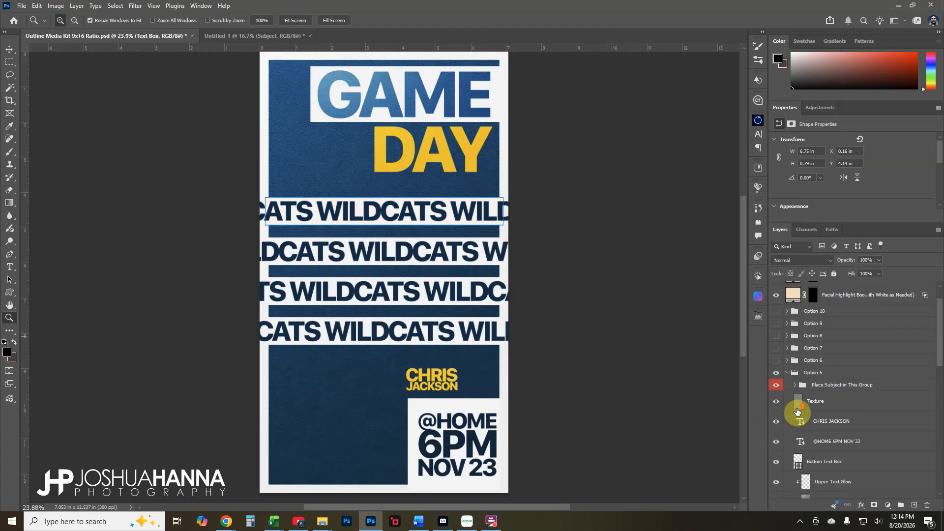
Hide the Option 5 group and show and expand the Option 6 group
{"action": "left_click", "coordinate": [787, 384]}
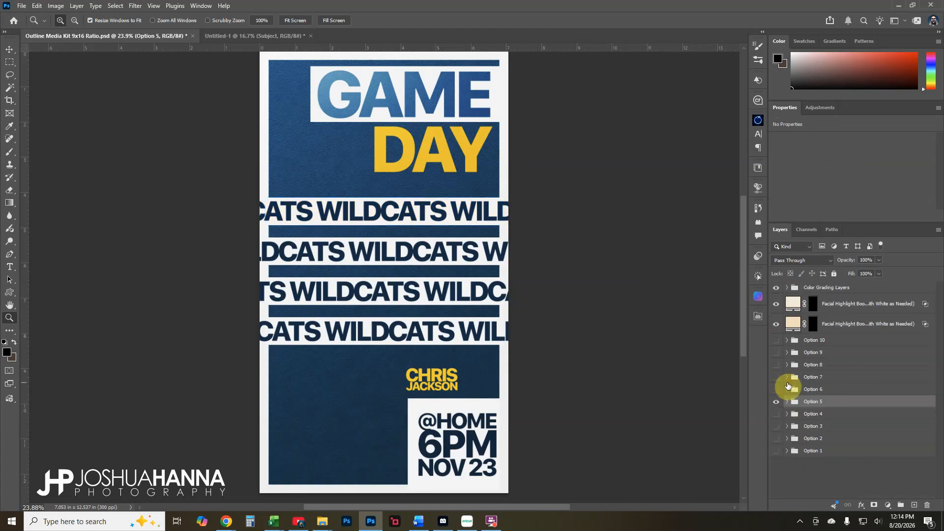
{"action": "left_click", "coordinate": [776, 403]}
{"action": "left_click", "coordinate": [776, 390]}
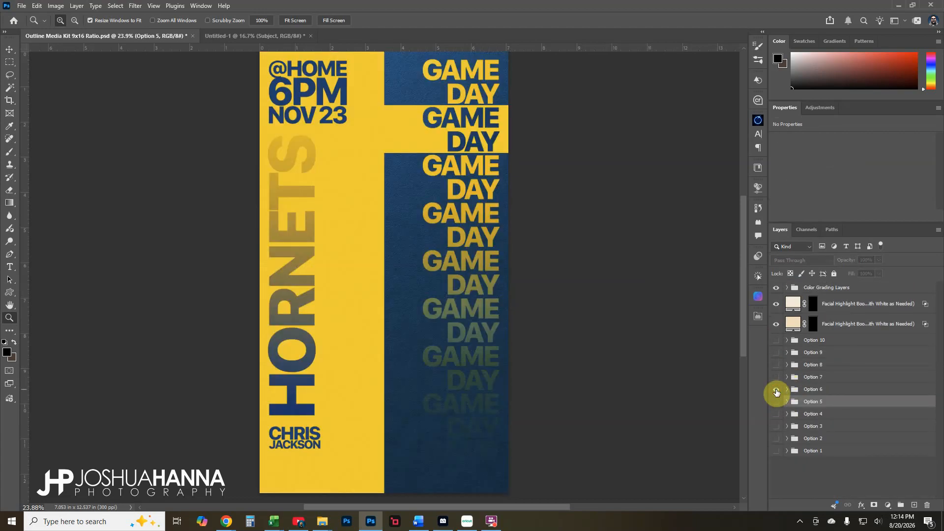
{"action": "left_click", "coordinate": [787, 389]}
Toggle the yellow left panel and the yellow Alternate Text Box band to inspect them
{"action": "scroll", "coordinate": [787, 391], "scroll_direction": "down", "scroll_amount": 2}
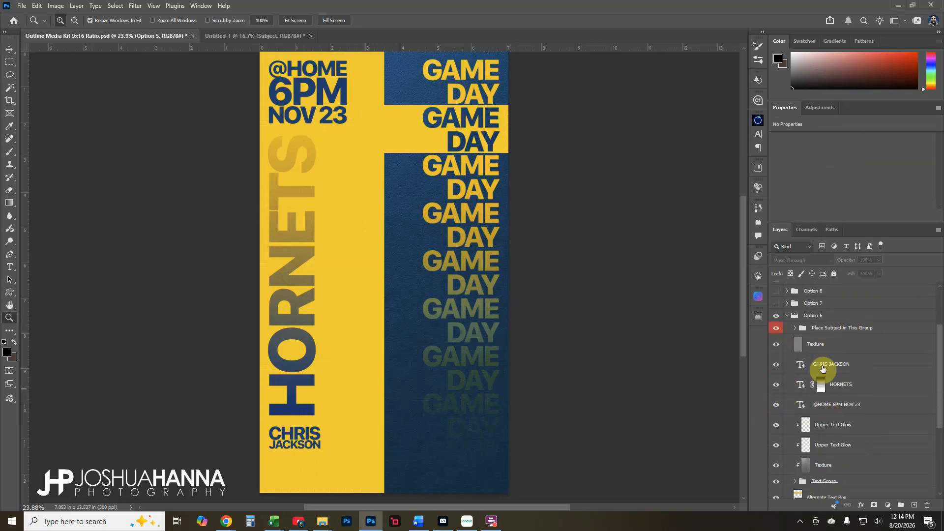
{"action": "scroll", "coordinate": [827, 367], "scroll_direction": "down", "scroll_amount": 1}
{"action": "scroll", "coordinate": [820, 364], "scroll_direction": "down", "scroll_amount": 1}
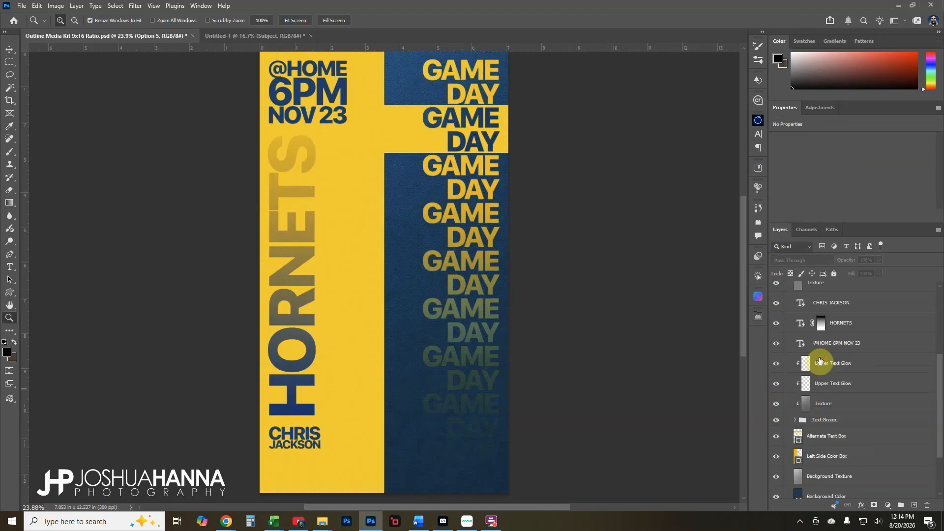
{"action": "scroll", "coordinate": [825, 376], "scroll_direction": "down", "scroll_amount": 2}
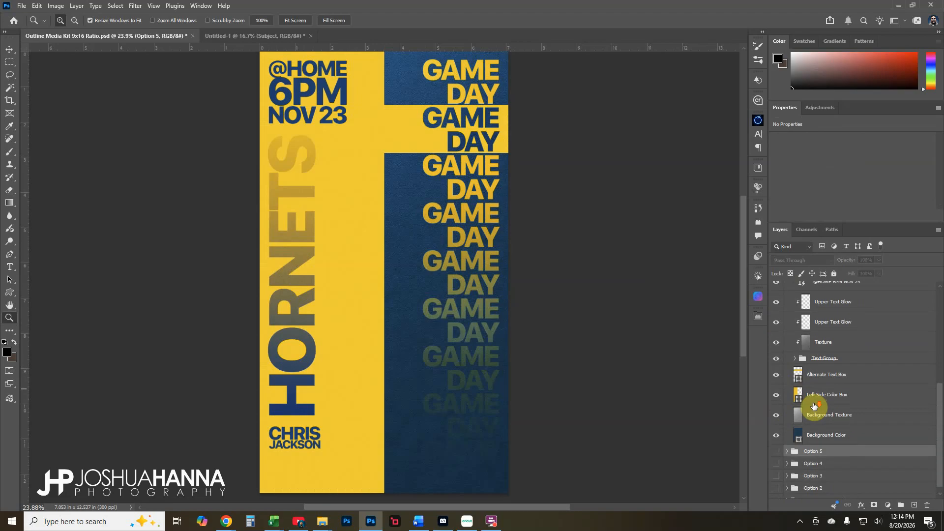
{"action": "left_click", "coordinate": [776, 396]}
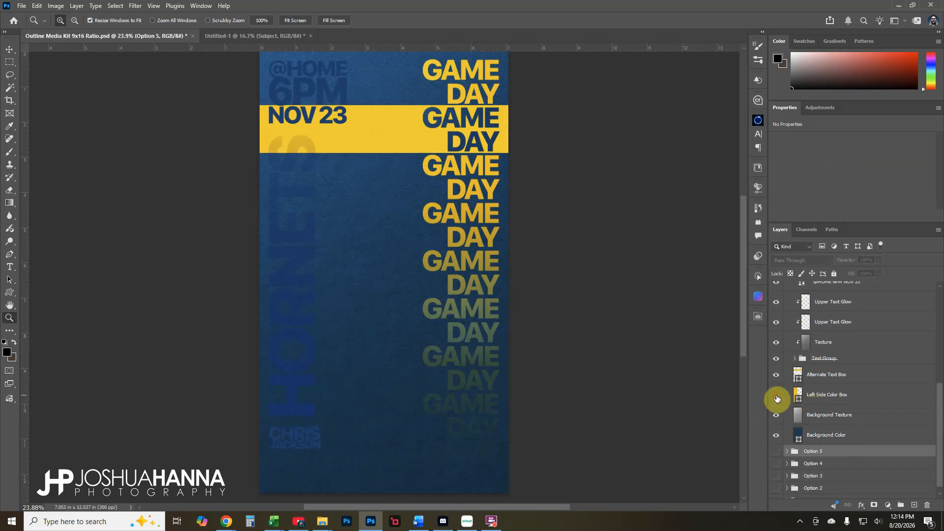
{"action": "left_click", "coordinate": [777, 396]}
{"action": "left_click", "coordinate": [777, 375]}
{"action": "left_click", "coordinate": [777, 375]}
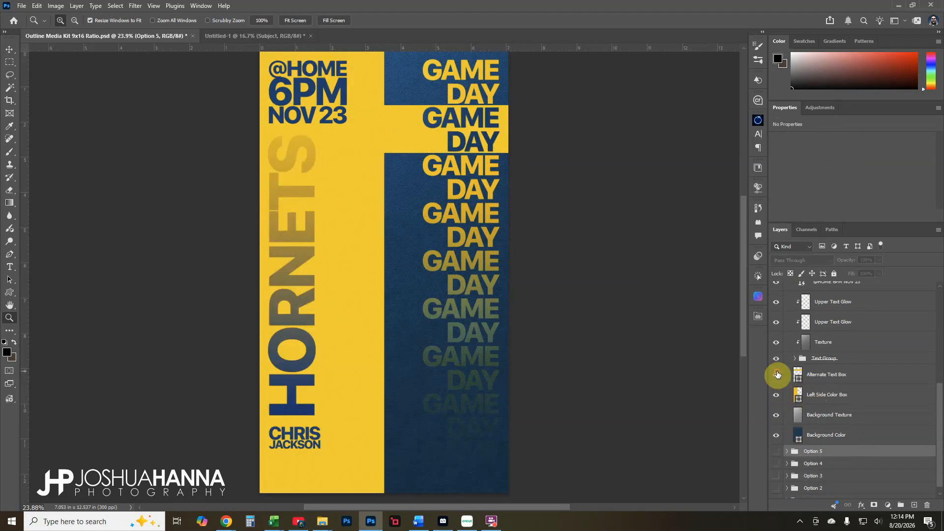
{"action": "left_click", "coordinate": [838, 375]}
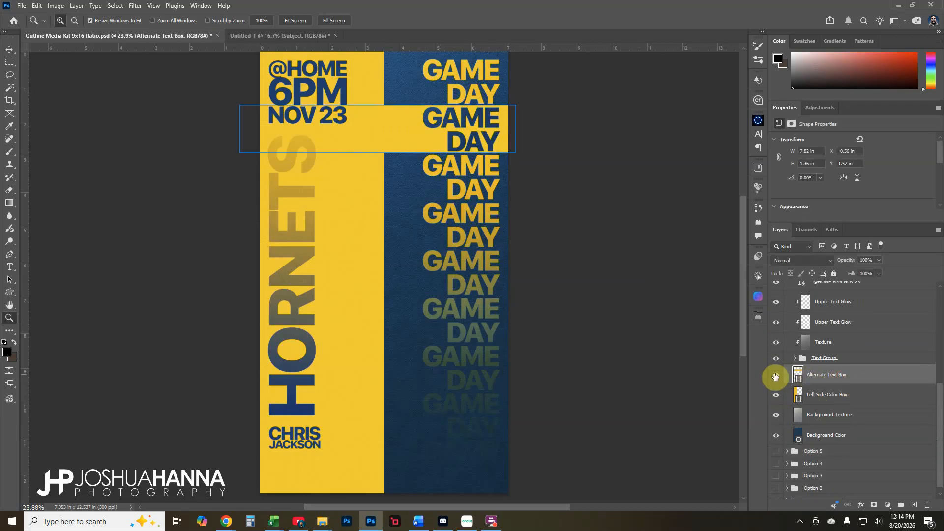
{"action": "left_click", "coordinate": [776, 375]}
{"action": "left_click", "coordinate": [775, 375]}
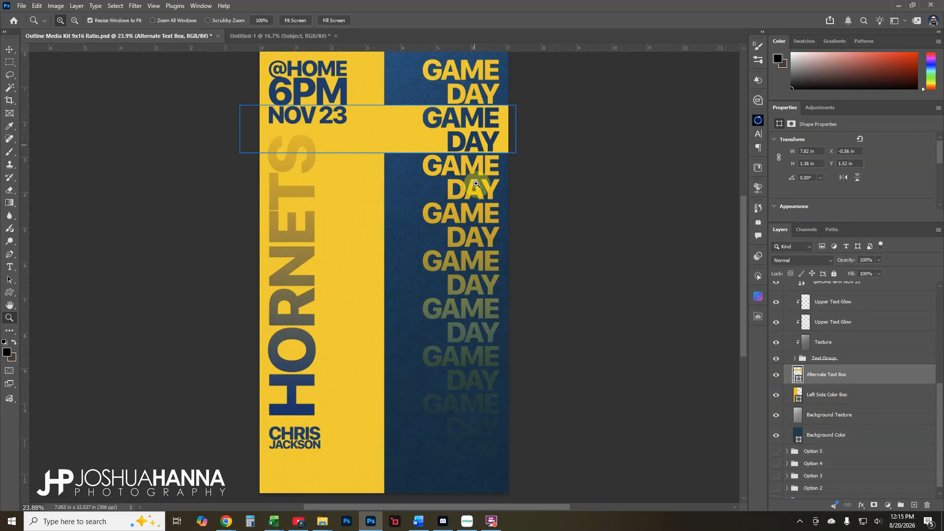
Expand the Text Group and toggle the GAME DAY text and navy Alternate Text Color layers
{"action": "left_click", "coordinate": [794, 361]}
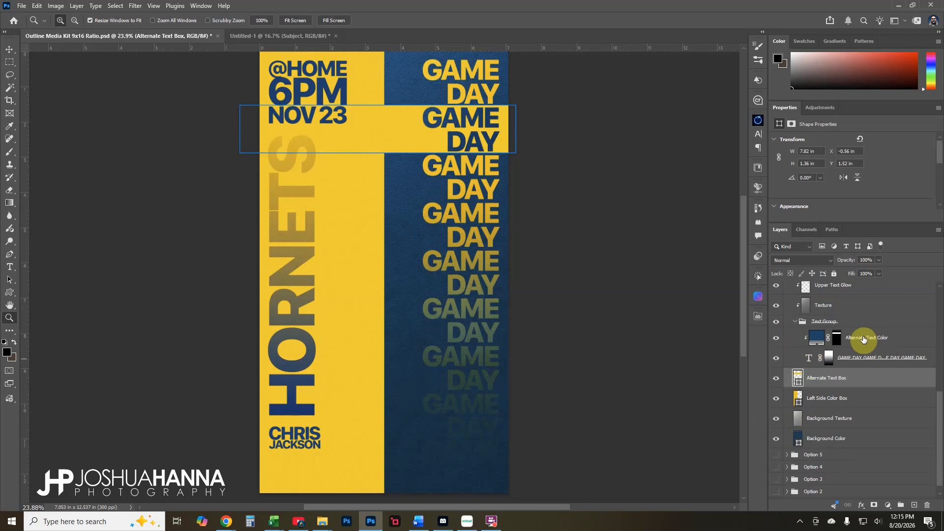
{"action": "left_click", "coordinate": [777, 359]}
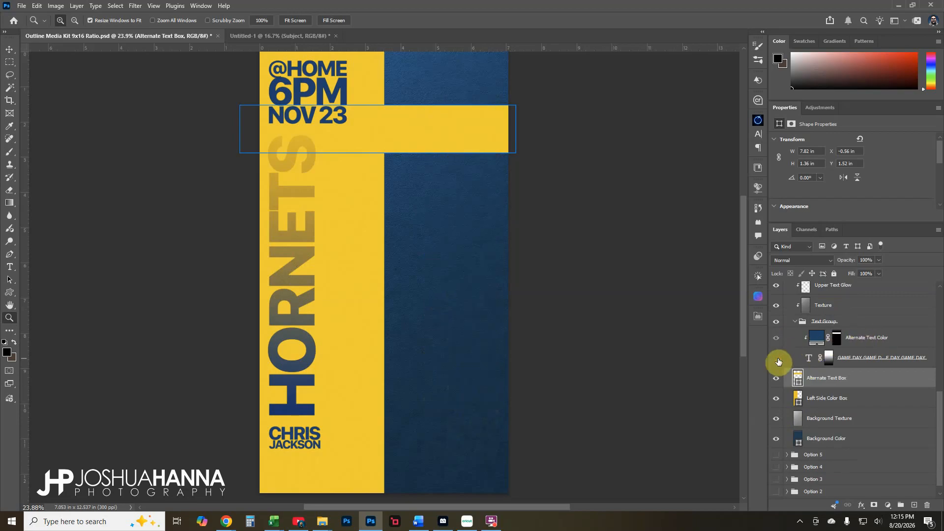
{"action": "left_click", "coordinate": [777, 358]}
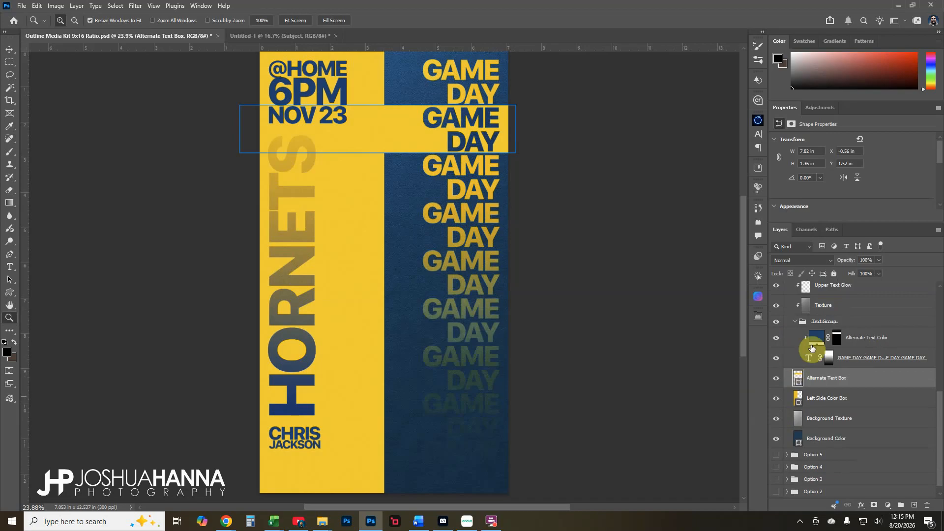
{"action": "left_click", "coordinate": [776, 340]}
{"action": "left_click", "coordinate": [775, 339]}
{"action": "left_click", "coordinate": [776, 339]}
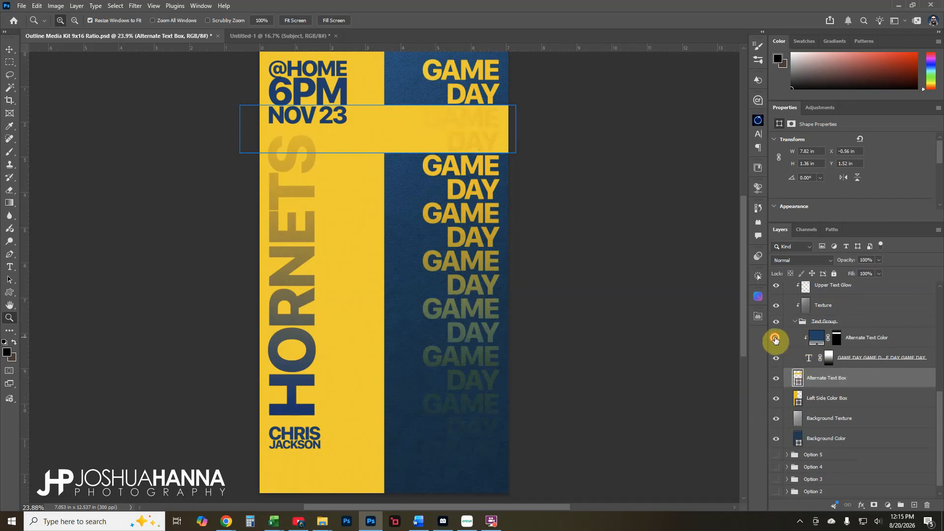
{"action": "left_click", "coordinate": [776, 339]}
{"action": "left_click", "coordinate": [885, 344]}
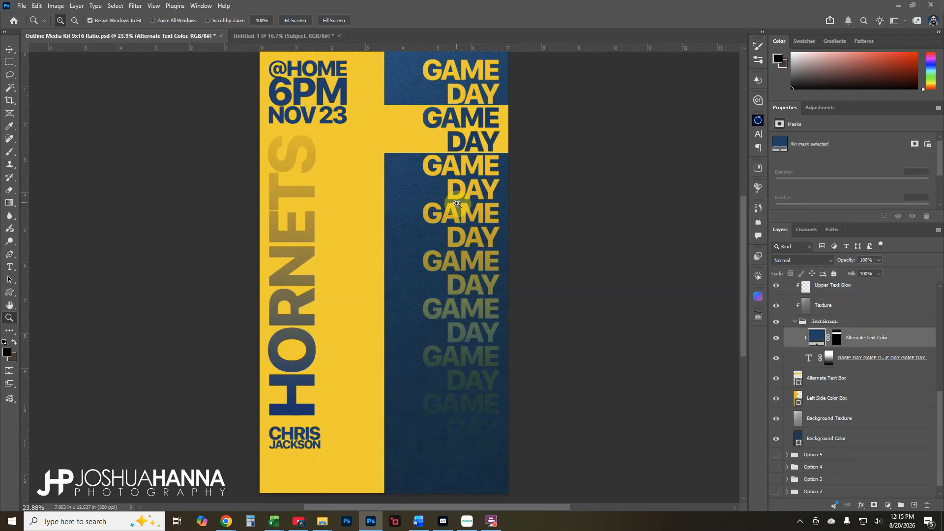
Select the yellow Alternate Text Box band and nudge it down six Shift-steps with the Move tool
{"action": "left_click", "coordinate": [834, 377]}
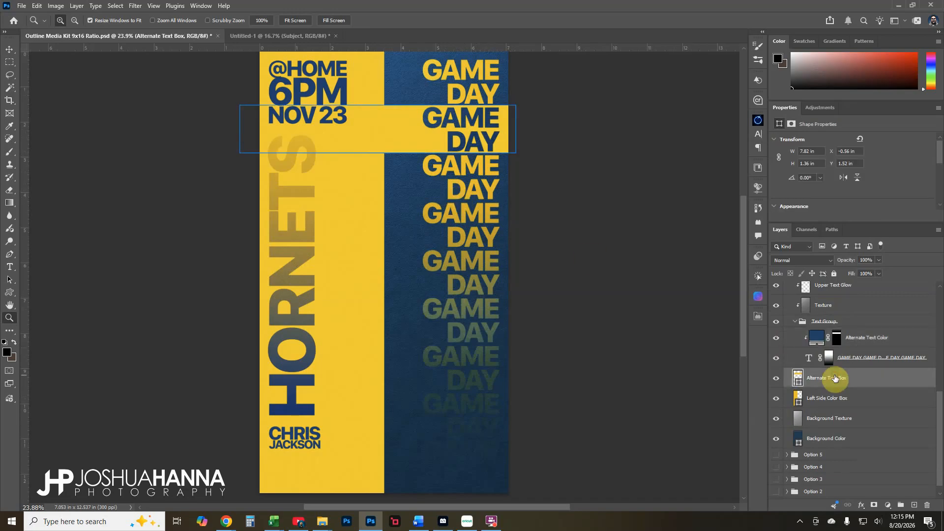
{"action": "key", "text": "v"}
{"action": "key", "text": "shift+Down"}
{"action": "key", "text": "shift+Down"}
{"action": "key", "text": "shift+Down"}
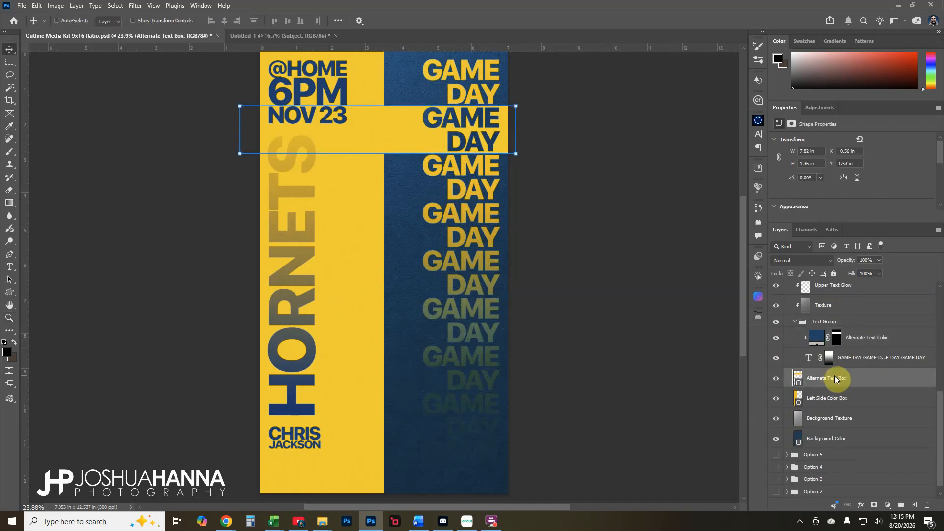
{"action": "key", "text": "shift+Down"}
{"action": "key", "text": "shift+Down"}
{"action": "key", "text": "shift+Down"}
{"action": "key", "text": "shift+Down"}
{"action": "key", "text": "shift+Down"}
{"action": "key", "text": "shift+Down"}
{"action": "key", "text": "shift+Down"}
{"action": "key", "text": "shift+Down"}
{"action": "key", "text": "shift+Down"}
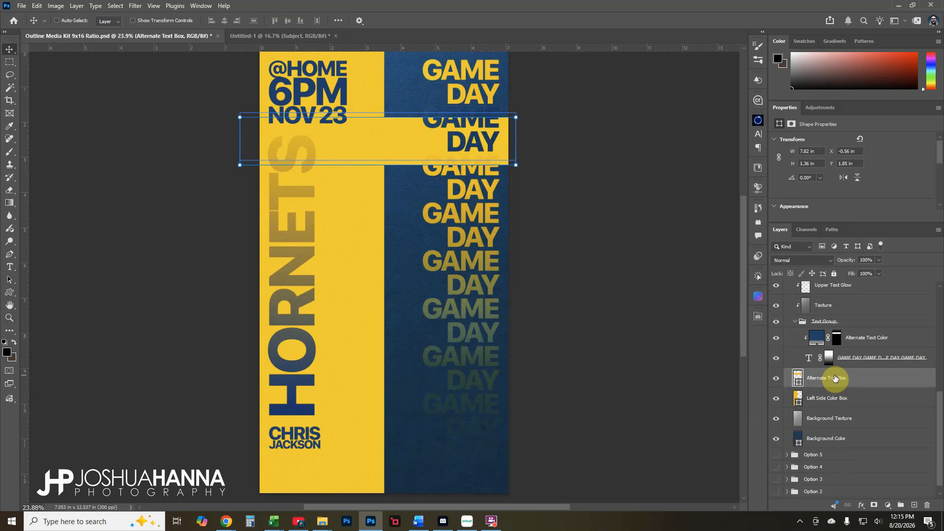
{"action": "key", "text": "shift+Down"}
{"action": "key", "text": "shift+Down"}
{"action": "key", "text": "shift+Down"}
{"action": "key", "text": "shift+Down"}
{"action": "key", "text": "shift+Down"}
{"action": "key", "text": "shift+Down"}
{"action": "key", "text": "shift+Down"}
{"action": "key", "text": "shift+Down"}
{"action": "key", "text": "shift+Down"}
{"action": "key", "text": "shift+Down"}
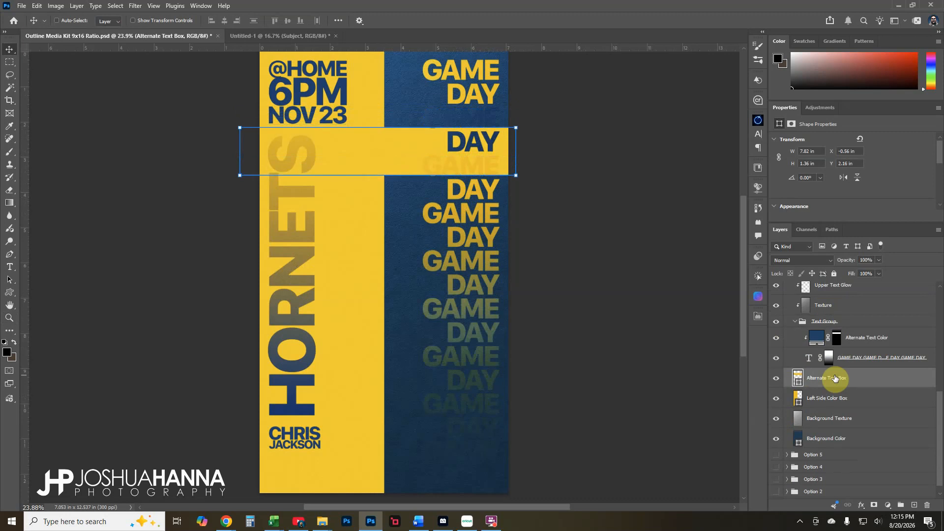
{"action": "key", "text": "shift+Down"}
{"action": "key", "text": "shift+Down"}
{"action": "key", "text": "shift+Down"}
{"action": "key", "text": "shift+Down"}
{"action": "key", "text": "shift+Down"}
{"action": "key", "text": "shift+Down"}
{"action": "key", "text": "shift+Down"}
{"action": "key", "text": "shift+Down"}
{"action": "key", "text": "shift+Down"}
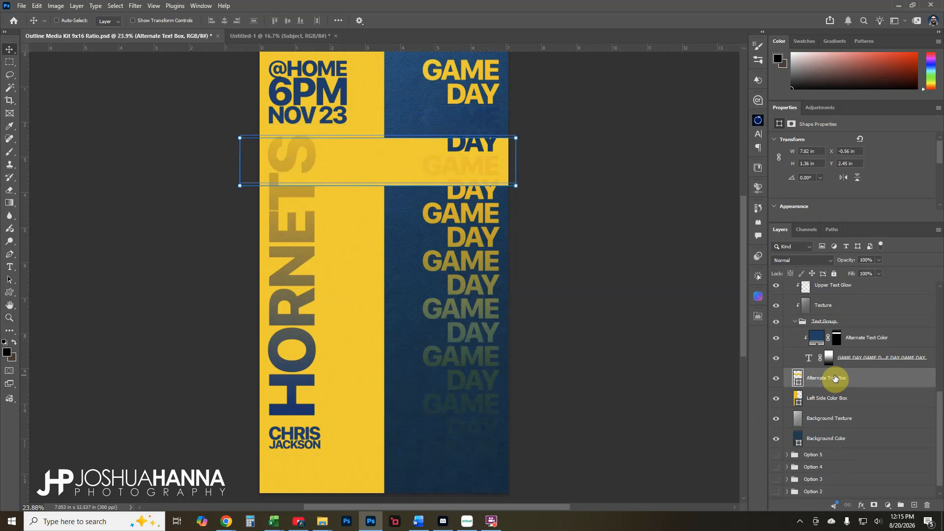
{"action": "key", "text": "shift+Down"}
{"action": "key", "text": "shift+Down"}
{"action": "key", "text": "shift+Down"}
{"action": "key", "text": "shift+Down"}
{"action": "key", "text": "shift+Down"}
{"action": "key", "text": "shift+Down"}
{"action": "key", "text": "shift+Down"}
{"action": "key", "text": "shift+Down"}
{"action": "key", "text": "shift+Down"}
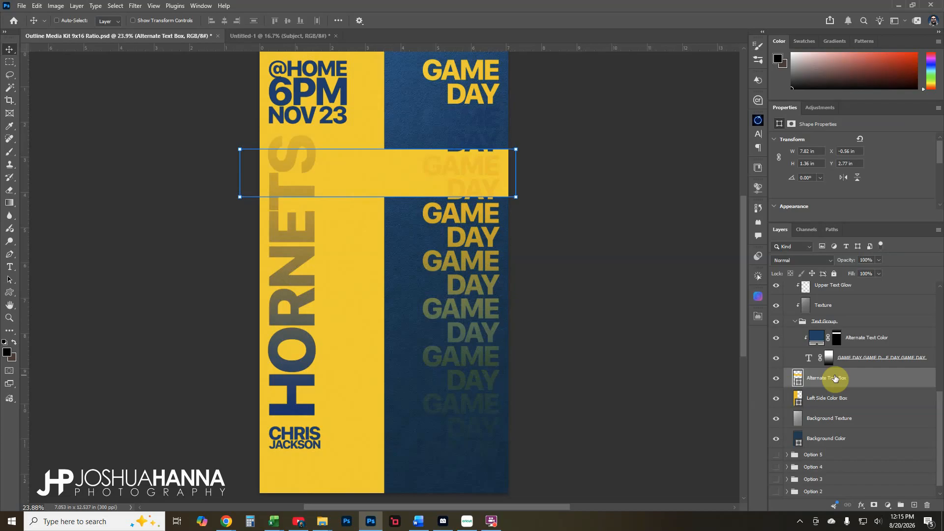
{"action": "key", "text": "shift+Down"}
{"action": "key", "text": "shift+Down"}
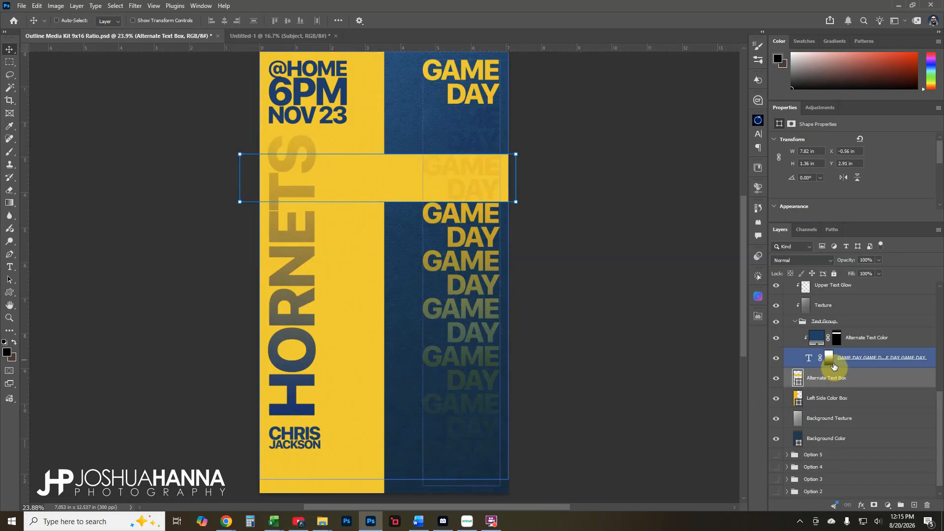
Nudge the Alternate Text Color layer's mask down until the band frames the third GAME DAY line
{"action": "left_click", "coordinate": [836, 341]}
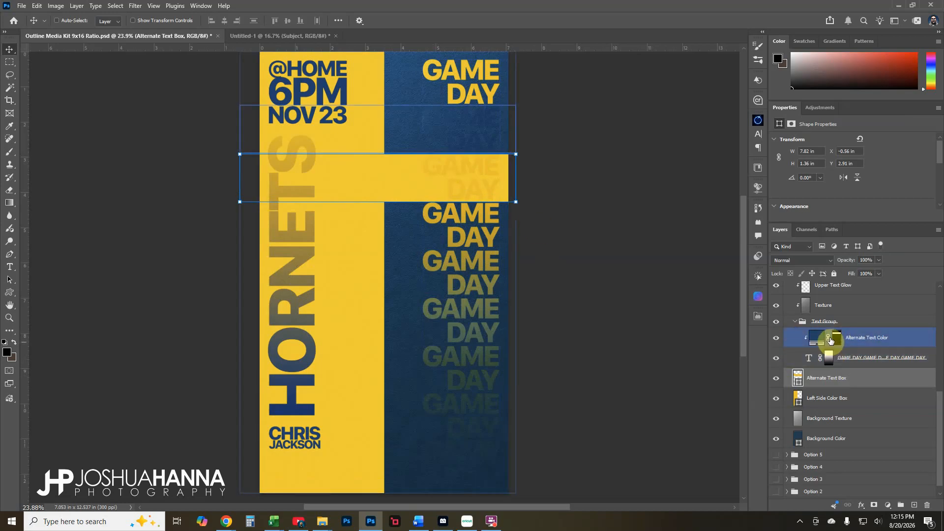
{"action": "left_click", "coordinate": [836, 339]}
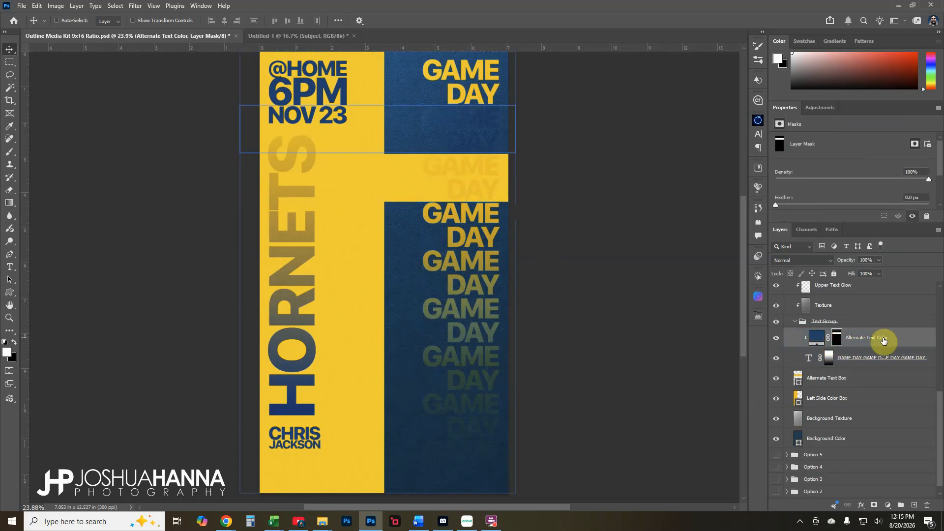
{"action": "key", "text": "shift+Down"}
{"action": "key", "text": "shift+Down"}
{"action": "key", "text": "shift+Down"}
{"action": "key", "text": "shift+Down"}
{"action": "key", "text": "shift+Down"}
{"action": "key", "text": "shift+Down"}
{"action": "key", "text": "shift+Down"}
{"action": "key", "text": "shift+Down"}
{"action": "key", "text": "shift+Down"}
{"action": "key", "text": "shift+Down"}
{"action": "key", "text": "shift+Down"}
{"action": "key", "text": "shift+Down"}
{"action": "key", "text": "shift+Down"}
{"action": "key", "text": "shift+Down"}
{"action": "key", "text": "shift+Down"}
{"action": "key", "text": "shift+Down"}
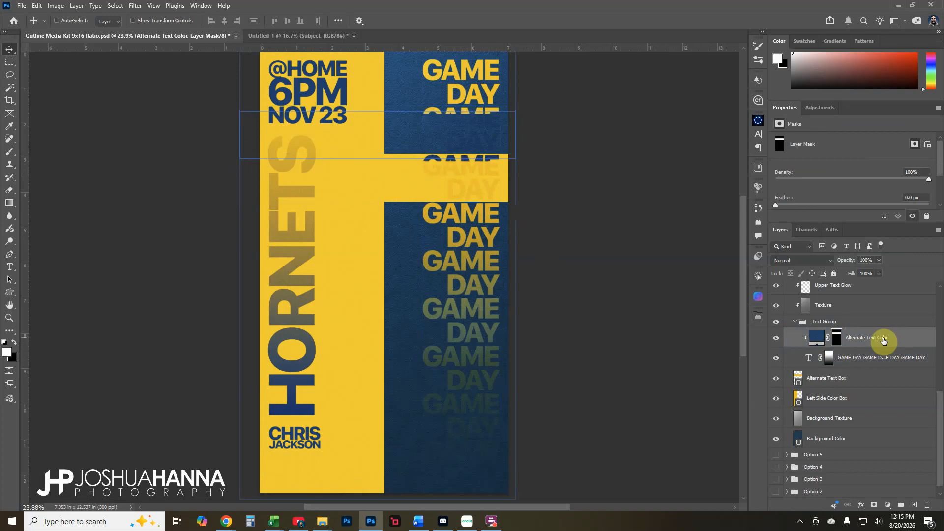
{"action": "key", "text": "shift+Down"}
{"action": "key", "text": "shift+Down"}
{"action": "key", "text": "shift+Down"}
{"action": "key", "text": "shift+Down"}
{"action": "key", "text": "shift+Down"}
{"action": "key", "text": "shift+Down"}
{"action": "key", "text": "shift+Down"}
{"action": "key", "text": "shift+Down"}
{"action": "key", "text": "shift+Down"}
{"action": "key", "text": "shift+Down"}
{"action": "key", "text": "shift+Down"}
{"action": "key", "text": "shift+Down"}
{"action": "key", "text": "shift+Down"}
{"action": "key", "text": "shift+Down"}
{"action": "key", "text": "shift+Down"}
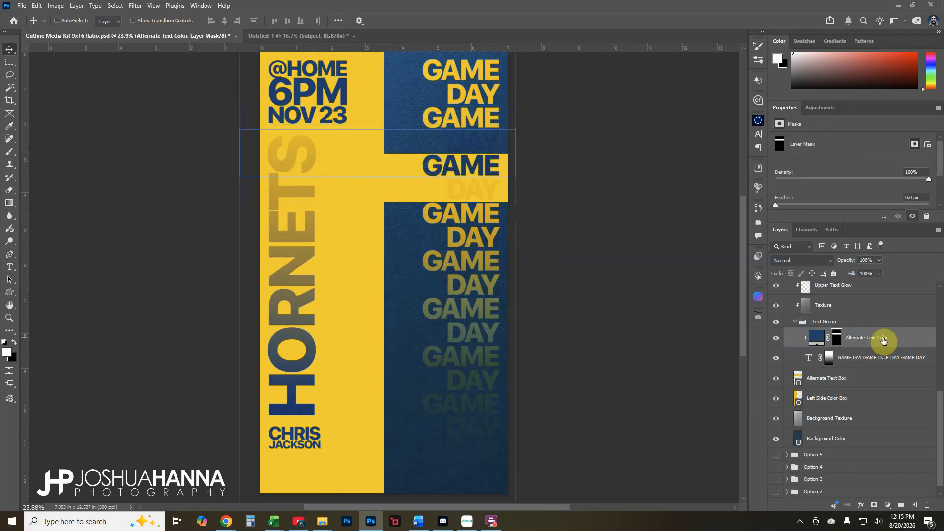
{"action": "key", "text": "shift+Down"}
{"action": "key", "text": "shift+Down"}
{"action": "key", "text": "shift+Down"}
{"action": "key", "text": "shift+Down"}
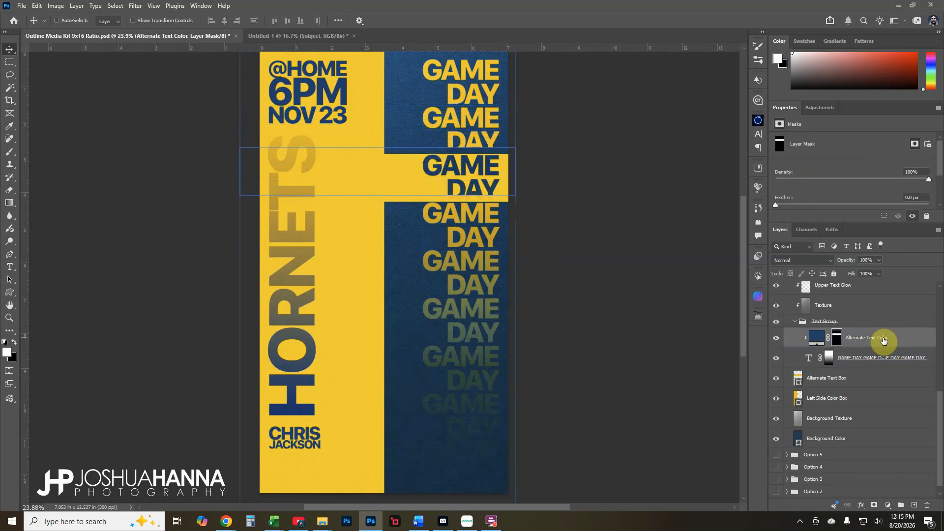
{"action": "key", "text": "shift+Down"}
{"action": "key", "text": "shift+Down"}
{"action": "key", "text": "shift+Down"}
{"action": "key", "text": "shift+Down"}
{"action": "key", "text": "shift+Down"}
{"action": "key", "text": "shift+Down"}
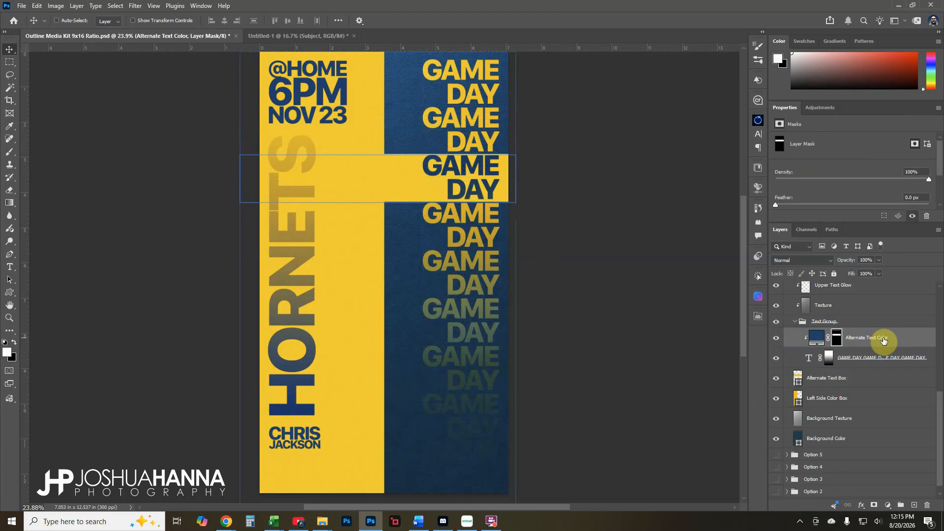
{"action": "right_click", "coordinate": [883, 338]}
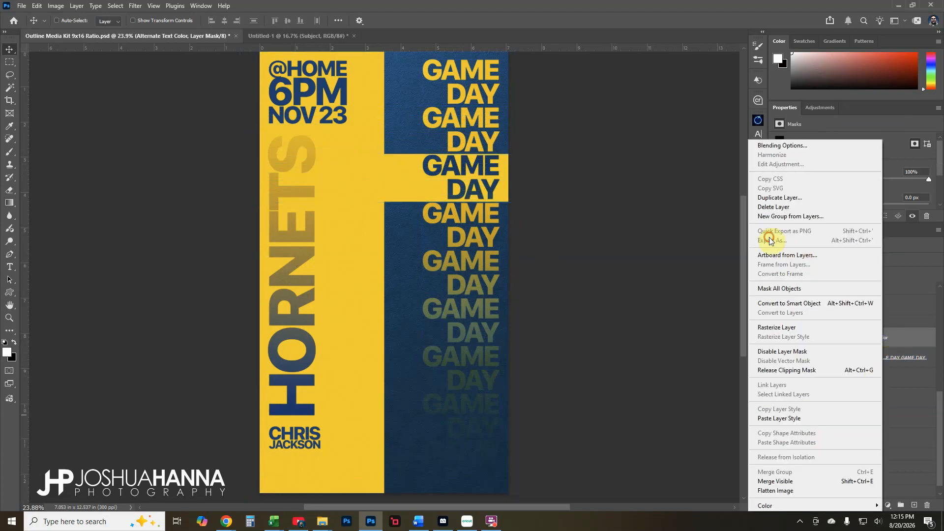
Toggle the repeated GAME DAY text's fade mask off and back on to compare
{"action": "left_click", "coordinate": [607, 228]}
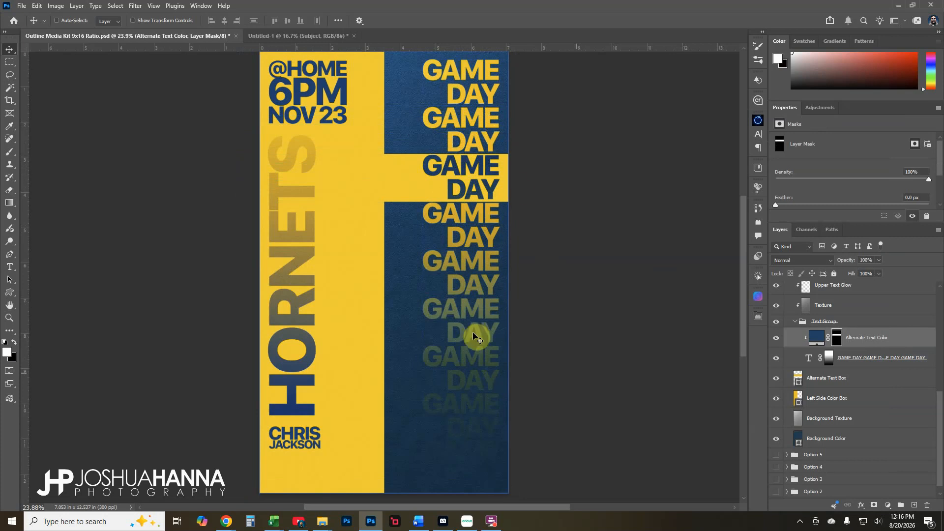
{"action": "left_click", "coordinate": [799, 398]}
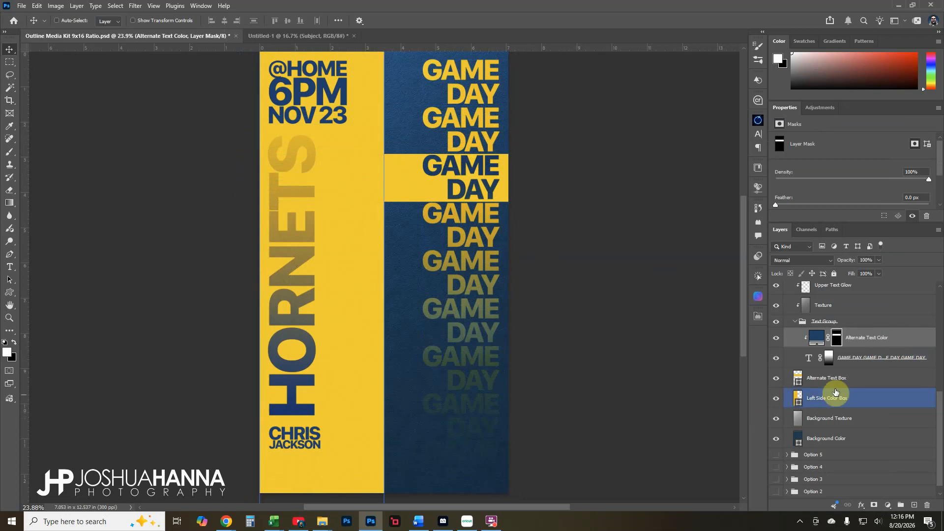
{"action": "left_click", "coordinate": [837, 358]}
{"action": "left_click", "coordinate": [831, 358]}
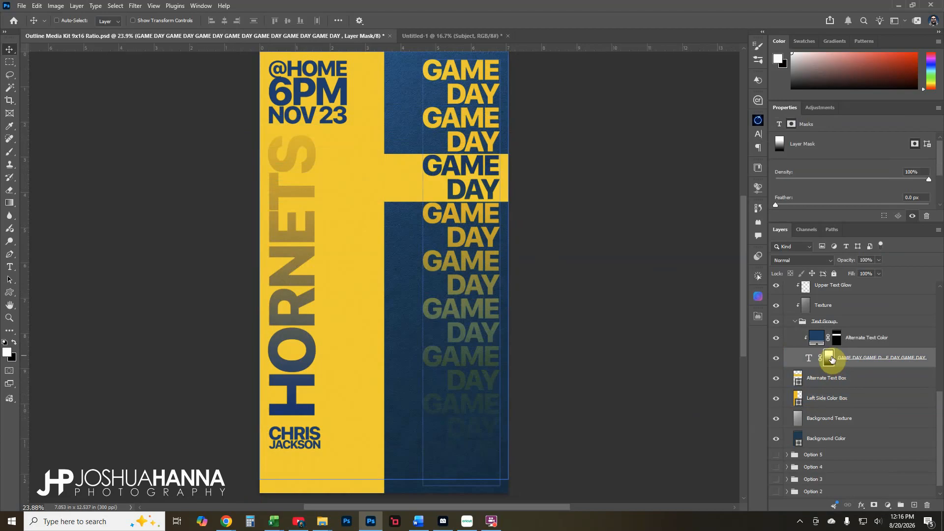
{"action": "left_click", "coordinate": [831, 358], "text": "shift"}
{"action": "left_click", "coordinate": [831, 358], "text": "shift"}
Collapse the Text Group and scroll the Layers panel up to Option 6
{"action": "left_click", "coordinate": [797, 322]}
{"action": "left_click", "coordinate": [795, 321]}
{"action": "scroll", "coordinate": [816, 391], "scroll_direction": "up", "scroll_amount": 5}
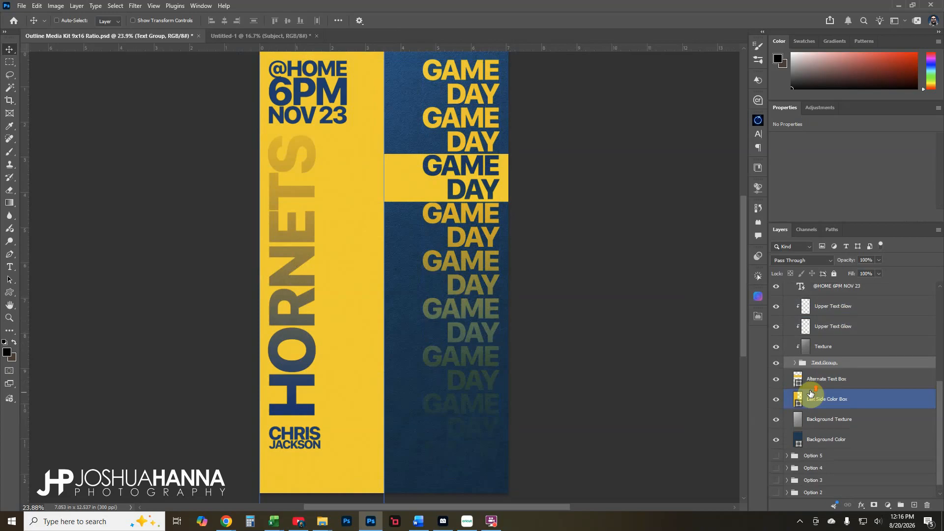
{"action": "scroll", "coordinate": [811, 391], "scroll_direction": "up", "scroll_amount": 3}
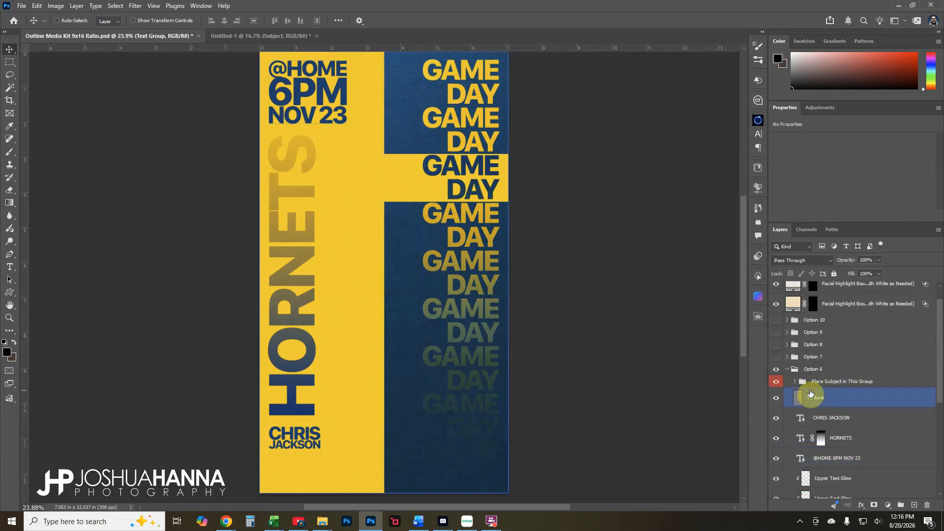
Hide the Option 6 design and show the expanded Option 7 group
{"action": "left_click", "coordinate": [787, 374]}
{"action": "left_click", "coordinate": [775, 389]}
{"action": "left_click", "coordinate": [776, 377]}
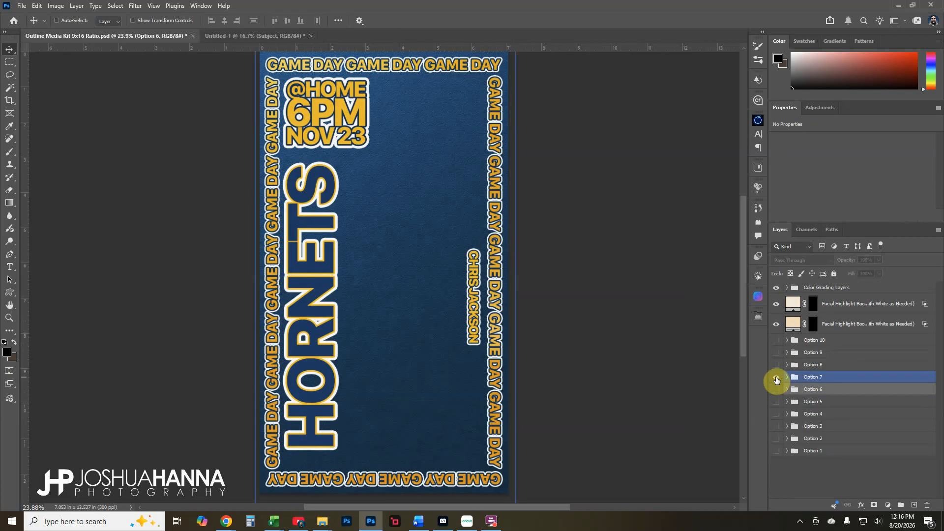
{"action": "left_click", "coordinate": [787, 377]}
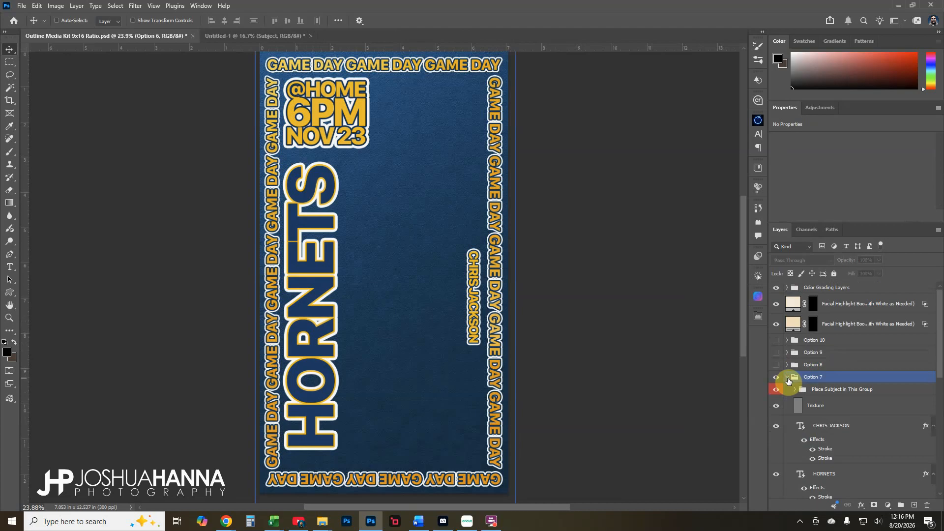
Expand Option 7's Text Group to reveal its GAME DAY text layers
{"action": "scroll", "coordinate": [789, 382], "scroll_direction": "down", "scroll_amount": 9}
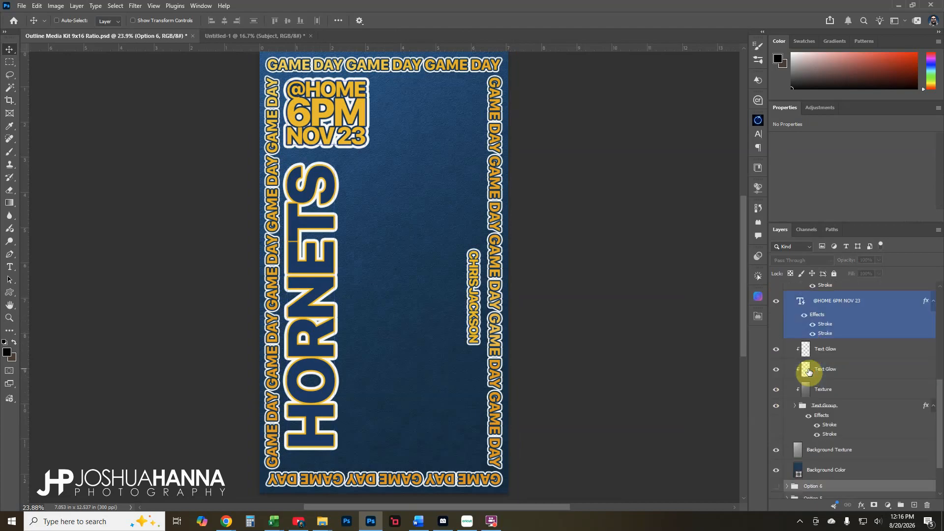
{"action": "scroll", "coordinate": [808, 384], "scroll_direction": "down", "scroll_amount": 1}
{"action": "left_click", "coordinate": [805, 400]}
{"action": "left_click", "coordinate": [795, 394]}
{"action": "scroll", "coordinate": [796, 388], "scroll_direction": "down", "scroll_amount": 7}
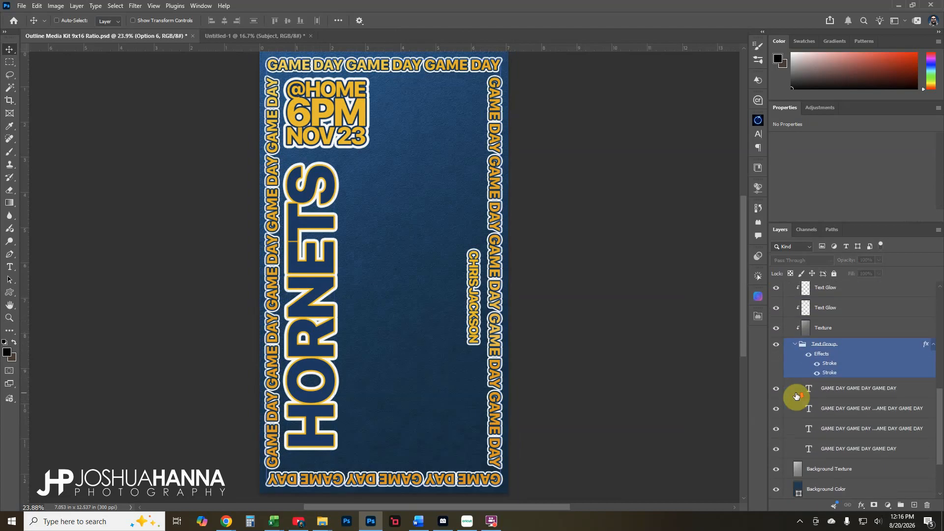
Toggle the left, right and top GAME DAY text layers to inspect them, then collapse the Text Group
{"action": "left_click", "coordinate": [782, 370]}
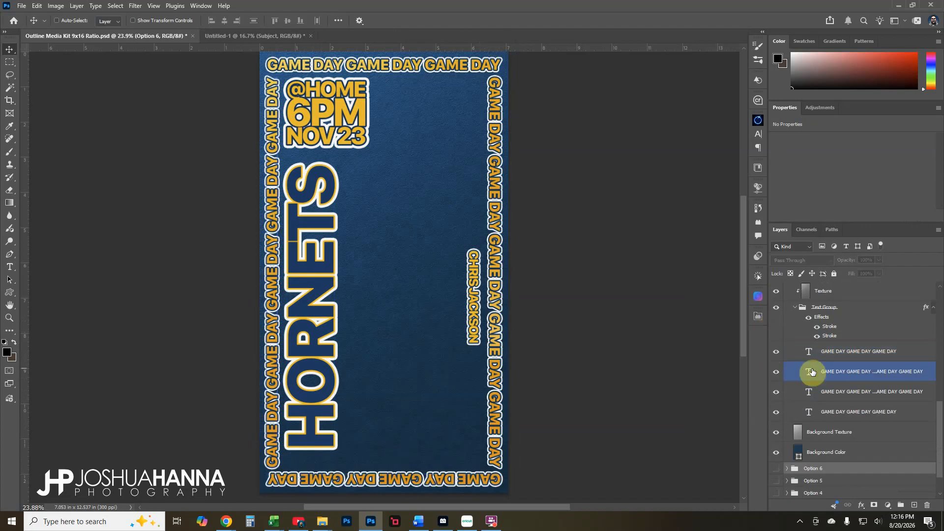
{"action": "left_click", "coordinate": [780, 360]}
{"action": "left_click", "coordinate": [777, 373]}
{"action": "left_click", "coordinate": [777, 373]}
{"action": "left_click", "coordinate": [777, 392]}
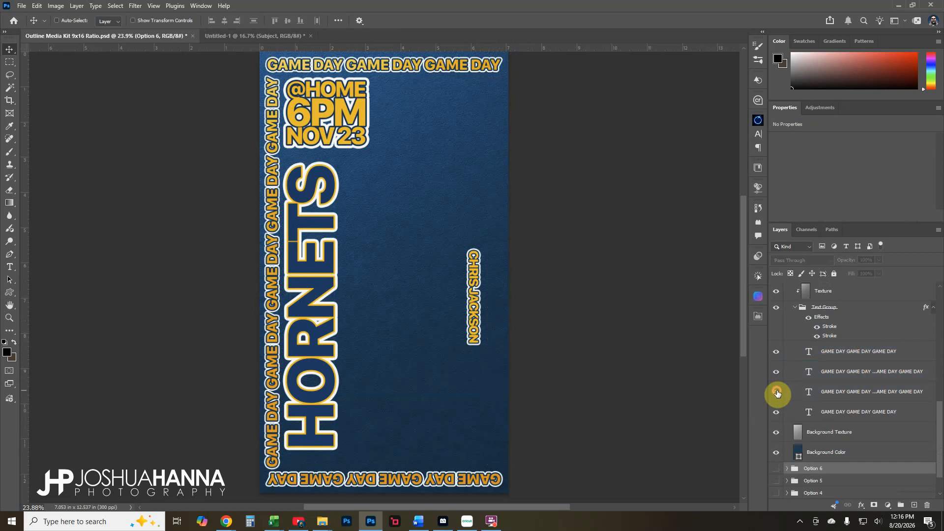
{"action": "left_click", "coordinate": [777, 391]}
{"action": "left_click", "coordinate": [776, 412]}
{"action": "left_click", "coordinate": [775, 412]}
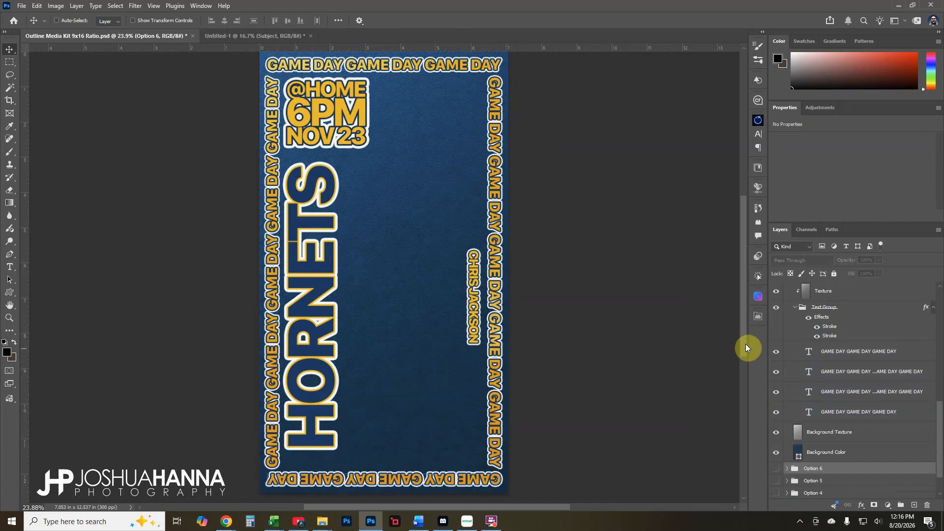
{"action": "left_click", "coordinate": [796, 308]}
{"action": "scroll", "coordinate": [799, 365], "scroll_direction": "up", "scroll_amount": 7}
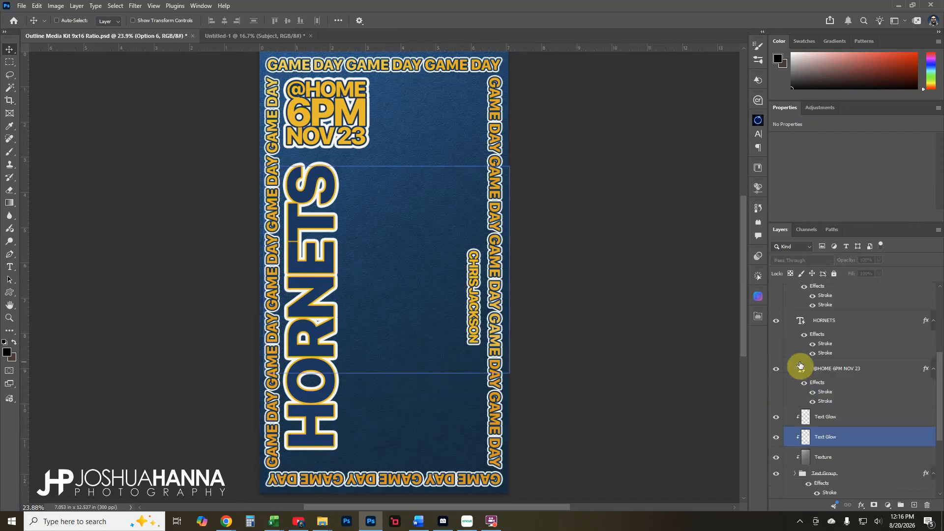
Hide the Option 7 design and show the expanded Option 8 group
{"action": "left_click", "coordinate": [787, 371]}
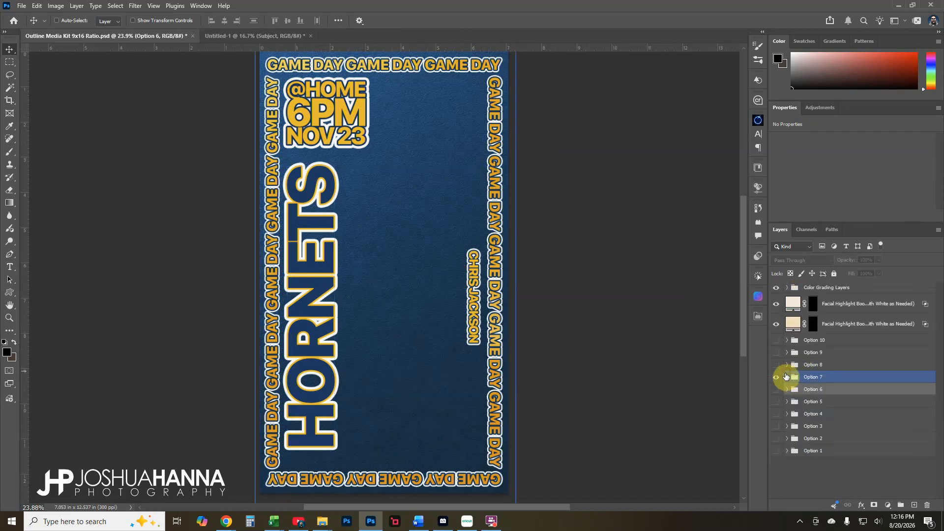
{"action": "left_click", "coordinate": [776, 374]}
{"action": "left_click", "coordinate": [776, 365]}
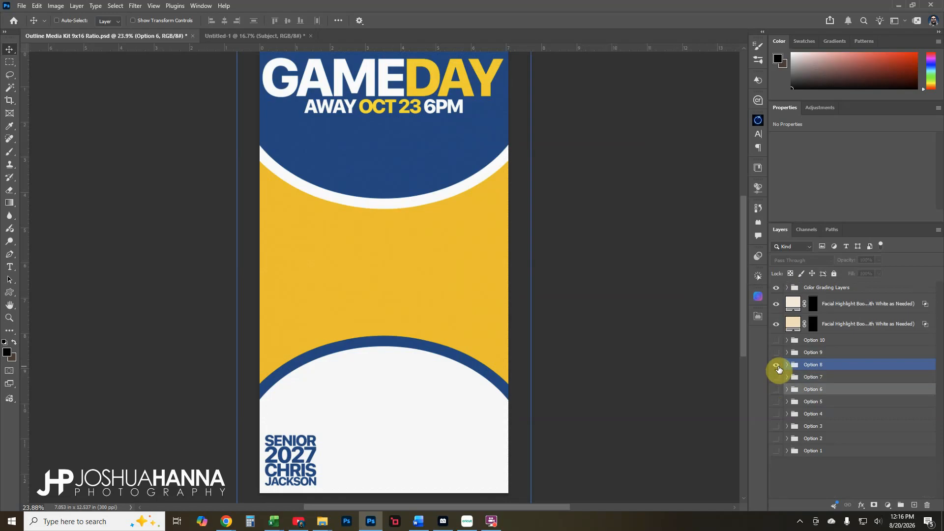
{"action": "left_click", "coordinate": [787, 369]}
Toggle Option 8's upper and lower blue ellipse layers to check them
{"action": "scroll", "coordinate": [787, 368], "scroll_direction": "down", "scroll_amount": 5}
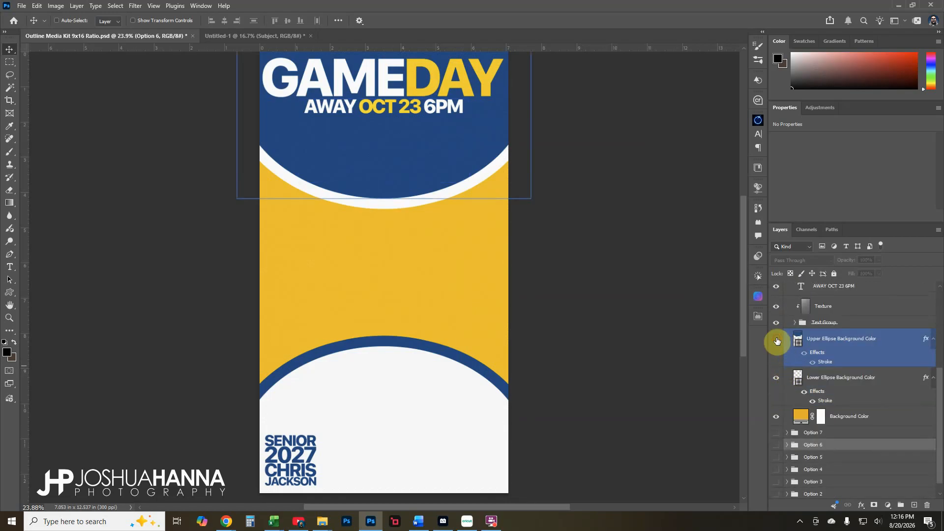
{"action": "left_click", "coordinate": [776, 339]}
{"action": "left_click", "coordinate": [776, 339]}
{"action": "left_click", "coordinate": [775, 378]}
{"action": "left_click", "coordinate": [775, 378]}
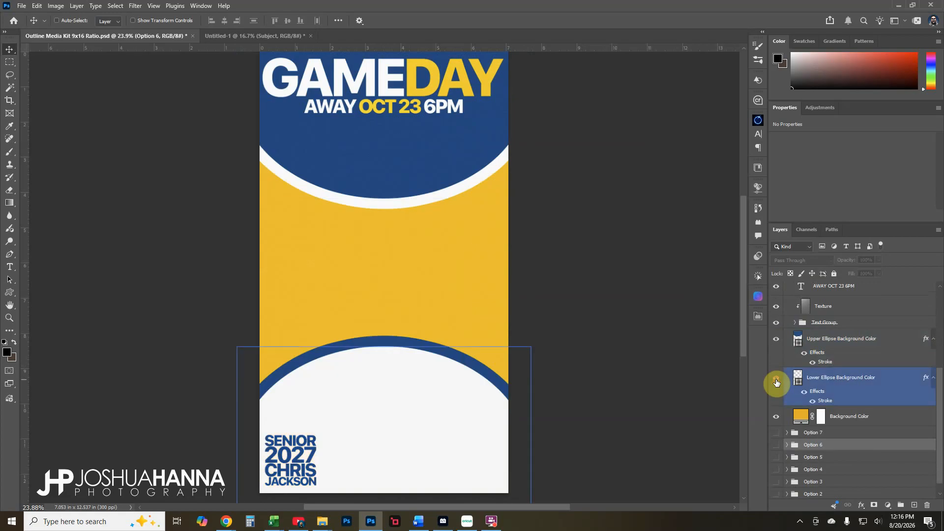
{"action": "scroll", "coordinate": [807, 393], "scroll_direction": "up", "scroll_amount": 1}
{"action": "left_click", "coordinate": [806, 402]}
{"action": "scroll", "coordinate": [796, 401], "scroll_direction": "up", "scroll_amount": 5}
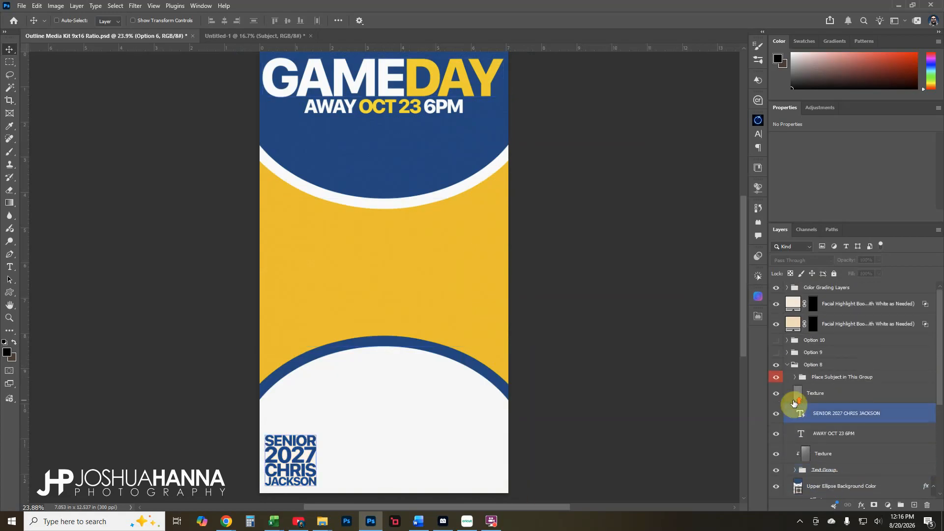
Collapse and hide Option 8, then show the gold Option 9 design with navy stripes
{"action": "left_click", "coordinate": [787, 365]}
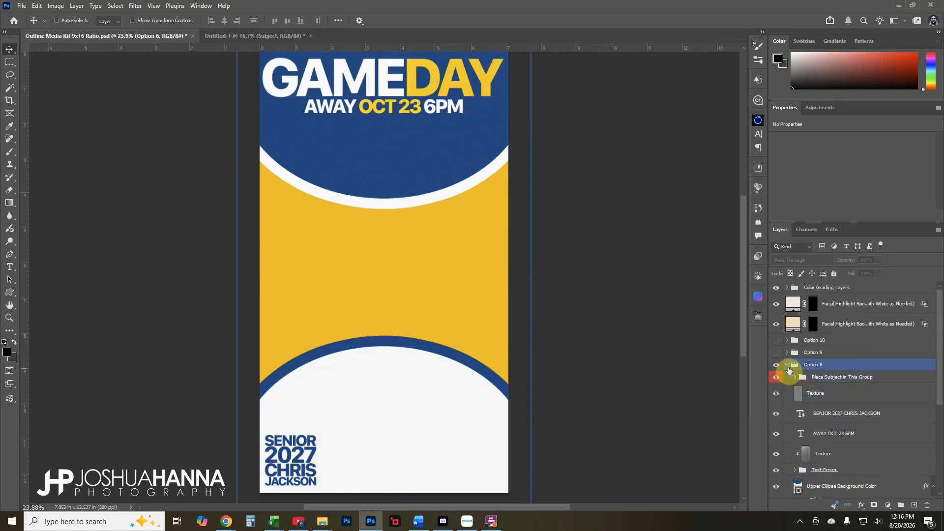
{"action": "left_click", "coordinate": [777, 365]}
{"action": "left_click", "coordinate": [775, 353]}
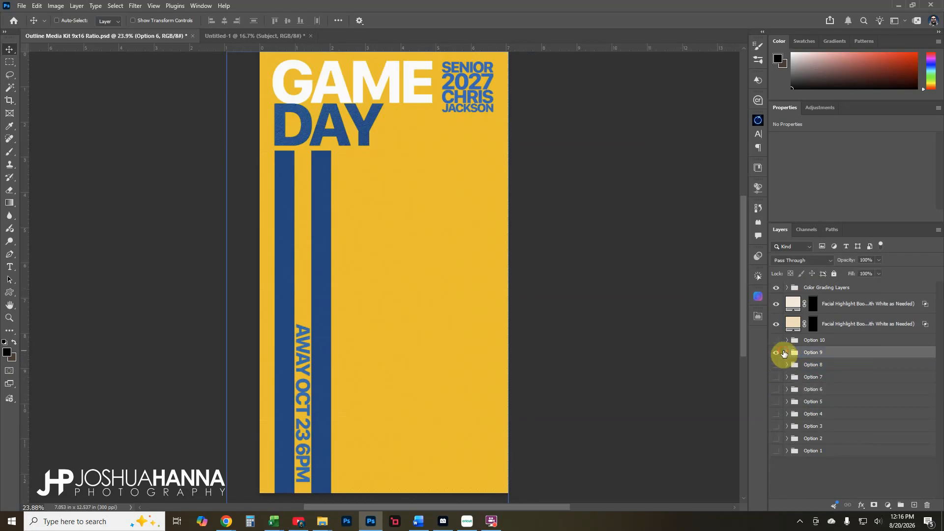
Peek inside Option 9, then hide it and show the gold Option 10 HORNET FOOTBALL design
{"action": "left_click", "coordinate": [787, 353]}
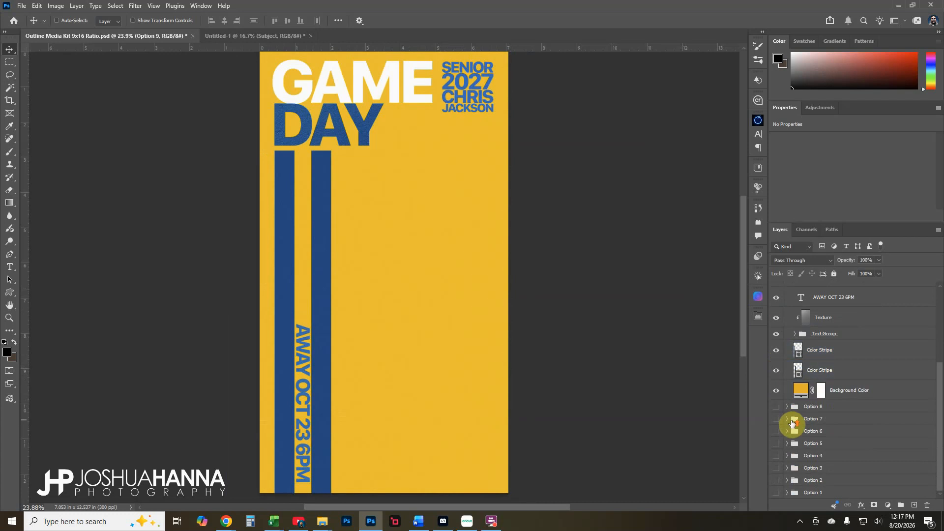
{"action": "scroll", "coordinate": [791, 423], "scroll_direction": "up", "scroll_amount": 3}
{"action": "left_click", "coordinate": [787, 352]}
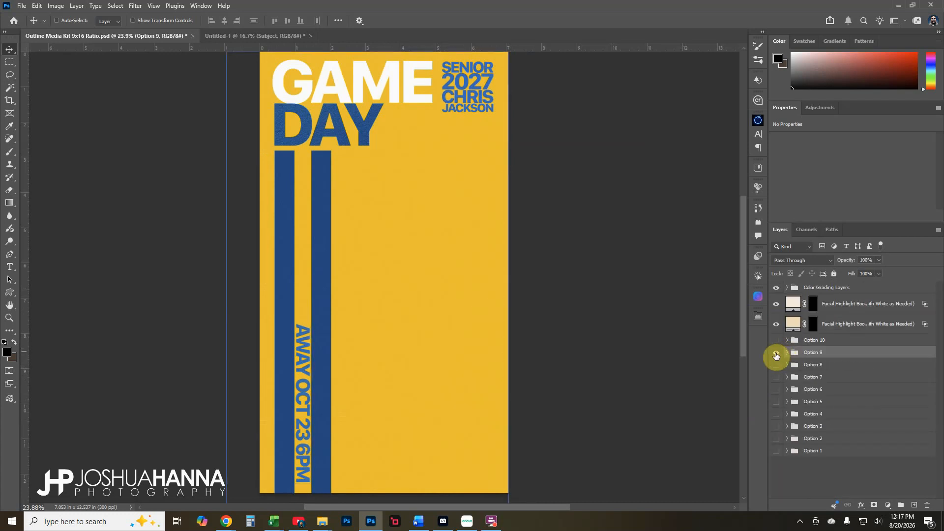
{"action": "left_click", "coordinate": [776, 349]}
{"action": "left_click", "coordinate": [775, 343]}
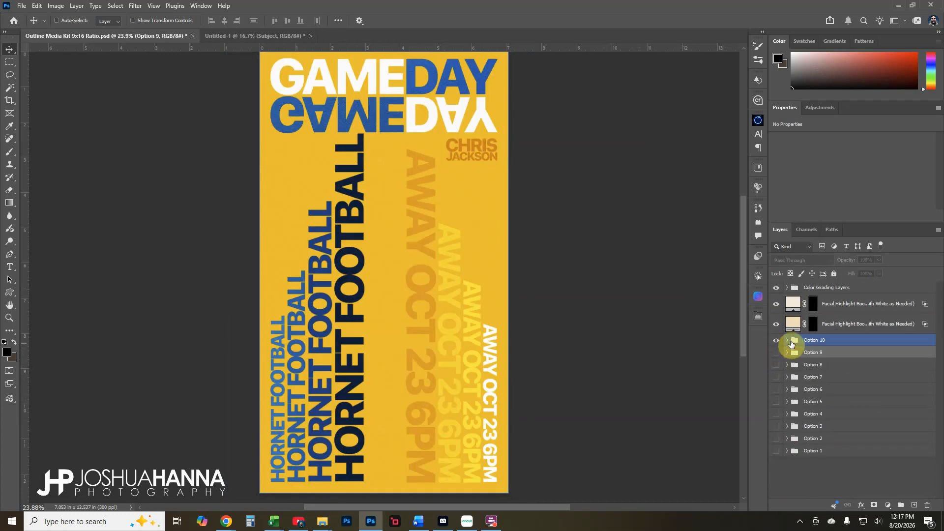
{"action": "left_click", "coordinate": [786, 340]}
{"action": "scroll", "coordinate": [787, 341], "scroll_direction": "down", "scroll_amount": 1}
{"action": "left_click", "coordinate": [781, 352]}
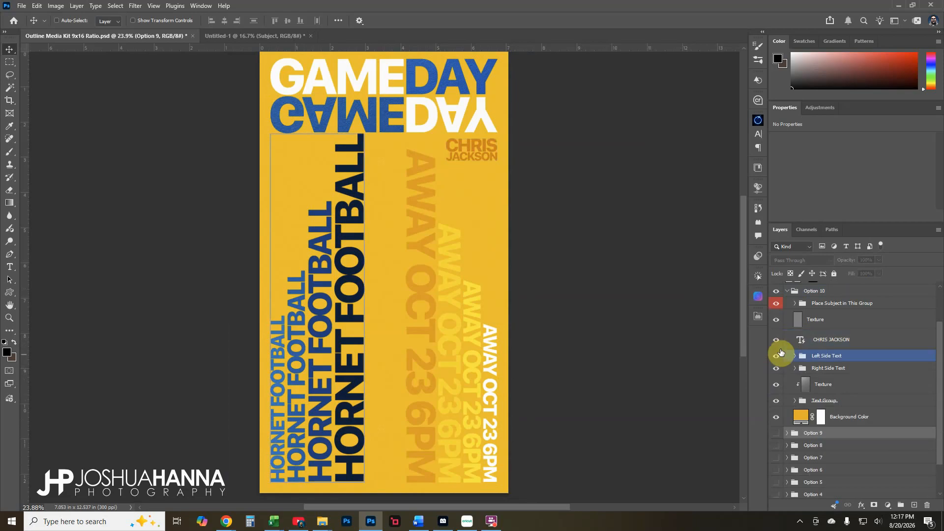
{"action": "left_click", "coordinate": [775, 355]}
{"action": "left_click", "coordinate": [776, 355]}
{"action": "left_click", "coordinate": [776, 368]}
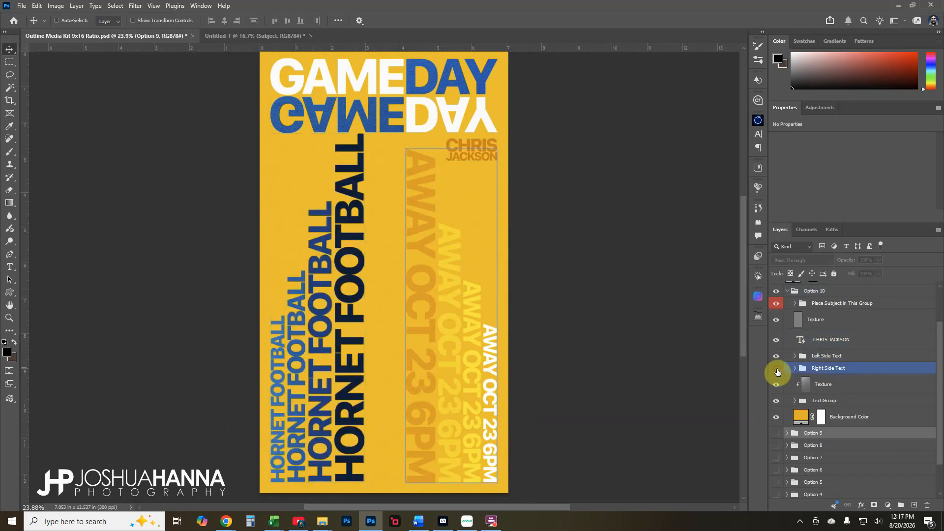
{"action": "left_click", "coordinate": [776, 369]}
{"action": "left_click", "coordinate": [777, 369]}
{"action": "left_click", "coordinate": [794, 367]}
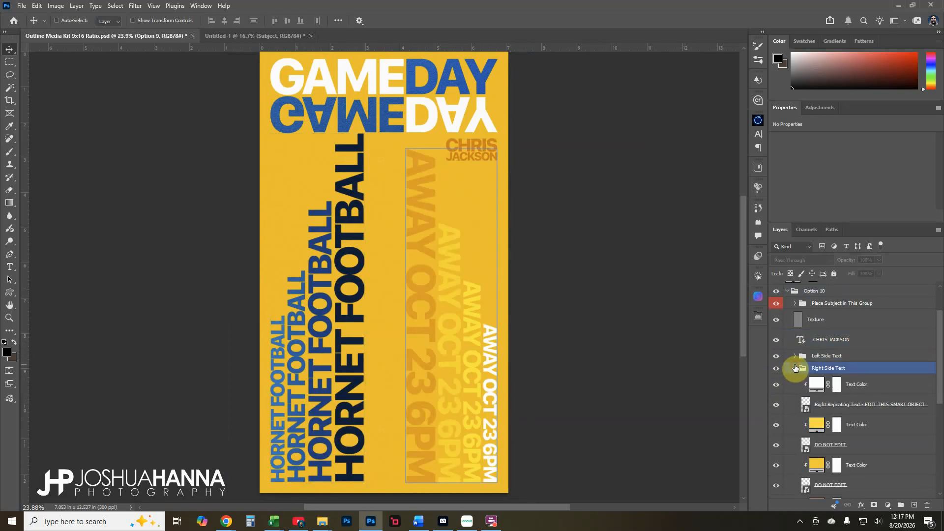
{"action": "scroll", "coordinate": [795, 367], "scroll_direction": "down", "scroll_amount": 1}
{"action": "left_click", "coordinate": [795, 367]}
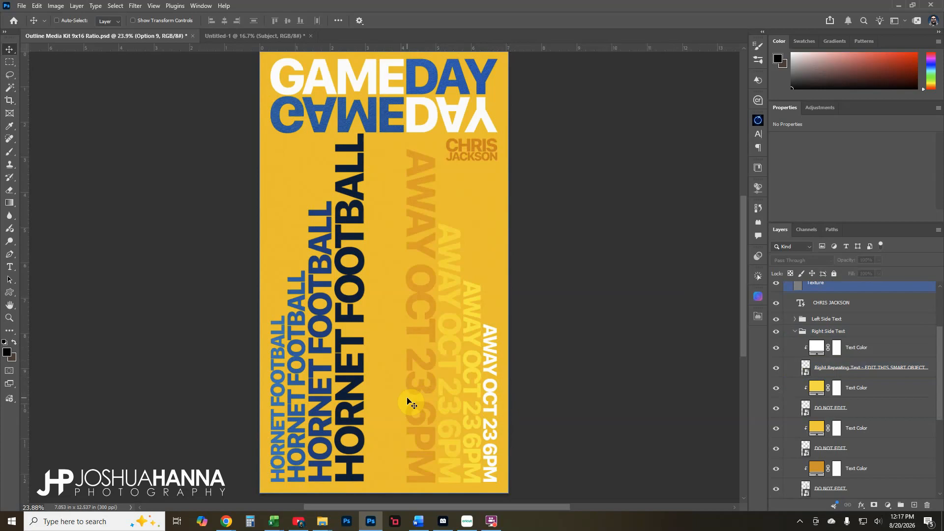
{"action": "left_click", "coordinate": [804, 396]}
{"action": "left_click", "coordinate": [788, 363]}
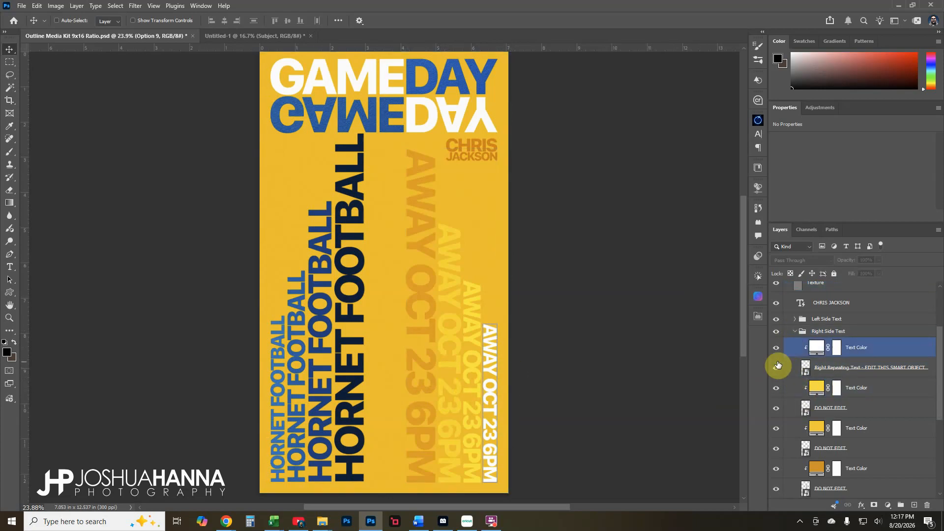
{"action": "left_click", "coordinate": [776, 368]}
{"action": "left_click", "coordinate": [776, 367]}
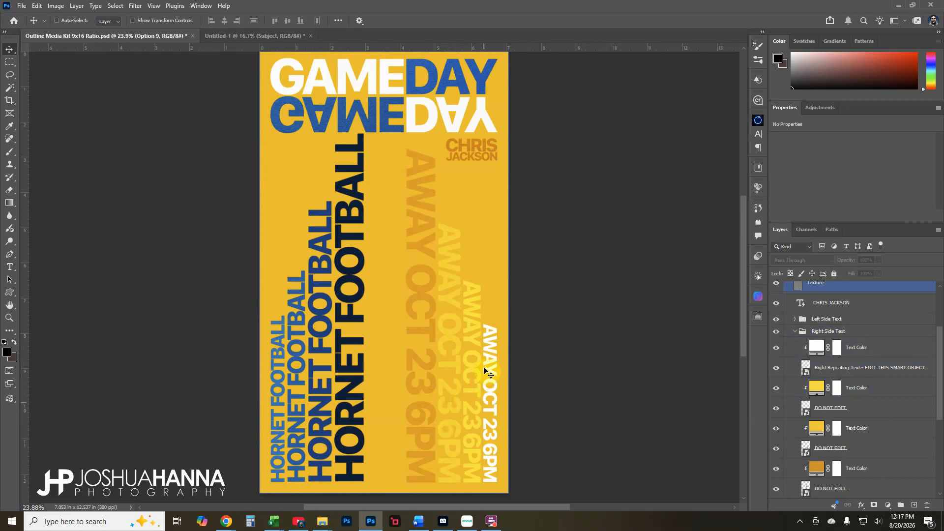
{"action": "left_click", "coordinate": [805, 374]}
In the Right Repeating Text smart object, change AWAY OCT 23 6PM to HOME OCT 15 6PM
{"action": "double_click", "coordinate": [805, 376]}
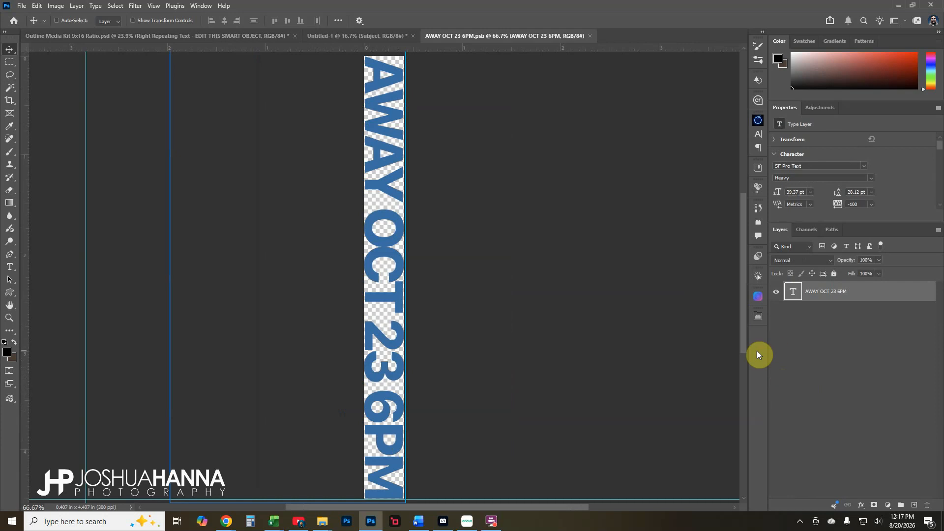
{"action": "double_click", "coordinate": [794, 293]}
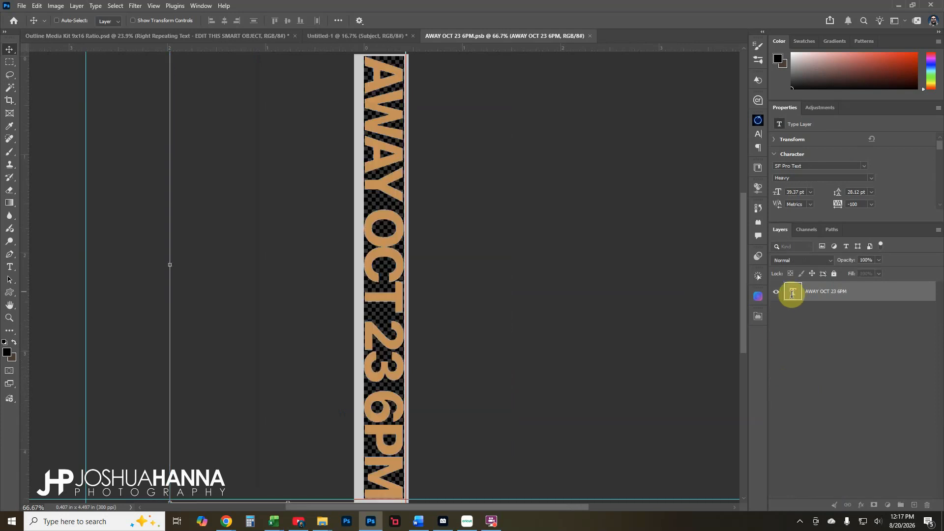
{"action": "key", "text": "Right"}
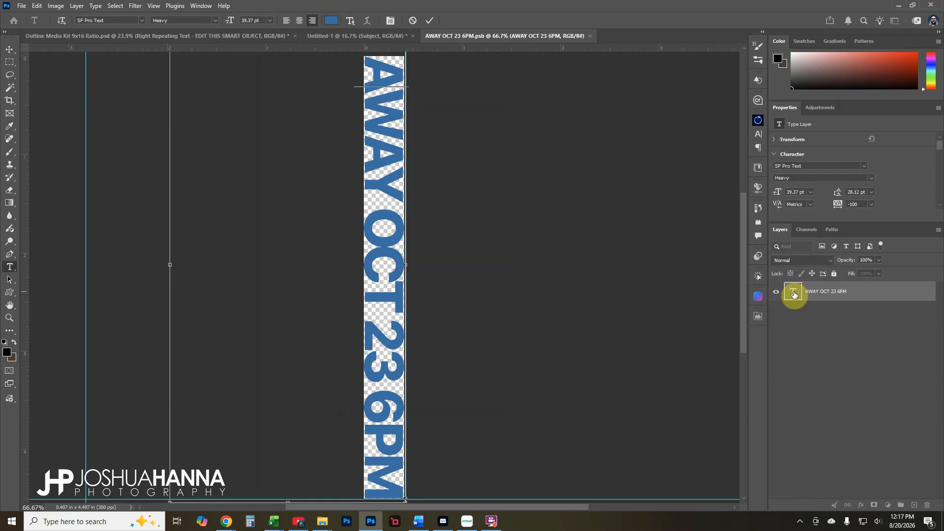
{"action": "key", "text": "Delete"}
{"action": "key", "text": "Delete"}
{"action": "key", "text": "Delete"}
{"action": "type", "text": "HOME"}
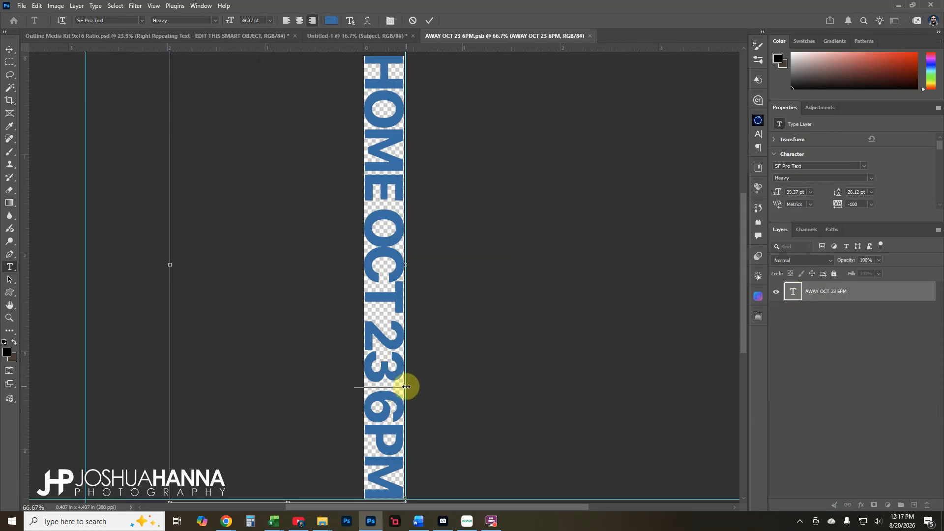
{"action": "key", "text": "BackSpace"}
{"action": "key", "text": "BackSpace"}
{"action": "key", "text": "BackSpace"}
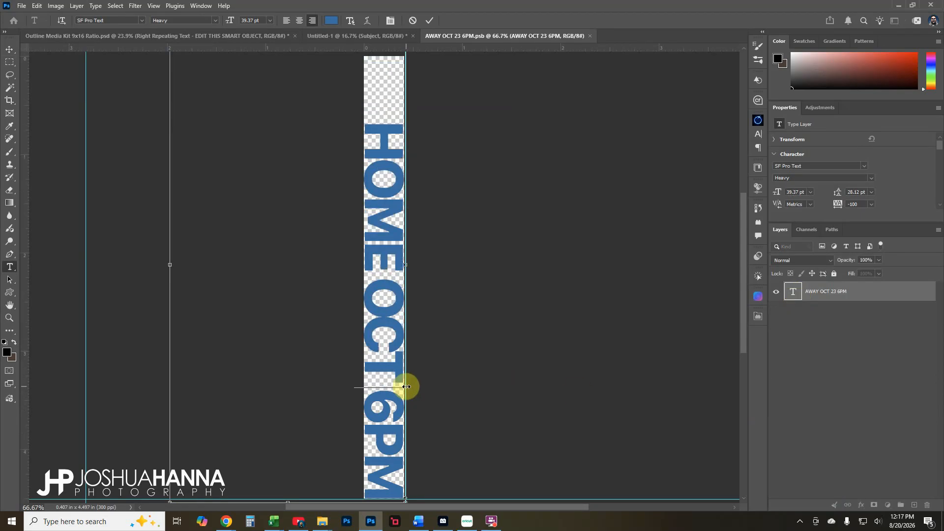
{"action": "type", "text": "15"}
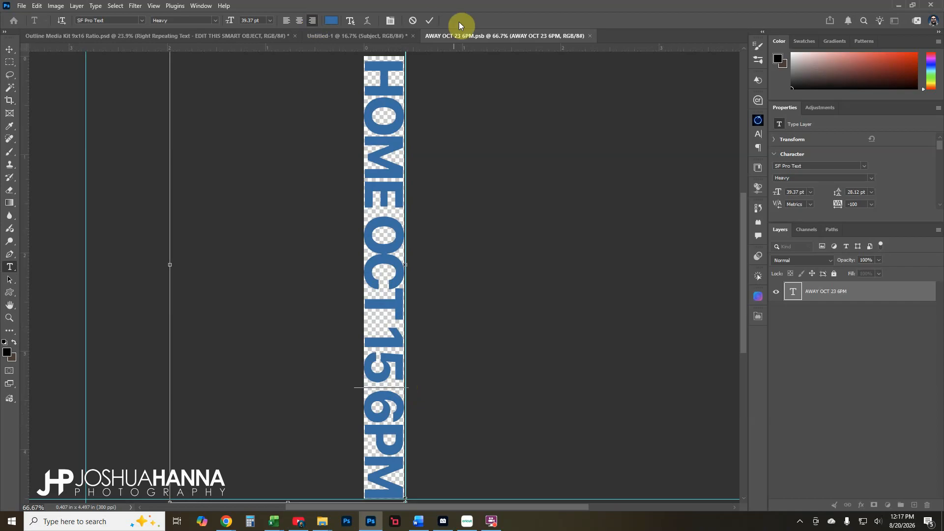
{"action": "left_click", "coordinate": [431, 20]}
Close the edited smart object document, saving the changes
{"action": "key", "text": "v"}
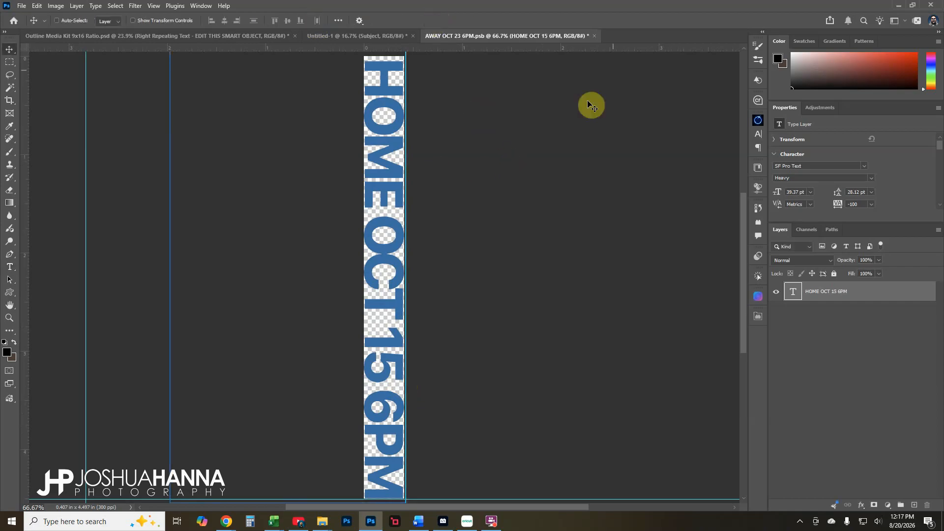
{"action": "left_click", "coordinate": [595, 36]}
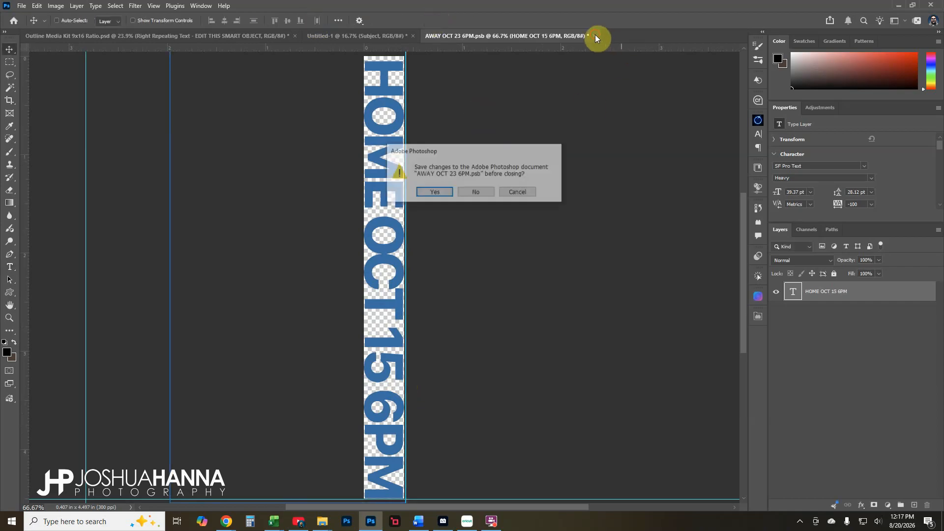
{"action": "left_click", "coordinate": [441, 194]}
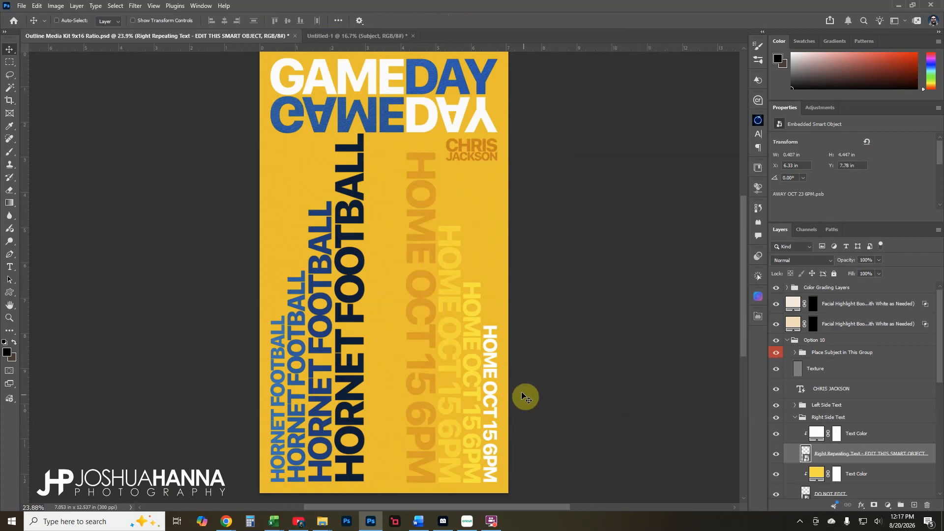
Check the Texture and Right Repeating Text layers, then collapse the Right Side Text group
{"action": "left_click", "coordinate": [487, 314], "text": "ctrl"}
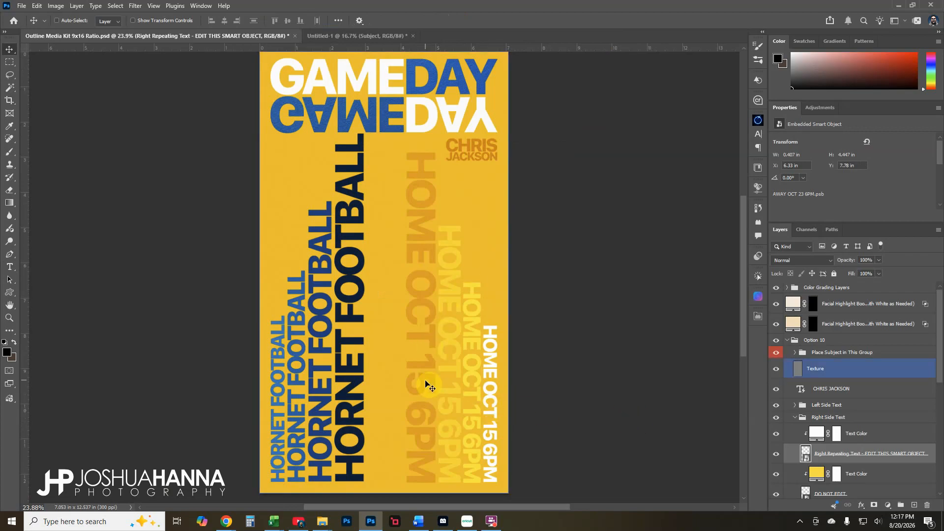
{"action": "left_click", "coordinate": [880, 433]}
{"action": "scroll", "coordinate": [807, 429], "scroll_direction": "down", "scroll_amount": 2}
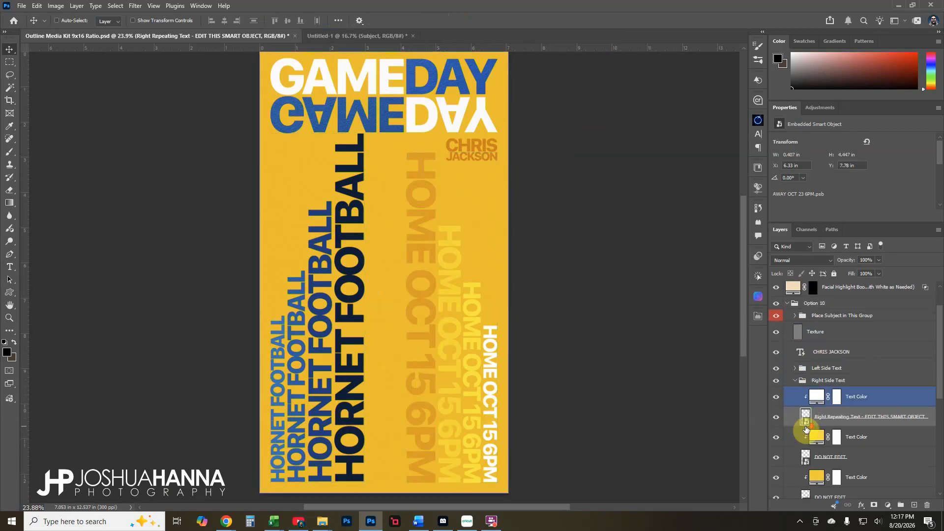
{"action": "left_click", "coordinate": [806, 426]}
{"action": "scroll", "coordinate": [799, 426], "scroll_direction": "up", "scroll_amount": 1}
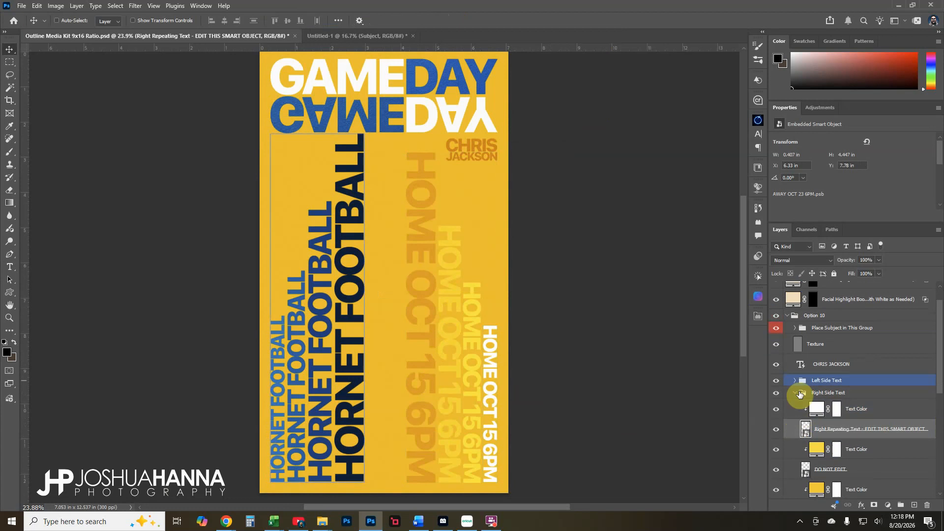
{"action": "left_click", "coordinate": [798, 393]}
{"action": "left_click", "coordinate": [795, 393]}
Expand the Text Group and toggle Alternate Text Color to see DAY turn white
{"action": "scroll", "coordinate": [794, 393], "scroll_direction": "down", "scroll_amount": 4}
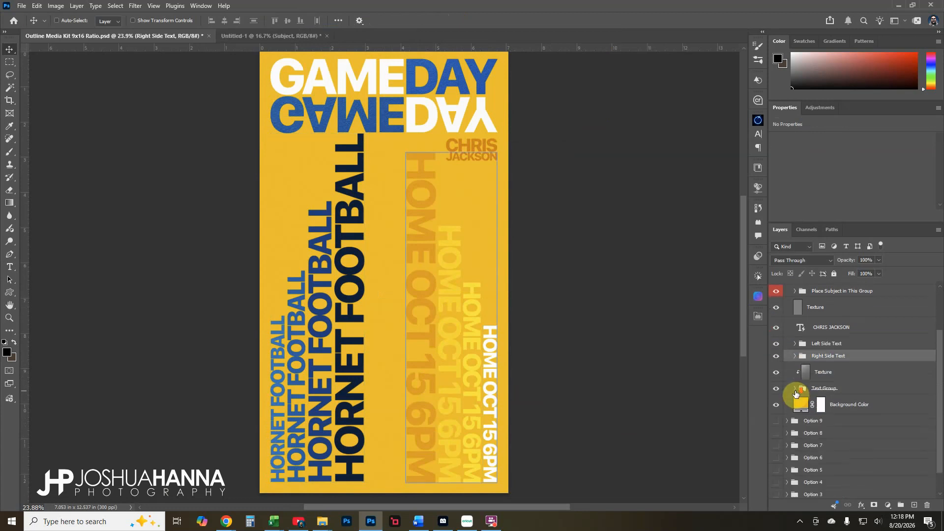
{"action": "left_click", "coordinate": [795, 377]}
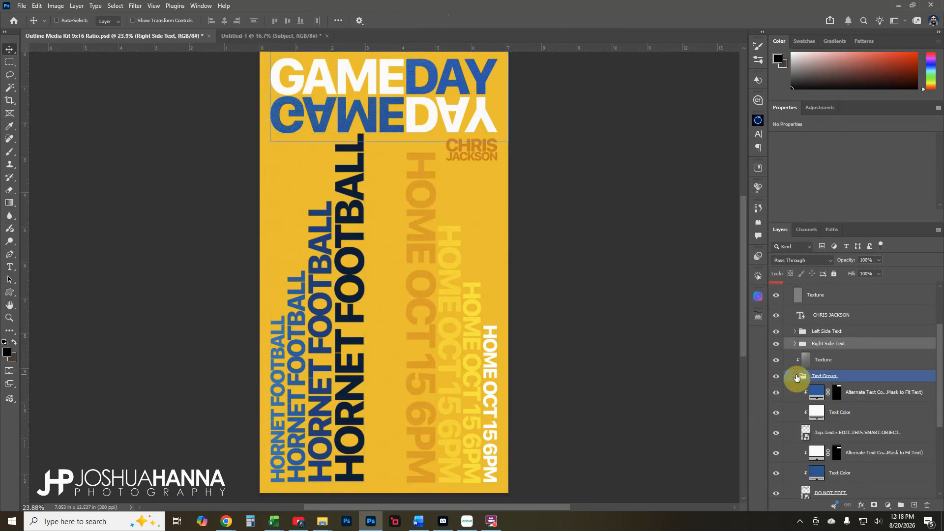
{"action": "scroll", "coordinate": [797, 377], "scroll_direction": "down", "scroll_amount": 2}
{"action": "left_click", "coordinate": [796, 371]}
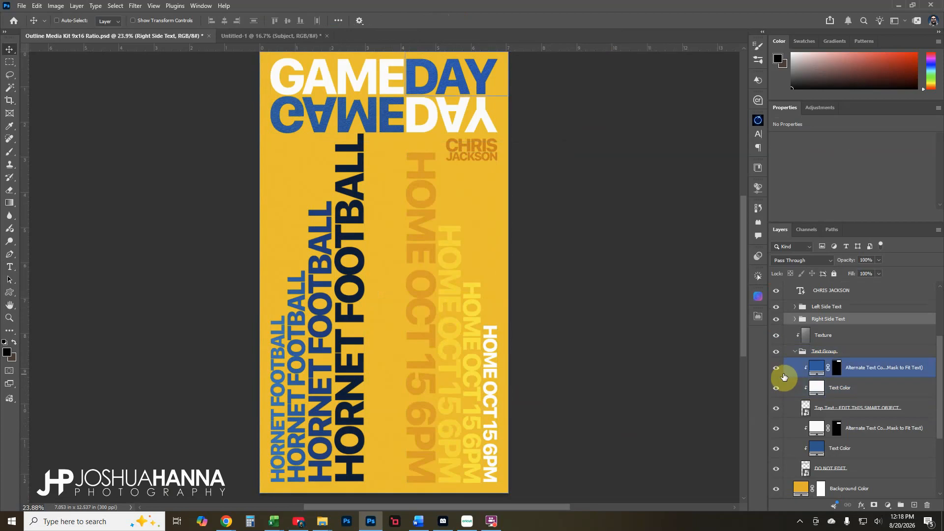
{"action": "left_click", "coordinate": [779, 371]}
{"action": "left_click", "coordinate": [777, 371]}
{"action": "left_click", "coordinate": [800, 393]}
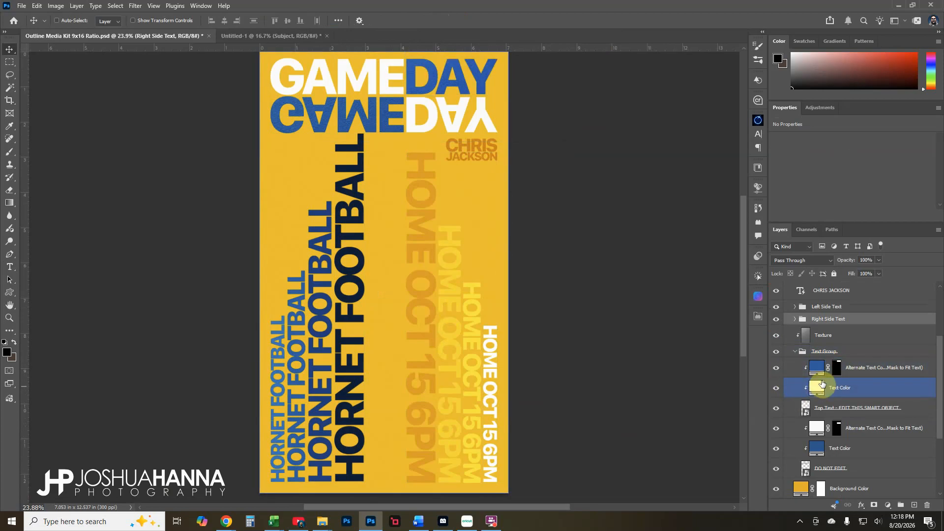
Toggle the top GAMEDAY line and the reflected DO NOT EDIT GAMEDAY to check them
{"action": "left_click", "coordinate": [826, 406]}
{"action": "scroll", "coordinate": [777, 393], "scroll_direction": "down", "scroll_amount": 3}
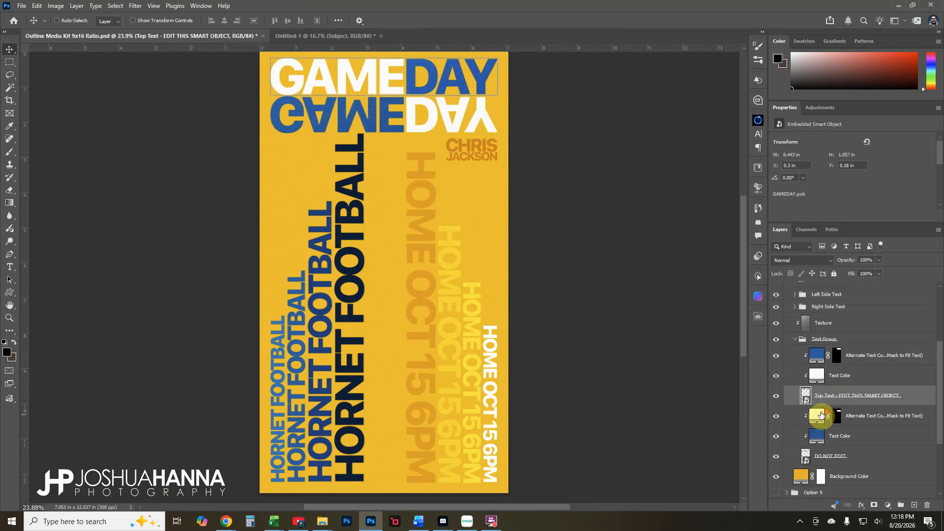
{"action": "left_click", "coordinate": [776, 372]}
{"action": "left_click", "coordinate": [777, 372]}
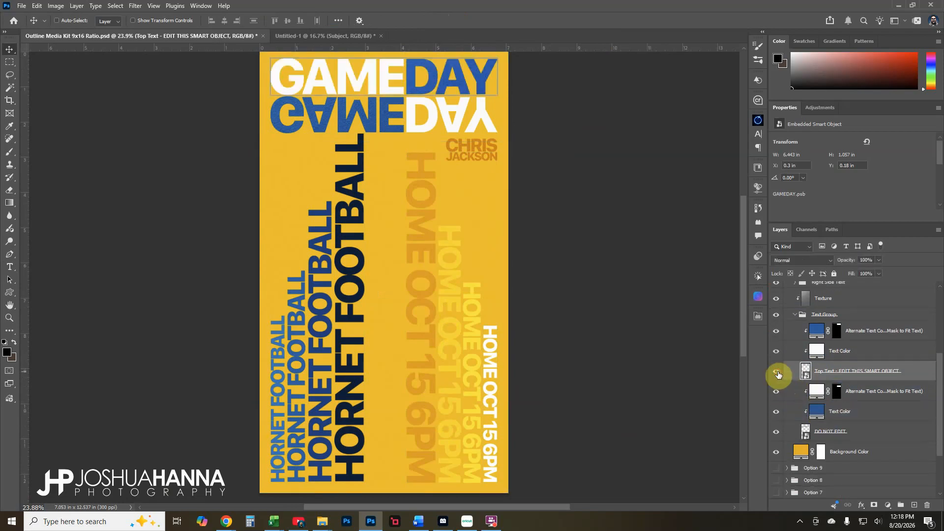
{"action": "left_click", "coordinate": [822, 432]}
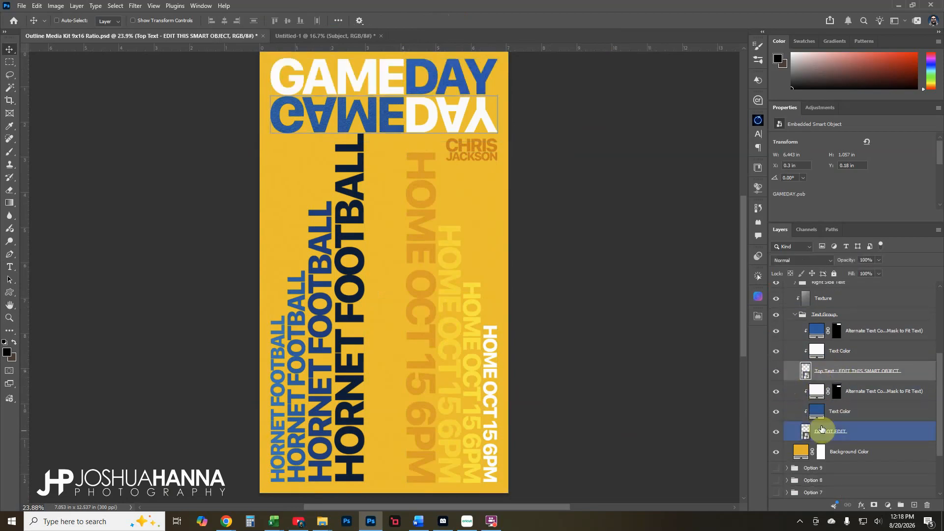
{"action": "left_click", "coordinate": [777, 432]}
{"action": "left_click", "coordinate": [776, 432]}
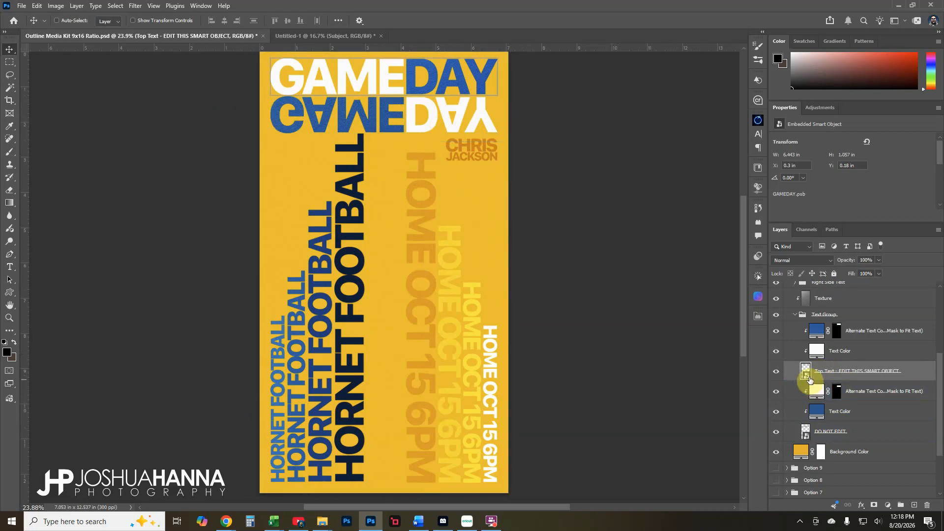
Compare Text Color and Alternate Text Color on and off, leaving GAME white and DAY blue
{"action": "left_click", "coordinate": [813, 353]}
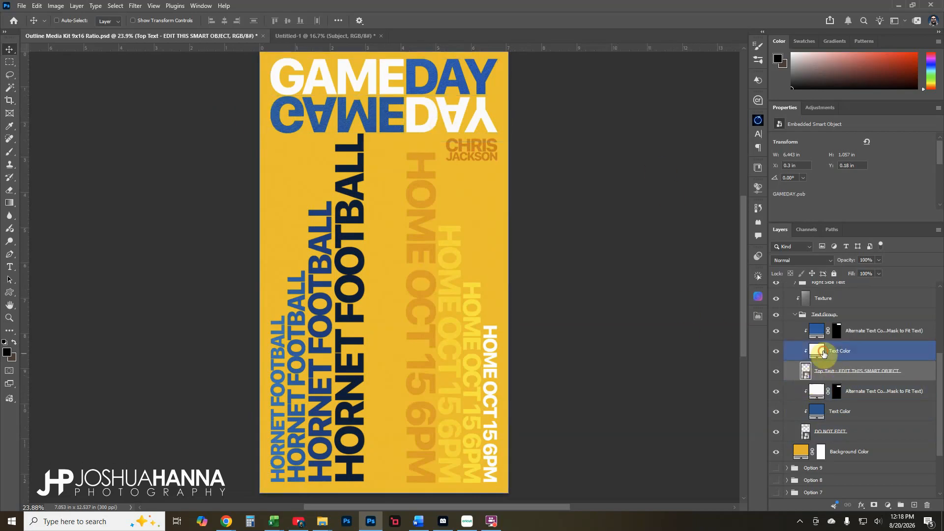
{"action": "left_click", "coordinate": [775, 351]}
{"action": "left_click", "coordinate": [775, 351]}
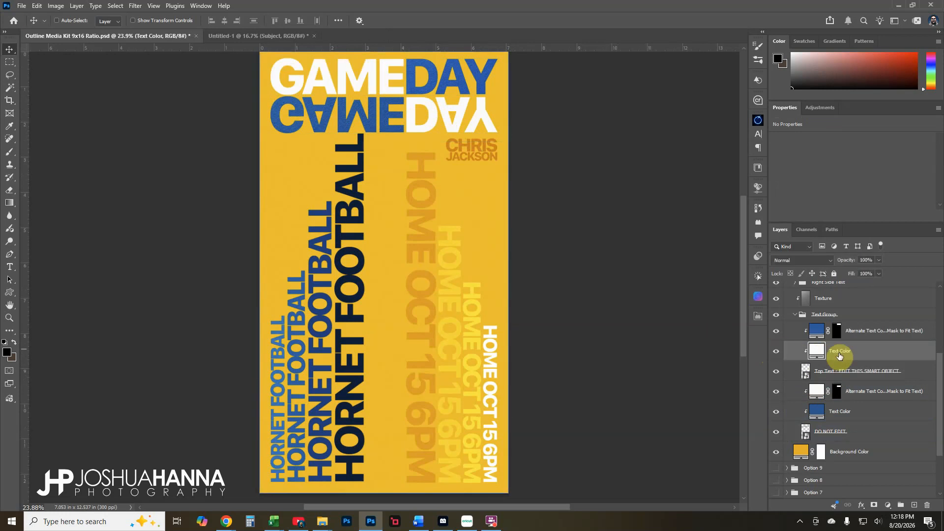
{"action": "left_click", "coordinate": [777, 331]}
{"action": "left_click", "coordinate": [777, 334]}
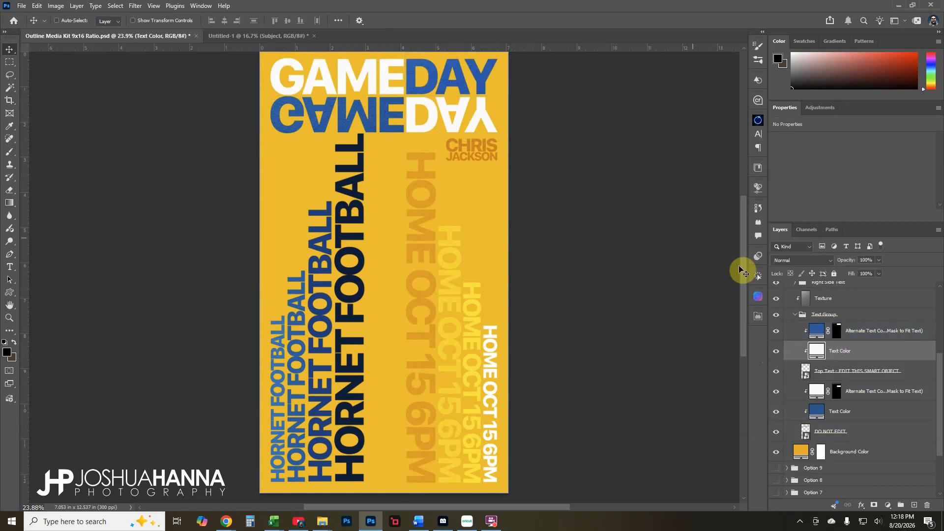
{"action": "left_click", "coordinate": [774, 333]}
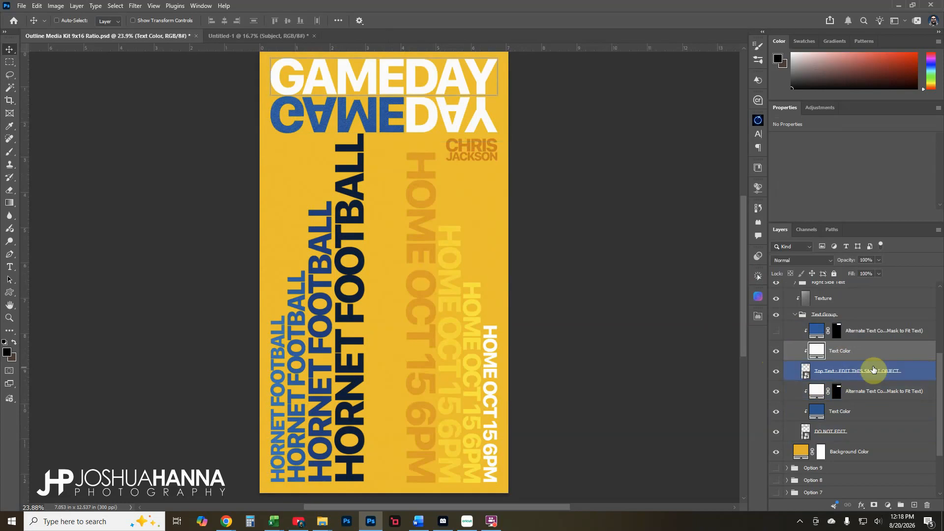
{"action": "left_click", "coordinate": [776, 352]}
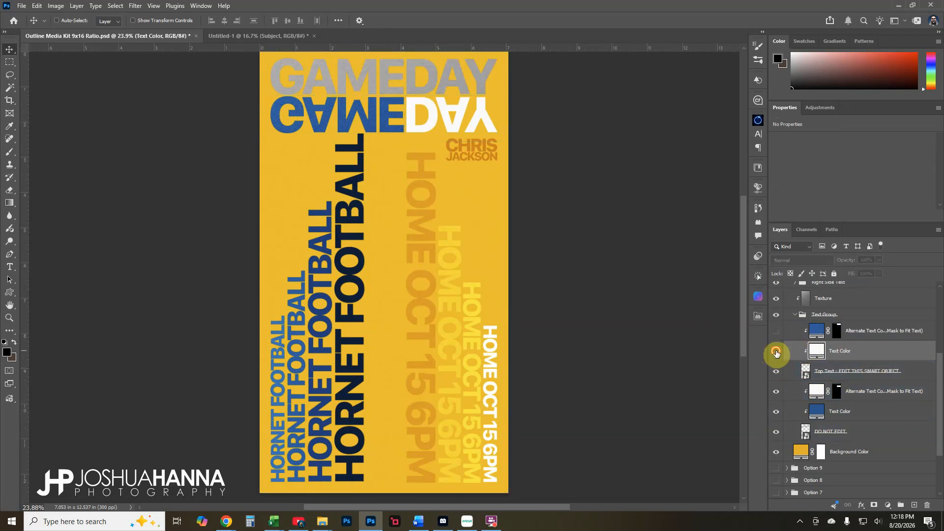
{"action": "left_click", "coordinate": [776, 352]}
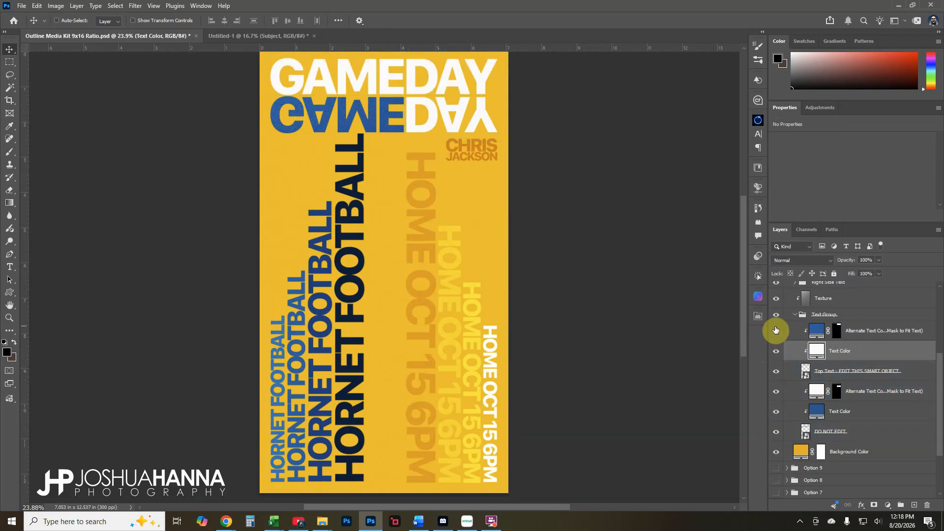
{"action": "left_click", "coordinate": [775, 331]}
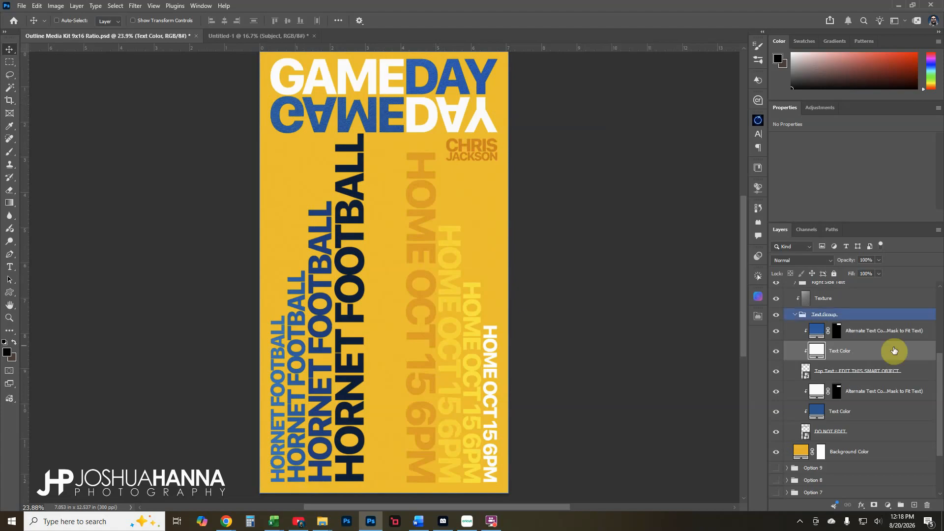
Select the Alternate Text Color mask, then collapse Option 10's Text Group folder
{"action": "left_click", "coordinate": [837, 331]}
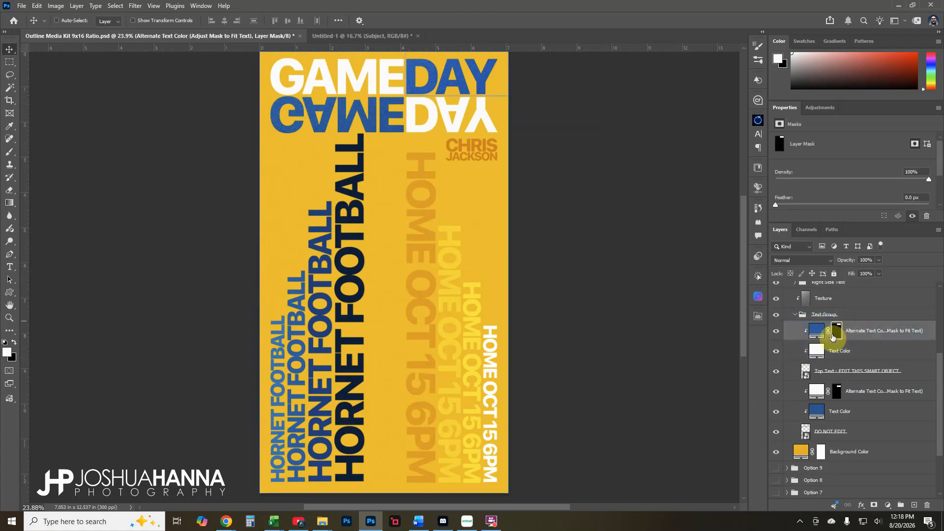
{"action": "left_click", "coordinate": [798, 318]}
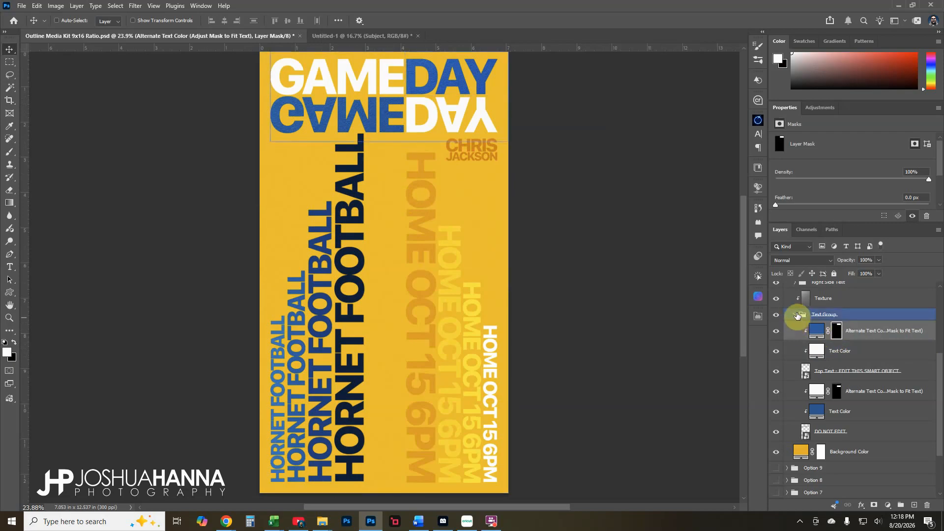
{"action": "left_click", "coordinate": [796, 315]}
Collapse the Option 10 group and select the Color Grading Layers group
{"action": "scroll", "coordinate": [791, 360], "scroll_direction": "up", "scroll_amount": 2}
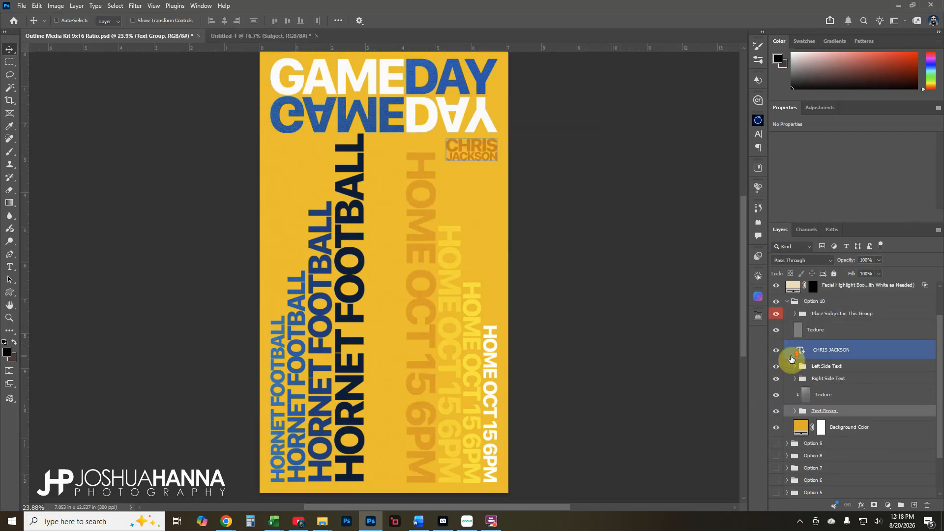
{"action": "left_click", "coordinate": [790, 341]}
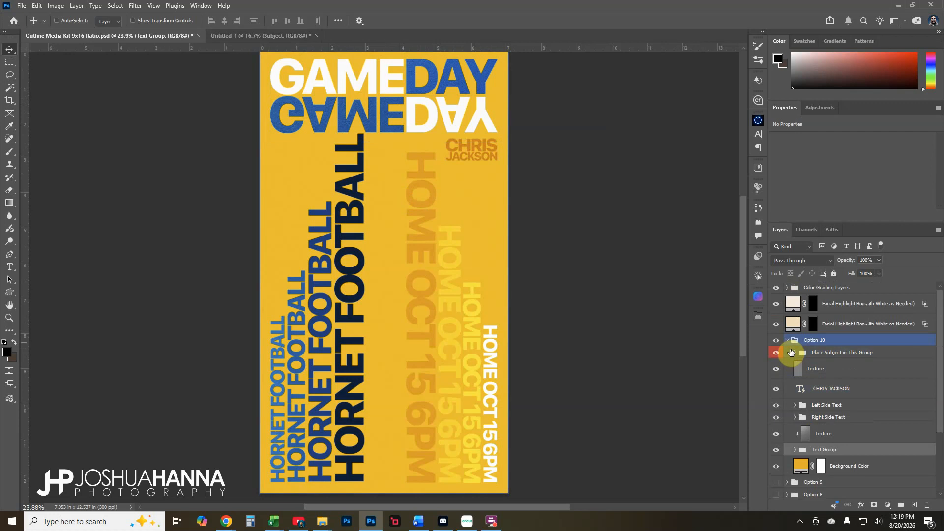
{"action": "left_click", "coordinate": [786, 339]}
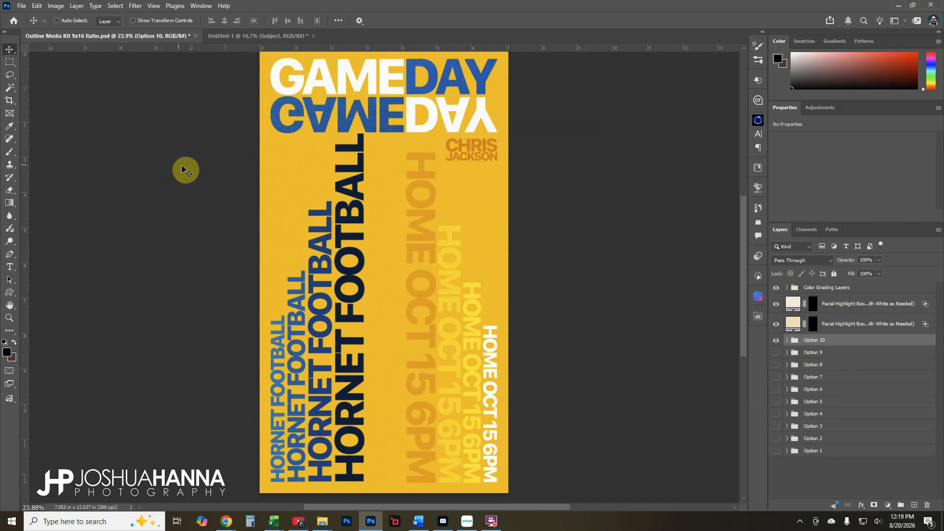
{"action": "left_click", "coordinate": [802, 288]}
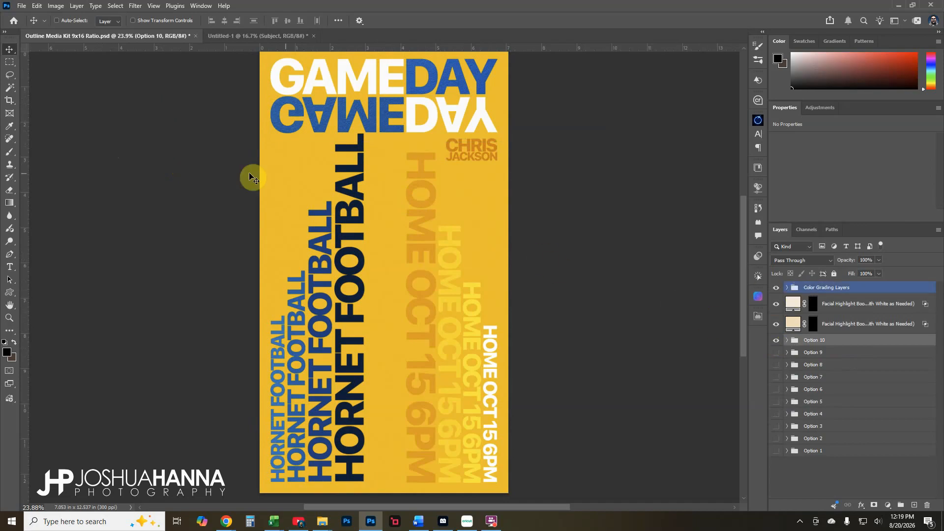
{"action": "left_click", "coordinate": [857, 288]}
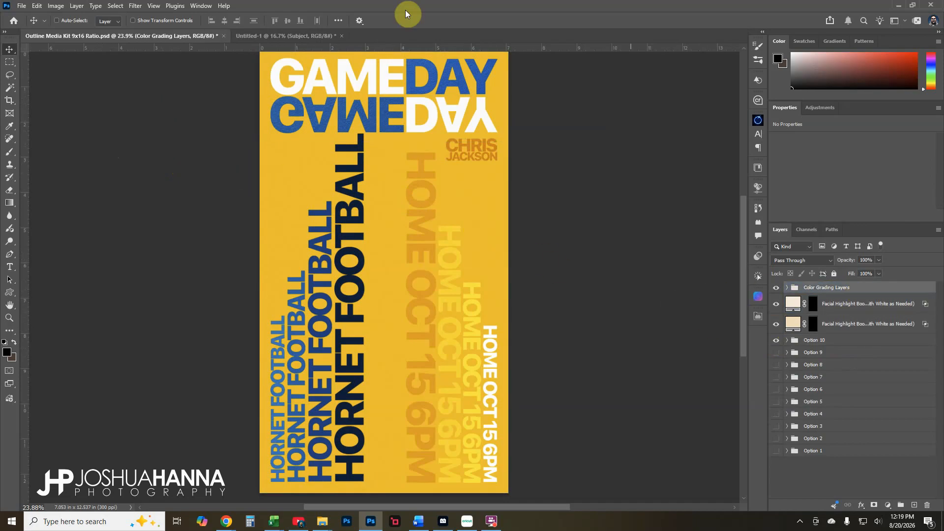
Drag the Subject player cut-out from Untitled-1 into the Game Day poster document
{"action": "left_click", "coordinate": [294, 38]}
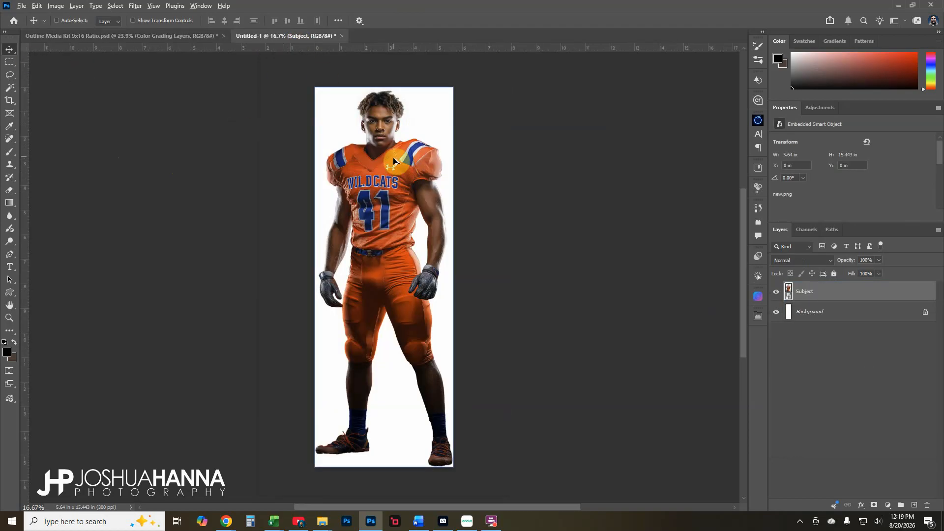
{"action": "left_click_drag", "start_coordinate": [397, 159], "coordinate": [400, 267]}
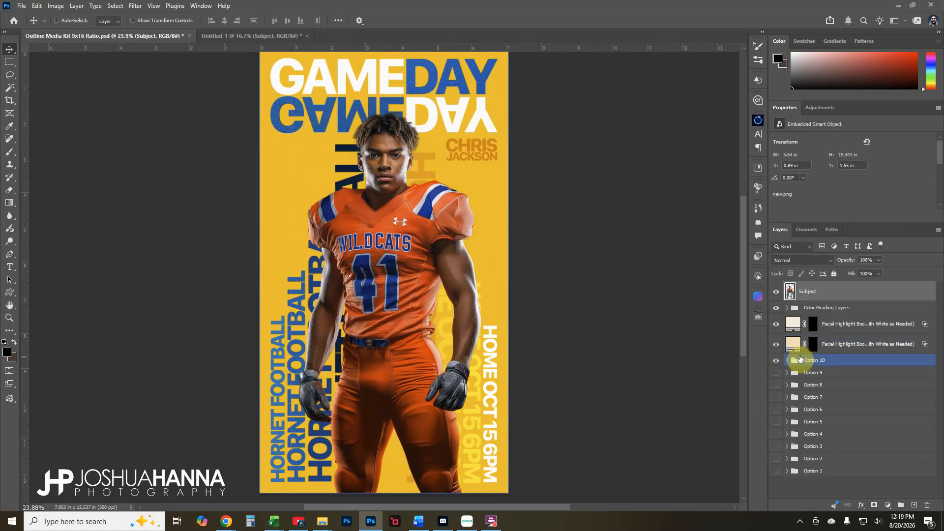
Hide Option 10 and preview the player over Options 1 through 4 in turn
{"action": "left_click", "coordinate": [775, 361]}
{"action": "left_click", "coordinate": [776, 471]}
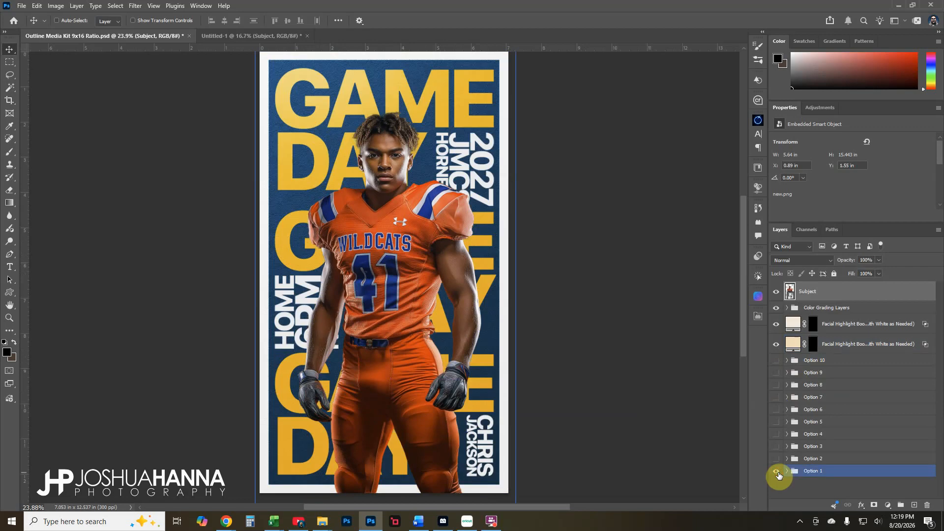
{"action": "left_click", "coordinate": [777, 472]}
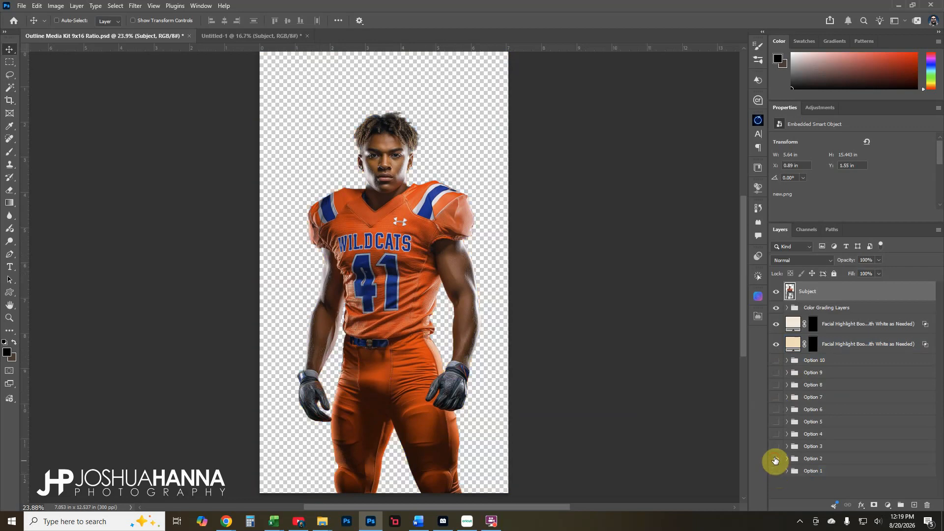
{"action": "left_click", "coordinate": [776, 458]}
{"action": "left_click", "coordinate": [776, 459]}
{"action": "left_click", "coordinate": [776, 447]}
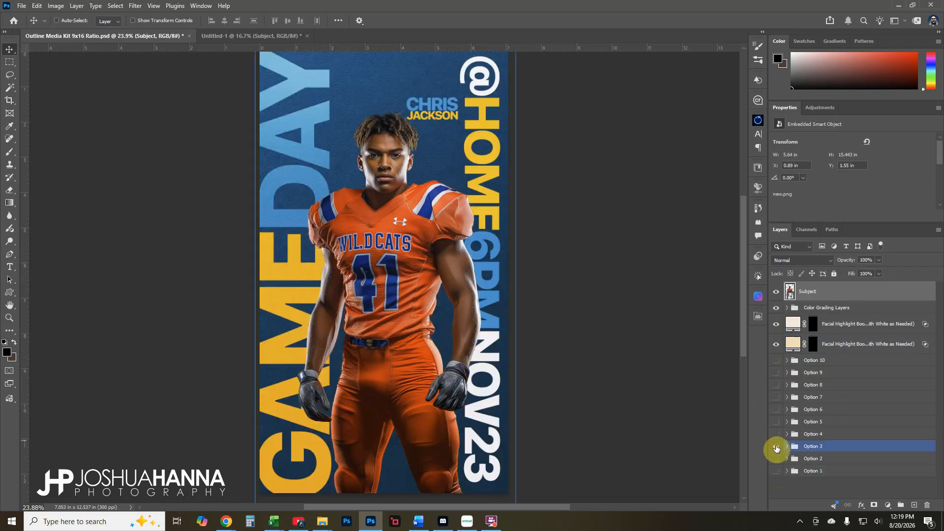
{"action": "left_click", "coordinate": [776, 445]}
{"action": "left_click", "coordinate": [777, 434]}
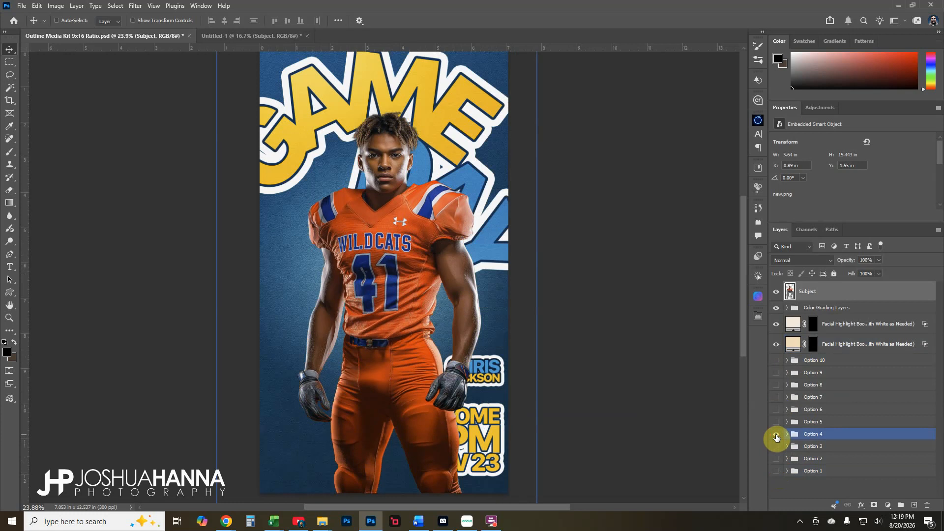
{"action": "left_click", "coordinate": [776, 435]}
Preview Options 5–7, then settle on Option 8 and fine-tune the player's position
{"action": "left_click", "coordinate": [776, 422]}
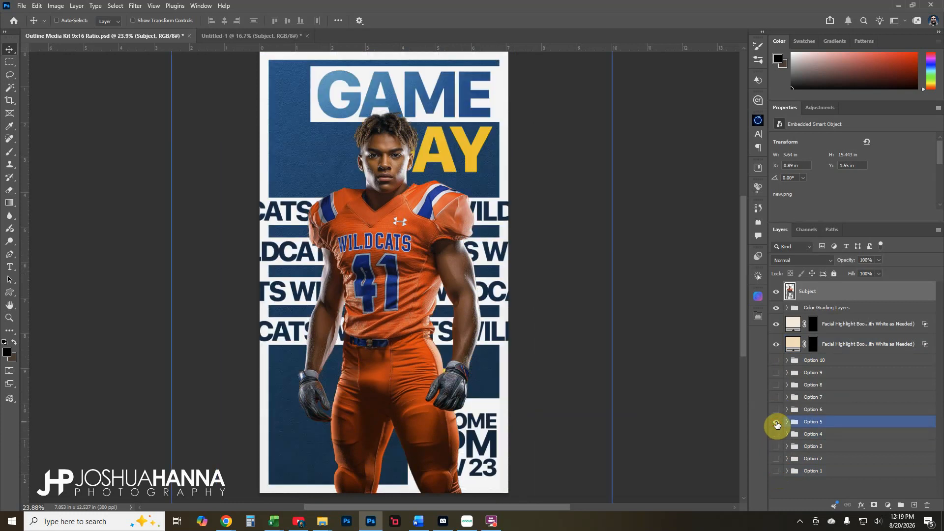
{"action": "left_click", "coordinate": [776, 422]}
{"action": "left_click", "coordinate": [775, 410]}
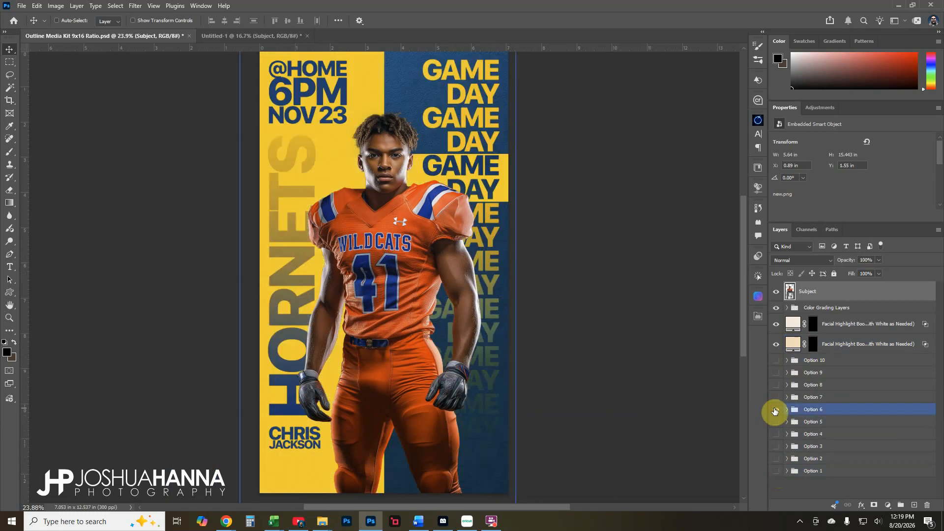
{"action": "left_click", "coordinate": [775, 410]}
{"action": "left_click", "coordinate": [776, 398]}
{"action": "left_click", "coordinate": [776, 398]}
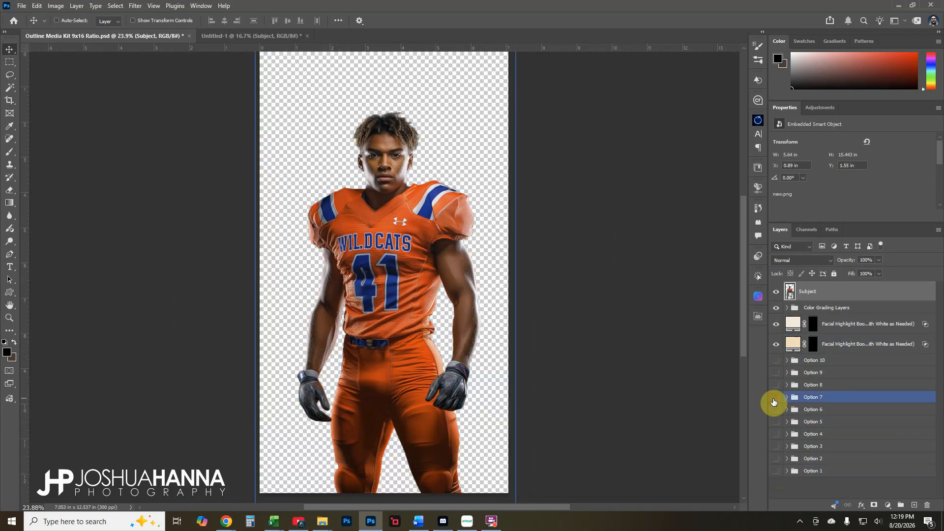
{"action": "left_click", "coordinate": [776, 385]}
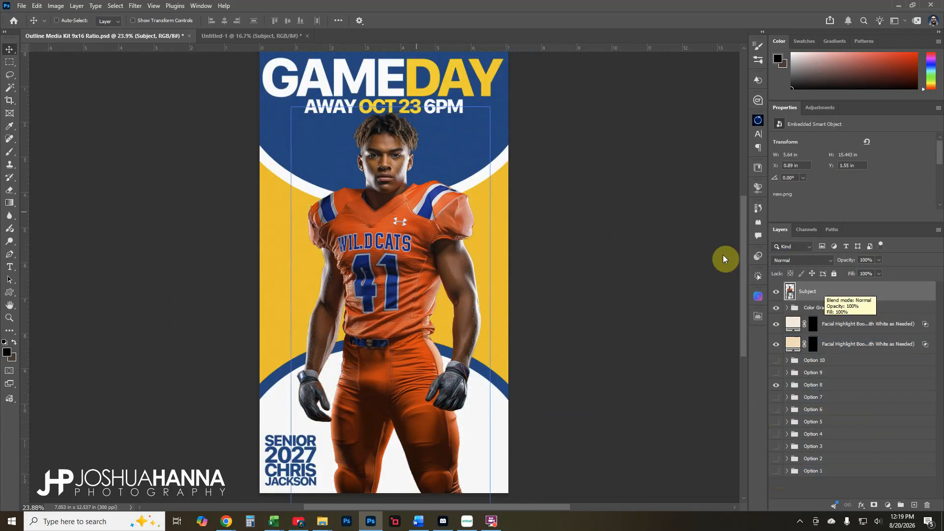
{"action": "mouse_move", "coordinate": [415, 270]}
{"action": "left_mouse_down"}
{"action": "mouse_move", "coordinate": [402, 231]}
{"action": "mouse_move", "coordinate": [402, 274]}
{"action": "mouse_move", "coordinate": [401, 258]}
{"action": "left_mouse_up"}
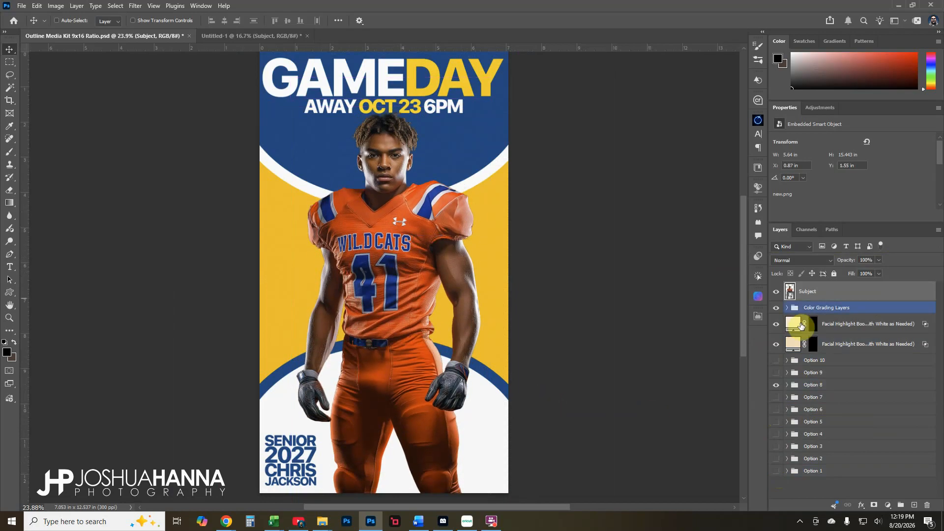
Move the Subject layer into Option 8's Place Subject in This Group folder
{"action": "left_click", "coordinate": [787, 385]}
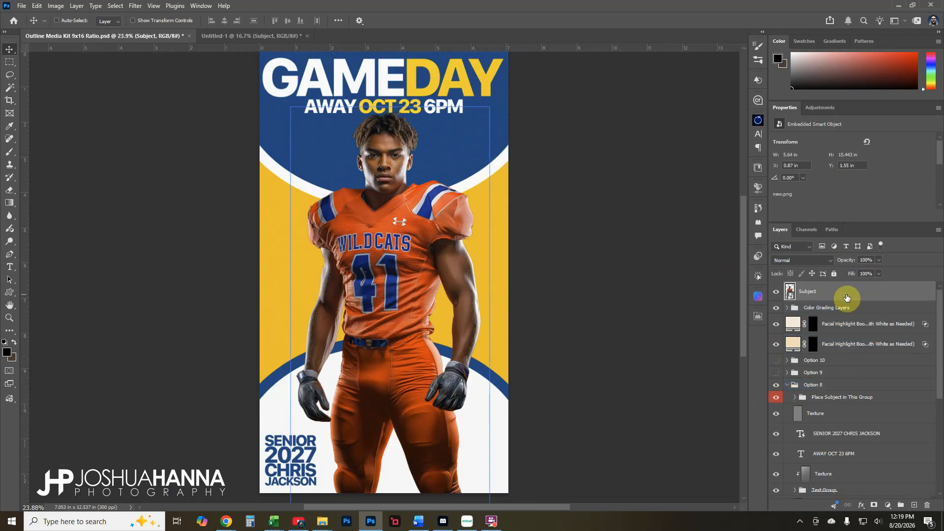
{"action": "left_click_drag", "start_coordinate": [825, 295], "coordinate": [847, 397]}
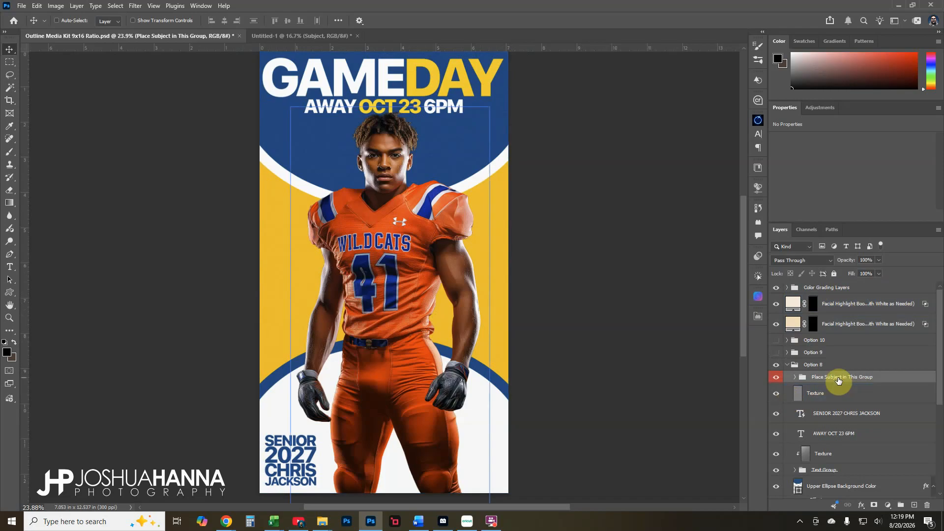
Nudge the player slightly higher on the poster and bring up the Actions panel
{"action": "left_click", "coordinate": [795, 377]}
{"action": "left_click", "coordinate": [828, 393]}
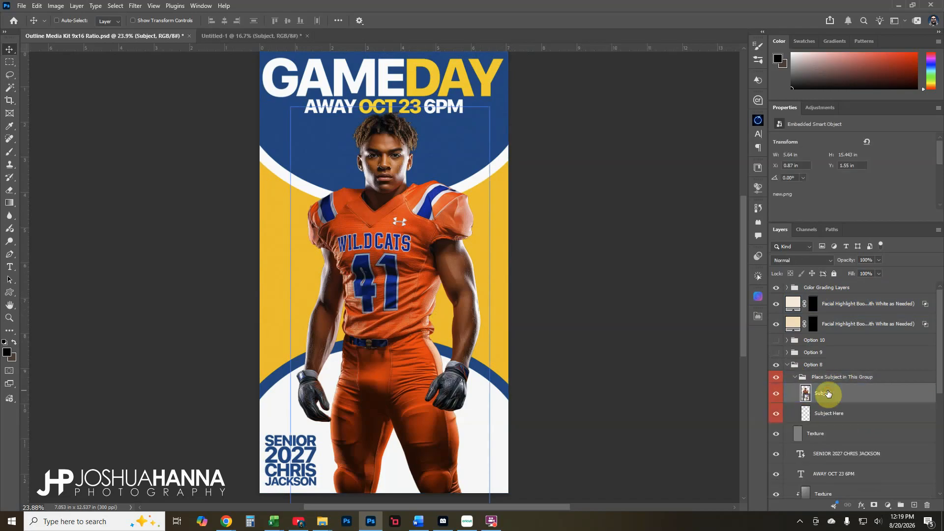
{"action": "key", "text": "shift+Up"}
{"action": "key", "text": "shift+Up"}
{"action": "key", "text": "shift+Up"}
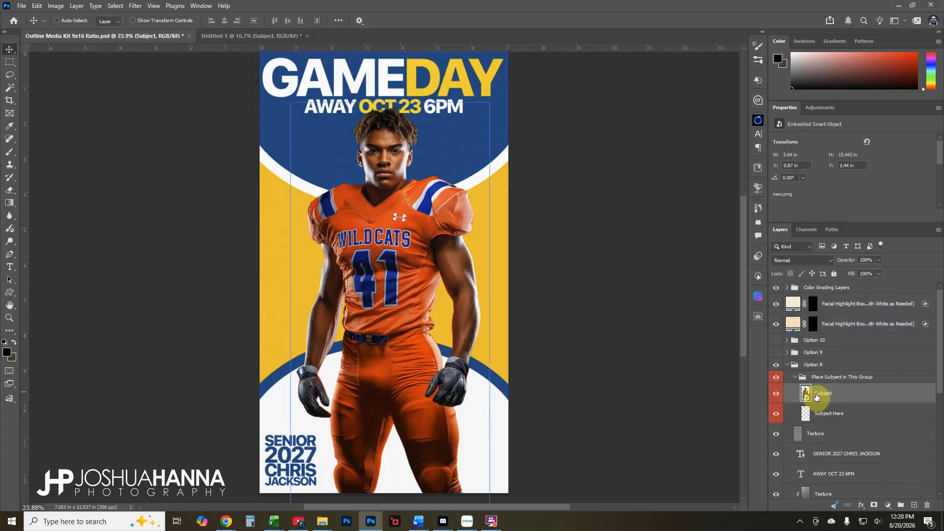
{"action": "left_click", "coordinate": [758, 277]}
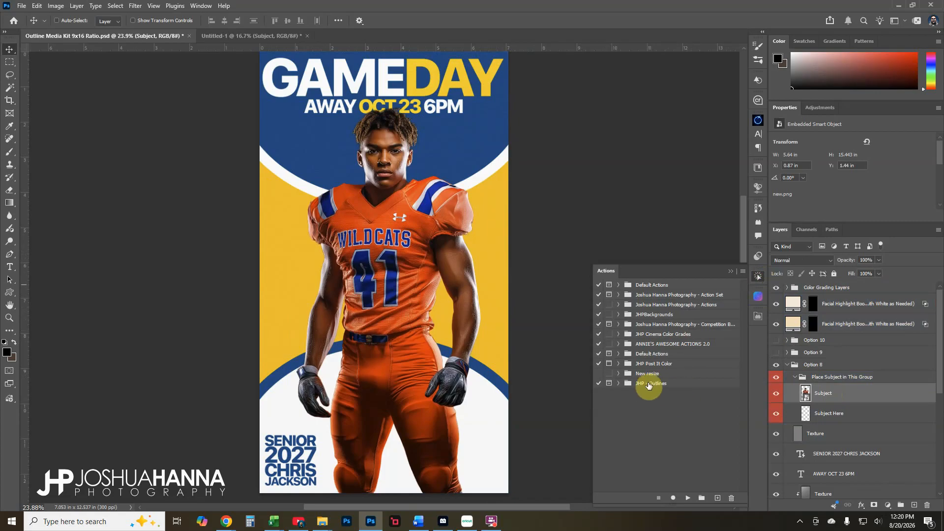
Run the JHP Outline - 1 Level action from JHP - Outlines with a 40-pixel selection expansion
{"action": "left_click", "coordinate": [619, 384]}
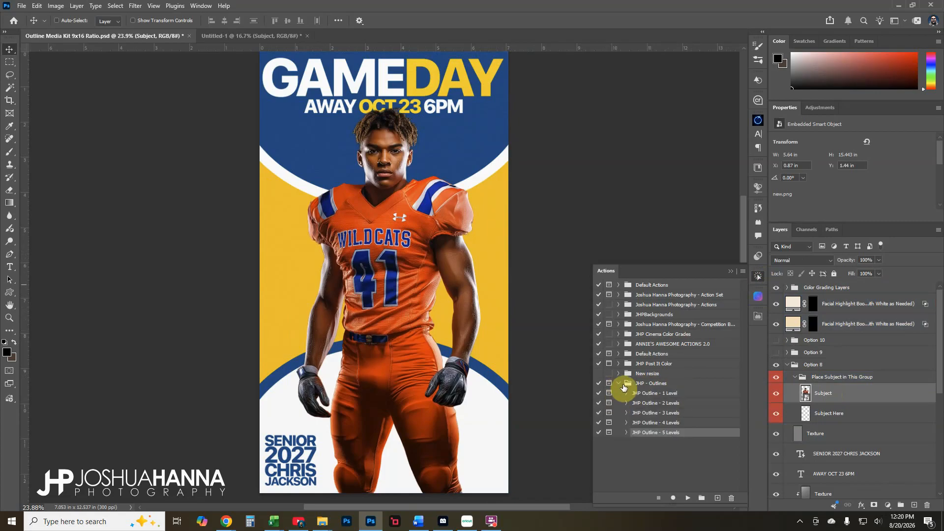
{"action": "left_click", "coordinate": [699, 394]}
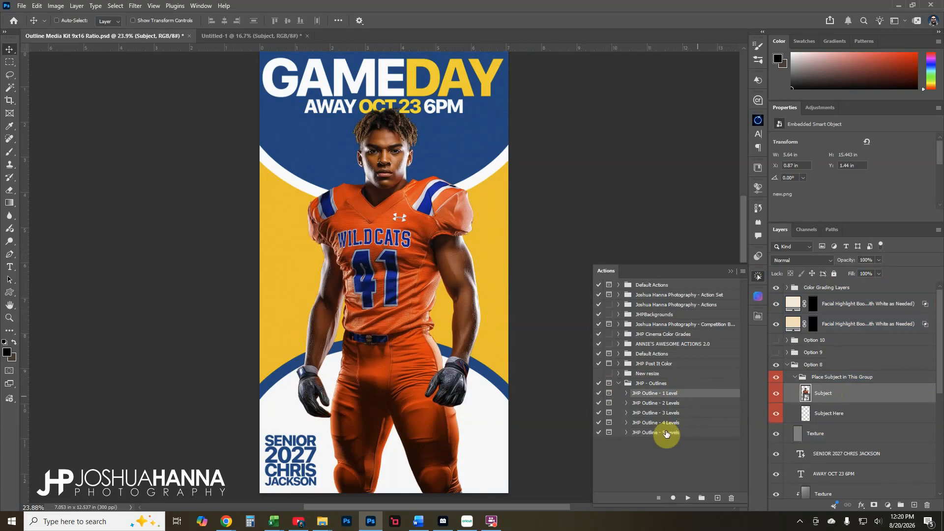
{"action": "left_click", "coordinate": [444, 304], "text": "ctrl"}
{"action": "left_click", "coordinate": [525, 278], "text": "ctrl"}
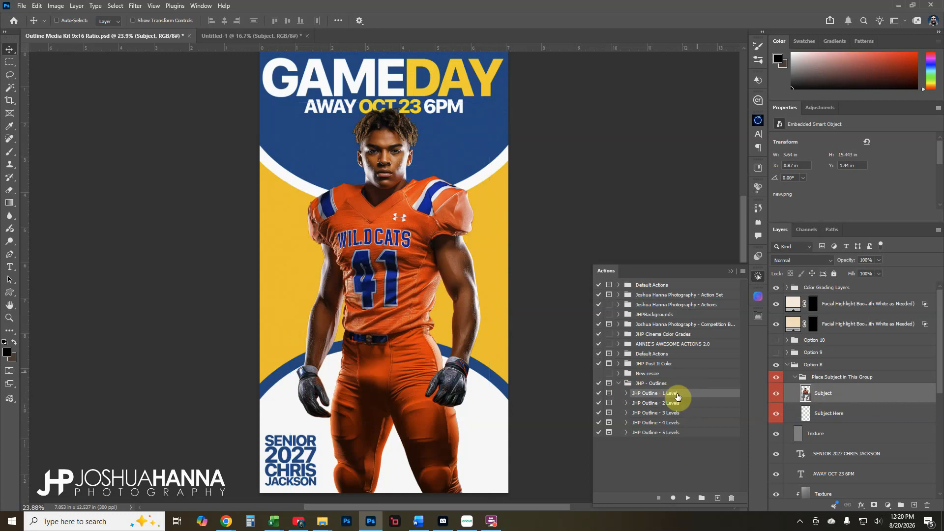
{"action": "left_click", "coordinate": [689, 498]}
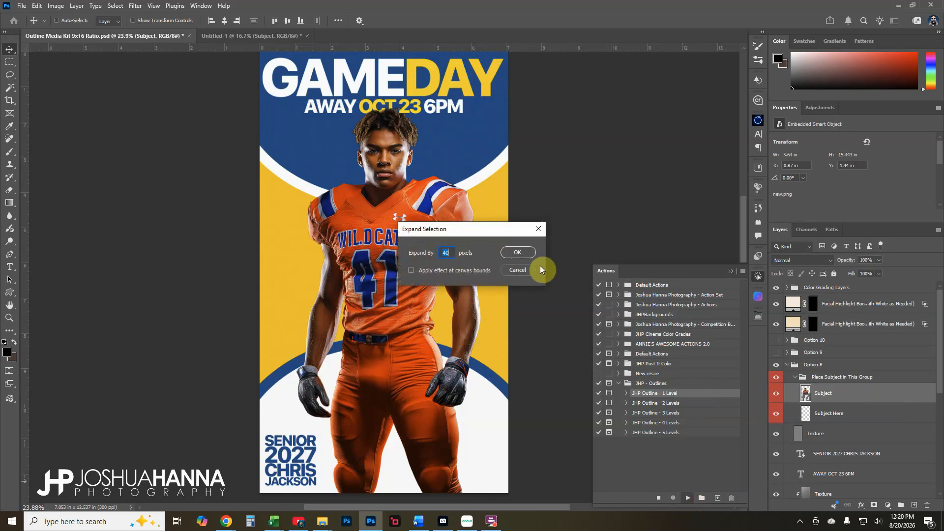
{"action": "left_click", "coordinate": [446, 254]}
{"action": "left_click", "coordinate": [521, 254]}
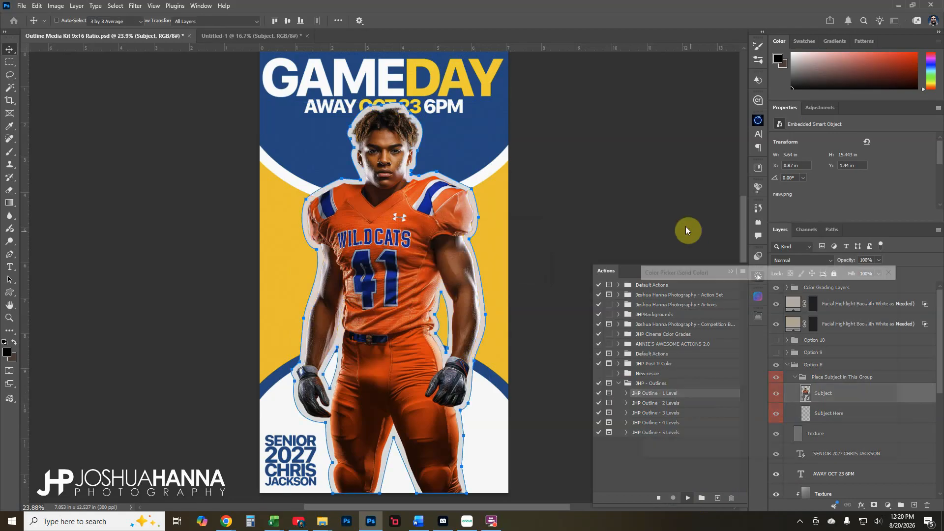
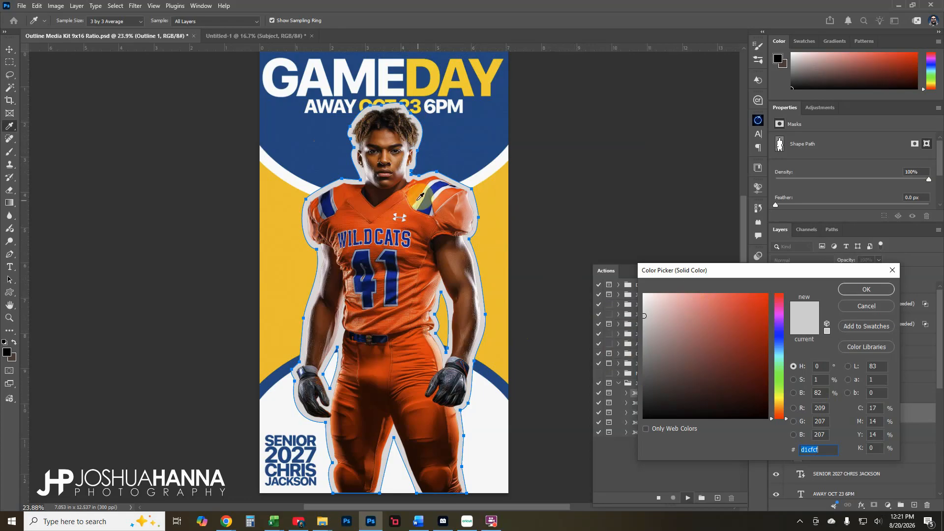
Set the Outline 1 colour to near-white fbfafa, sampled from the poster's white arc
{"action": "left_click_drag", "start_coordinate": [421, 197], "coordinate": [397, 200]}
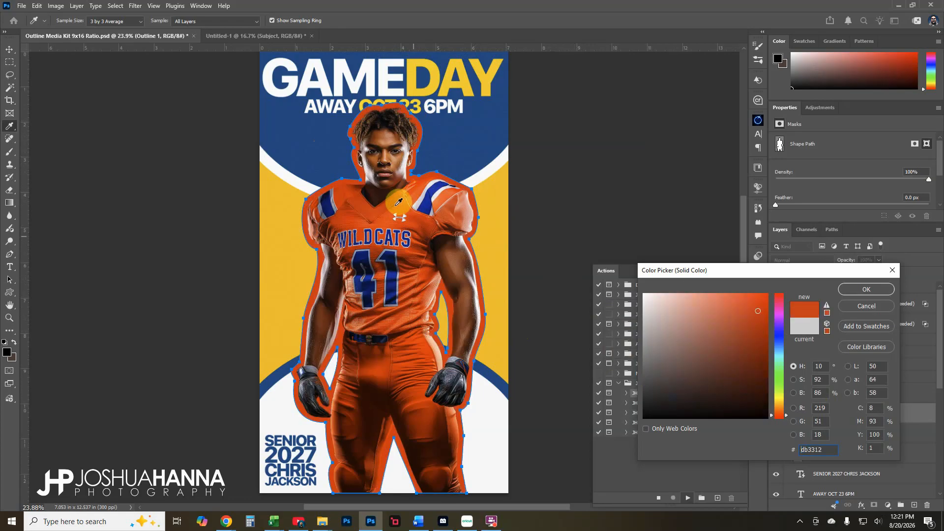
{"action": "left_click", "coordinate": [389, 255]}
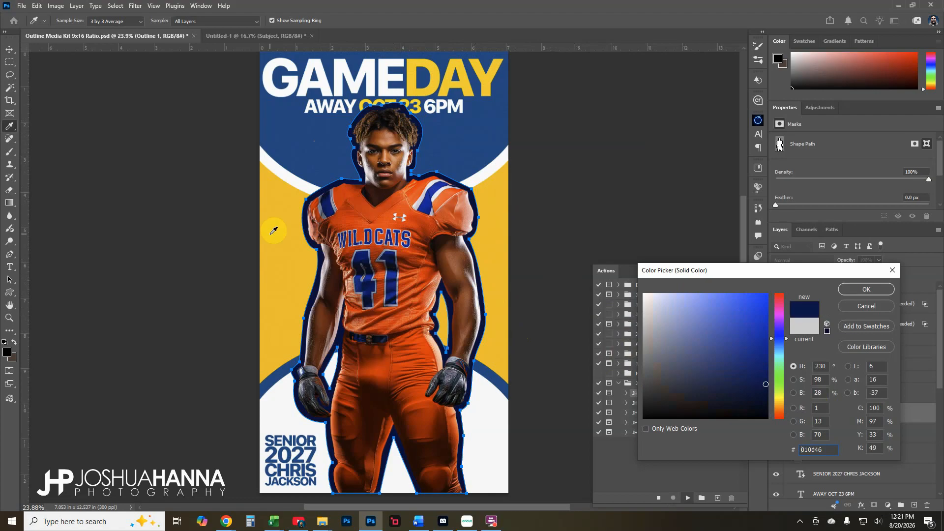
{"action": "left_click", "coordinate": [274, 230]}
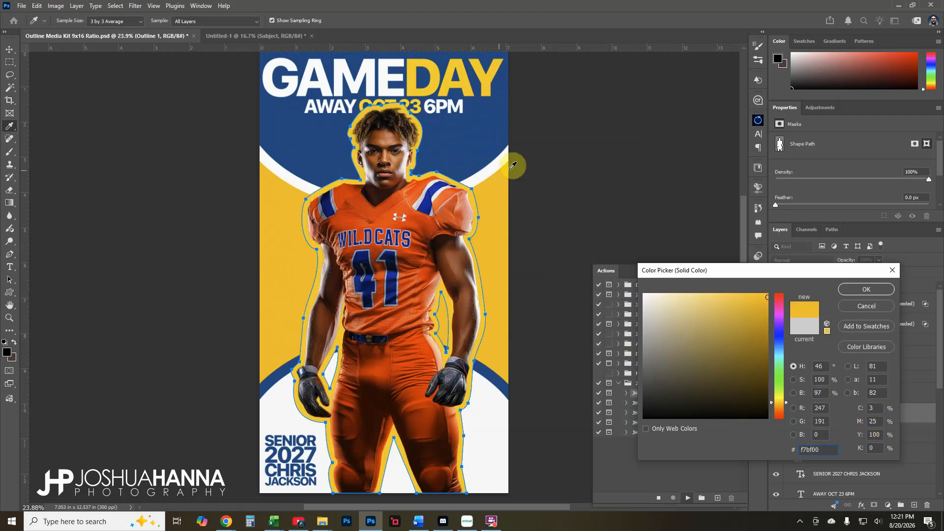
{"action": "left_click", "coordinate": [491, 172]}
{"action": "left_click_drag", "start_coordinate": [491, 170], "coordinate": [476, 173]}
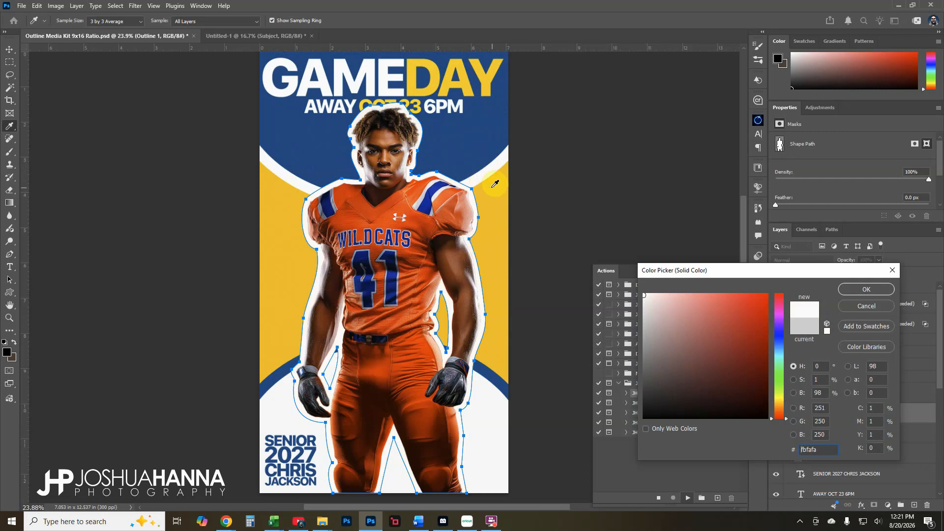
{"action": "left_click", "coordinate": [862, 290]}
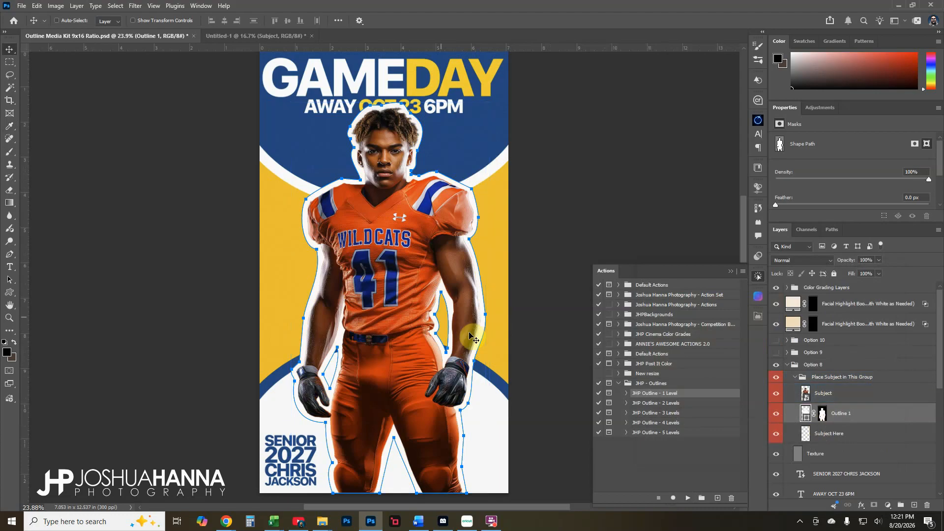
Recolour the Background Color fill from yellow to the jersey's upper-chest orange f74a16
{"action": "left_click", "coordinate": [853, 396]}
{"action": "left_click", "coordinate": [854, 413]}
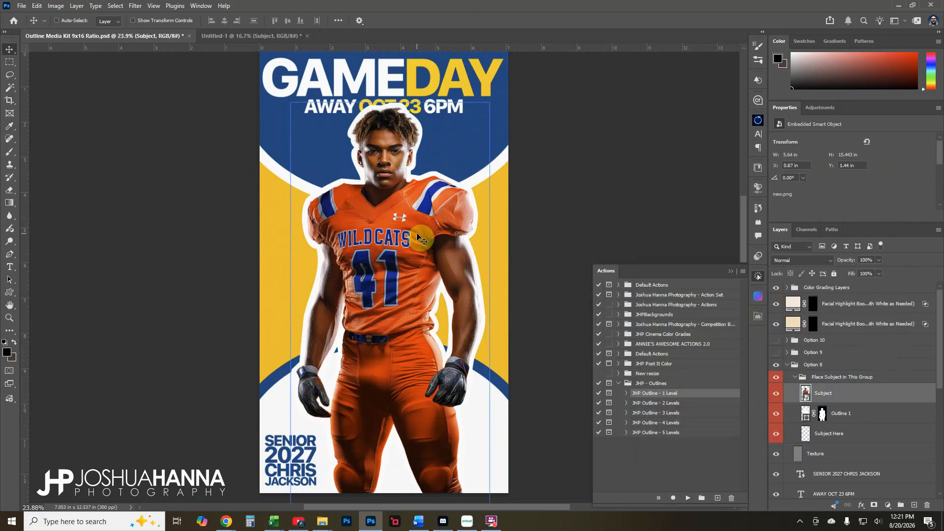
{"action": "scroll", "coordinate": [852, 420], "scroll_direction": "down", "scroll_amount": 6}
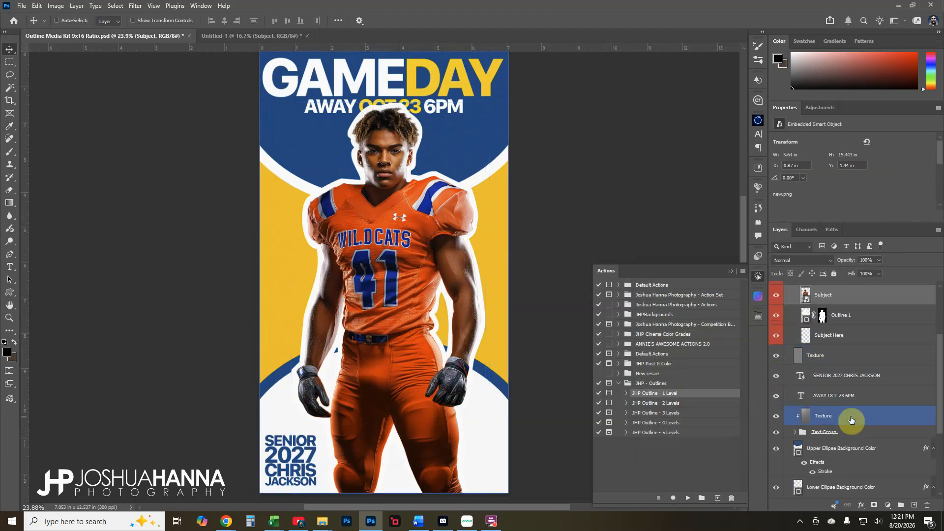
{"action": "double_click", "coordinate": [800, 402]}
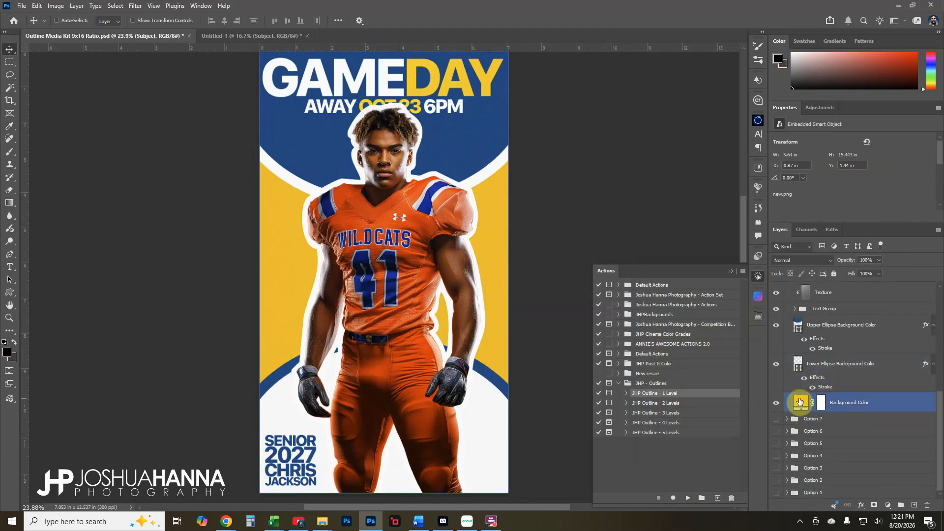
{"action": "left_click", "coordinate": [408, 279]}
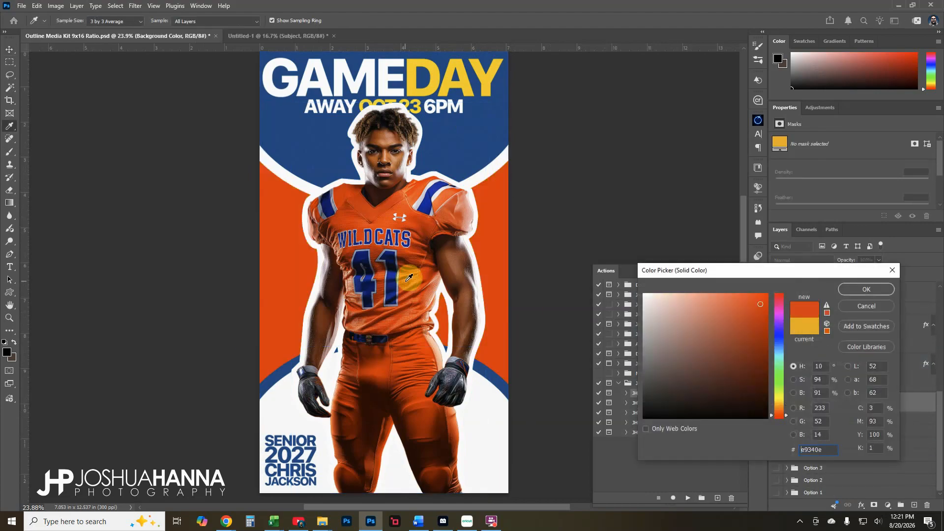
{"action": "left_click", "coordinate": [390, 219]}
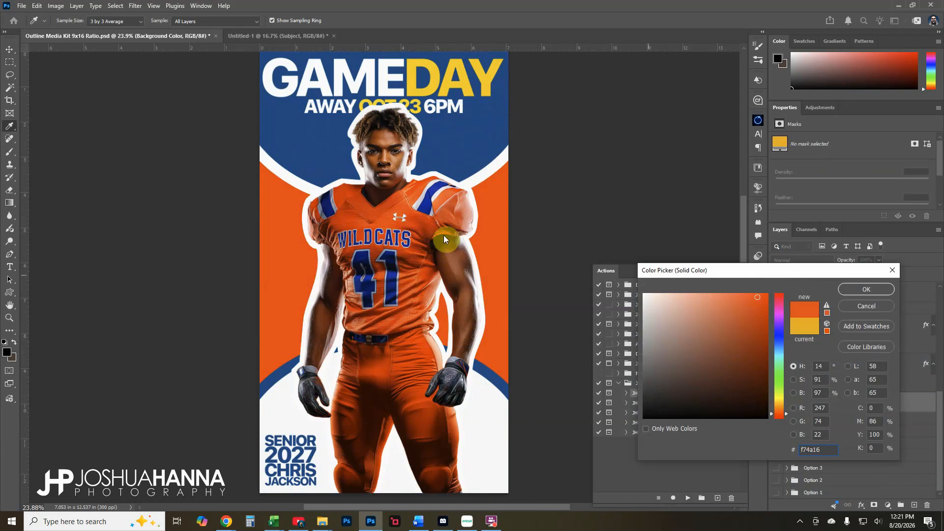
{"action": "left_click", "coordinate": [875, 289]}
Set the Upper Ellipse fill to blue 082682, sampled from the jersey number
{"action": "scroll", "coordinate": [816, 384], "scroll_direction": "up", "scroll_amount": 1}
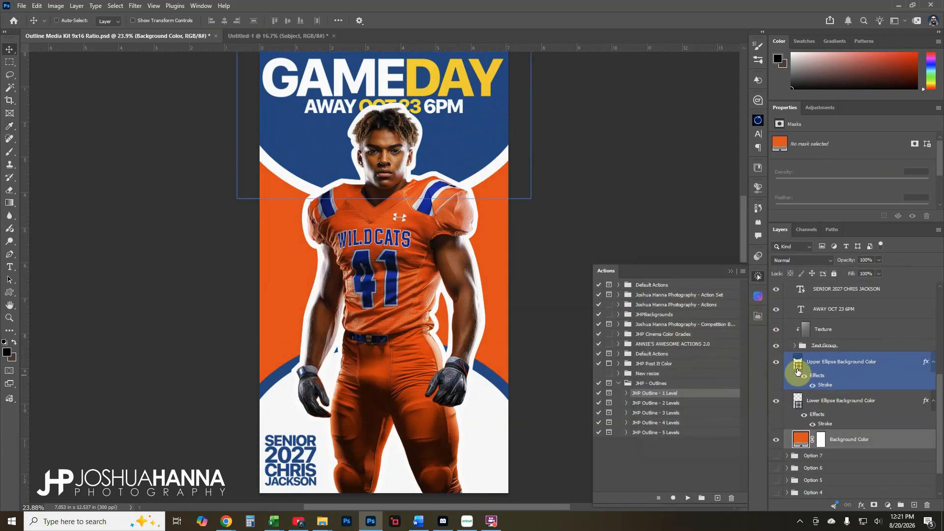
{"action": "double_click", "coordinate": [797, 365]}
{"action": "left_click", "coordinate": [431, 195]}
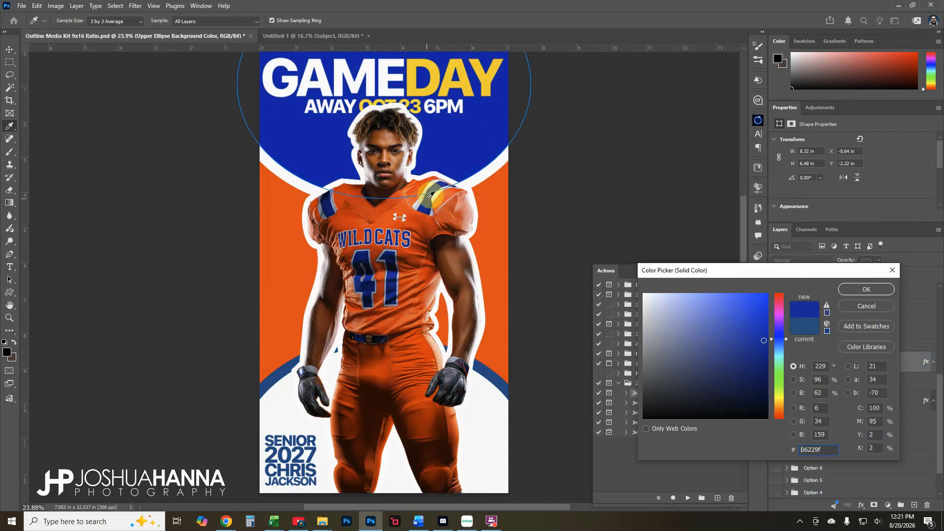
{"action": "left_click", "coordinate": [371, 279]}
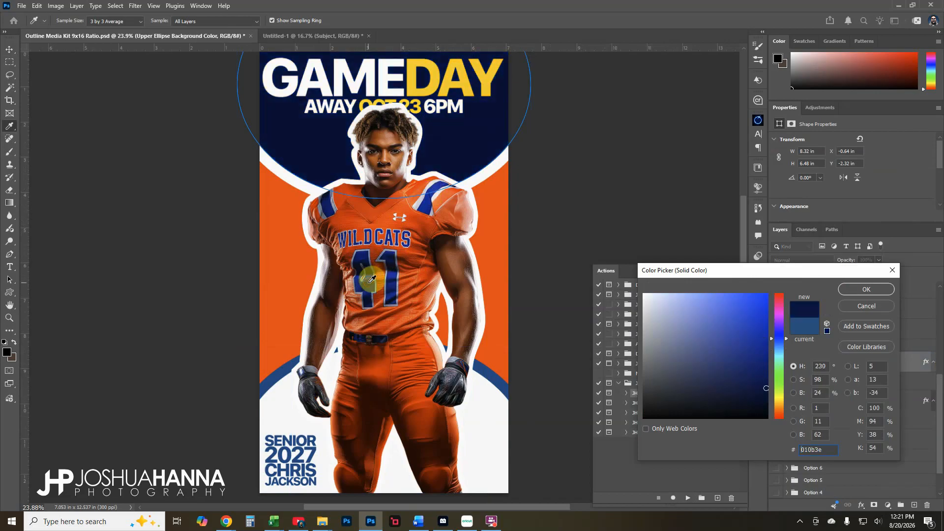
{"action": "left_click_drag", "start_coordinate": [363, 281], "coordinate": [364, 281]}
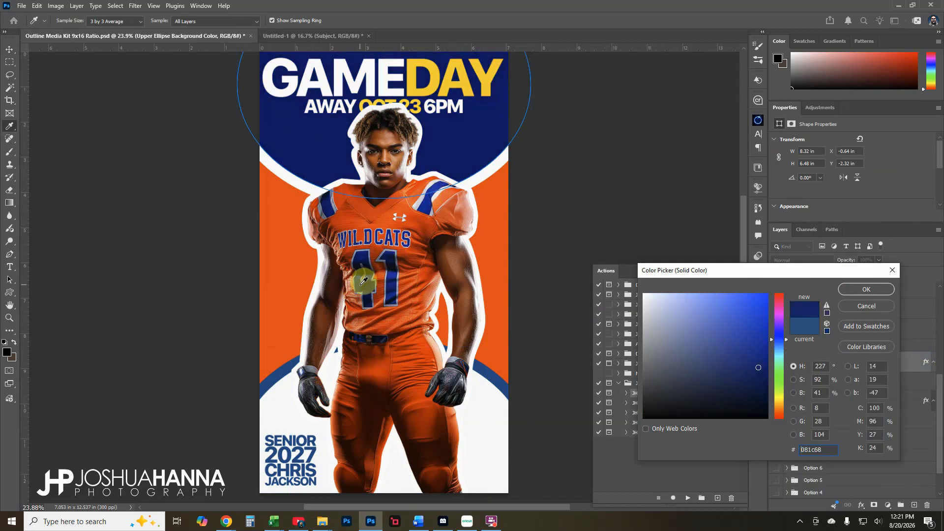
{"action": "left_click", "coordinate": [365, 273]}
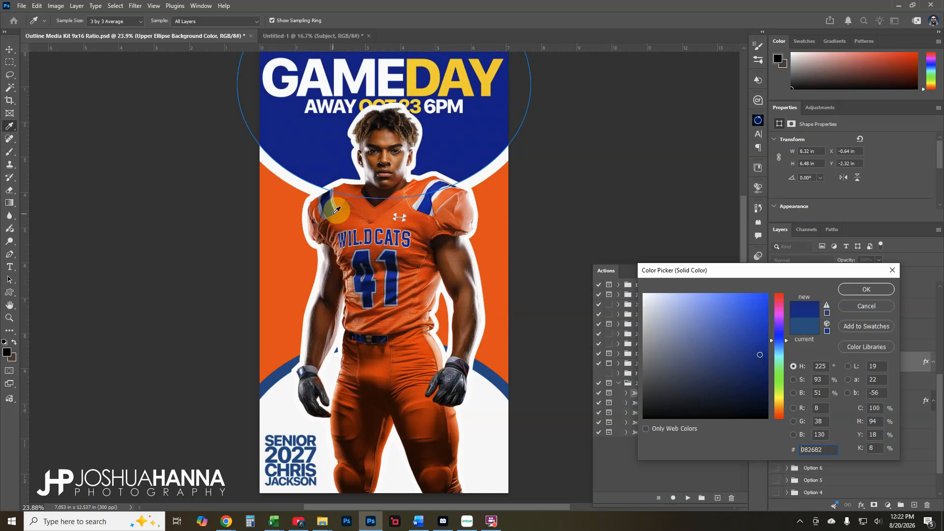
{"action": "left_click", "coordinate": [857, 289]}
Copy 082682 from the upper ellipse and paste it into the Lower Ellipse's stroke colour
{"action": "left_click", "coordinate": [819, 408]}
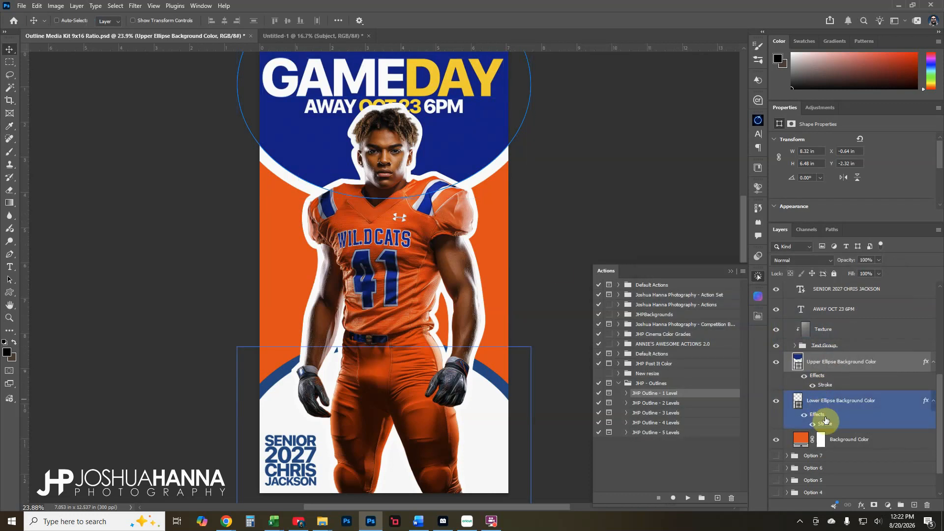
{"action": "left_click", "coordinate": [797, 362]}
{"action": "double_click", "coordinate": [794, 364]}
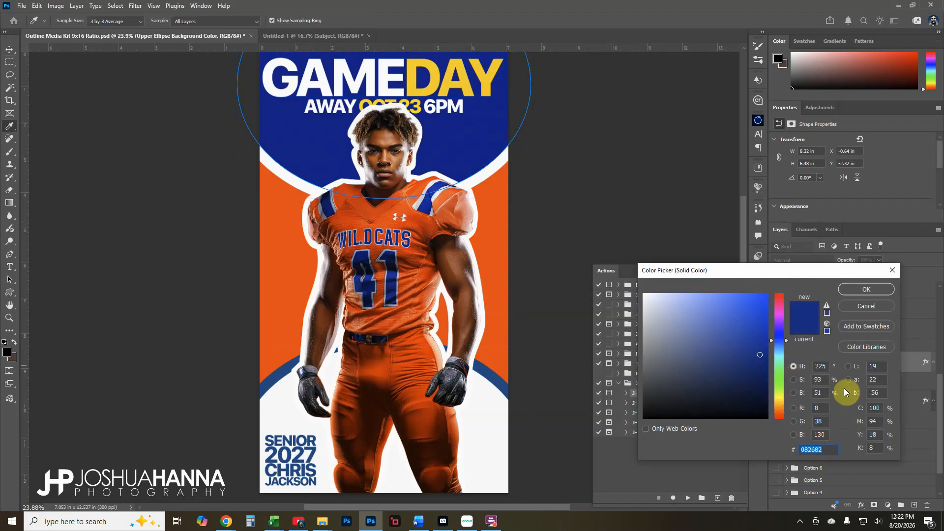
{"action": "left_click", "coordinate": [858, 294]}
{"action": "left_click", "coordinate": [817, 400]}
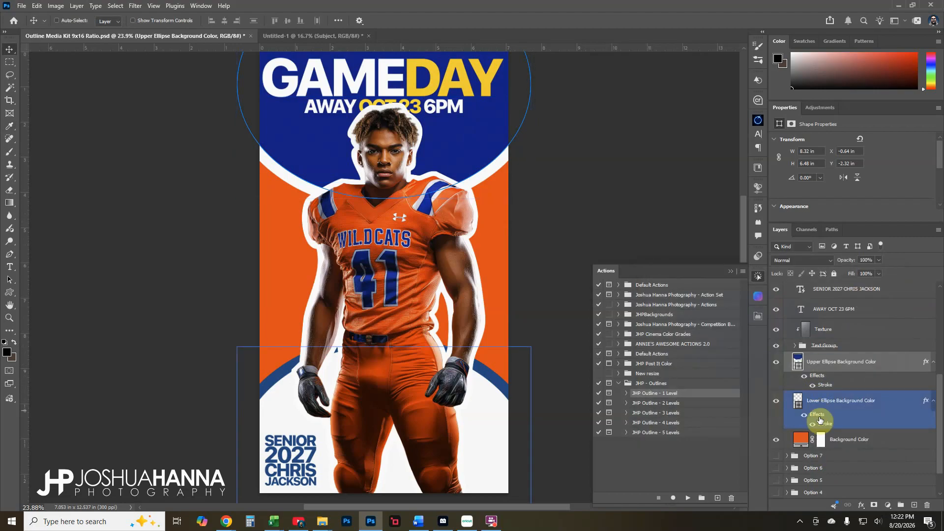
{"action": "double_click", "coordinate": [820, 424]}
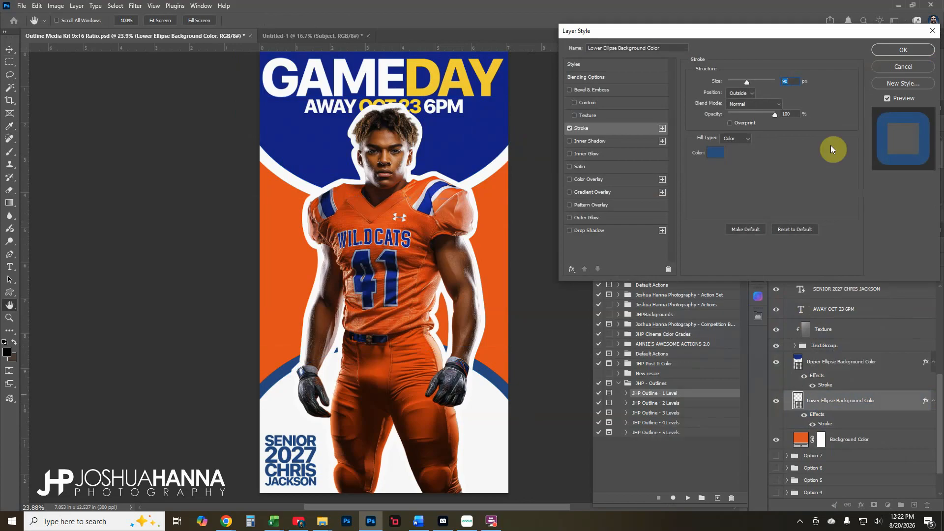
{"action": "left_click", "coordinate": [714, 158]}
{"action": "type", "text": "082682"}
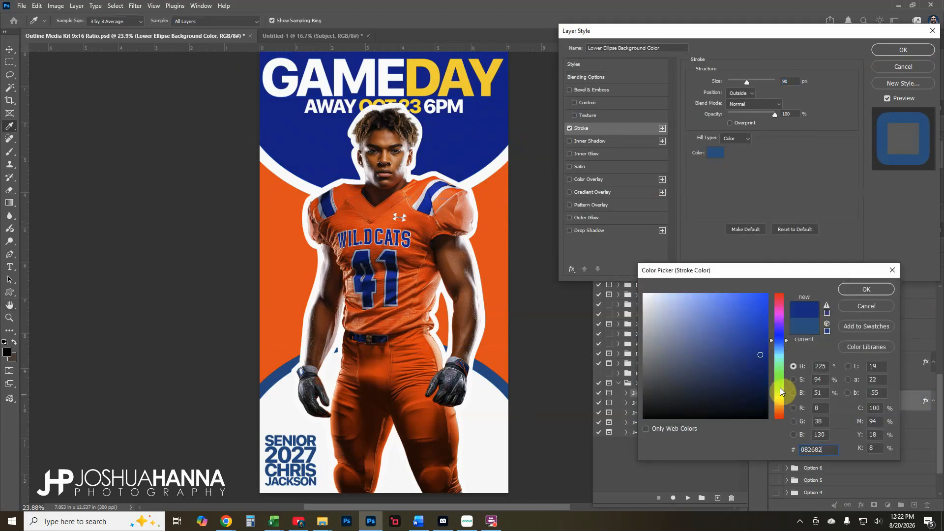
{"action": "left_click", "coordinate": [863, 289]}
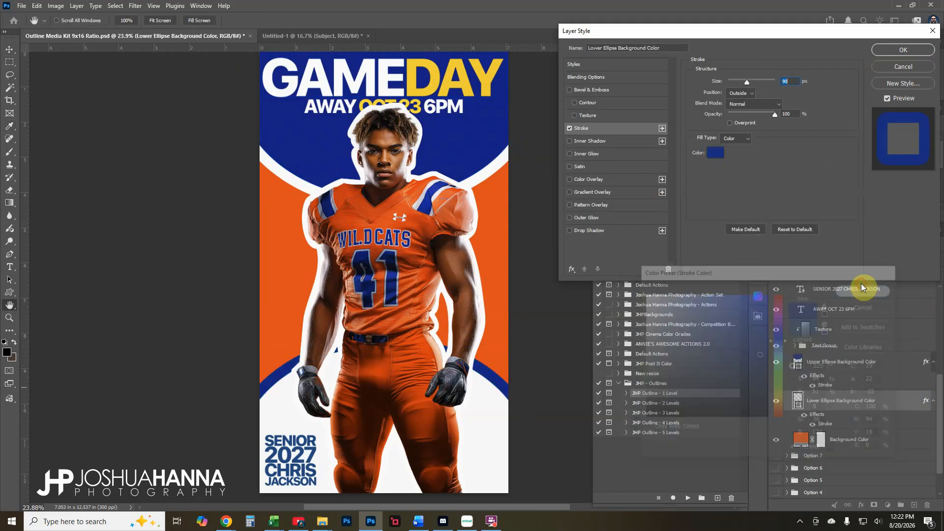
{"action": "left_click", "coordinate": [907, 49]}
Expand the Text Group in the Layers panel to reveal its text layers
{"action": "left_click", "coordinate": [799, 437]}
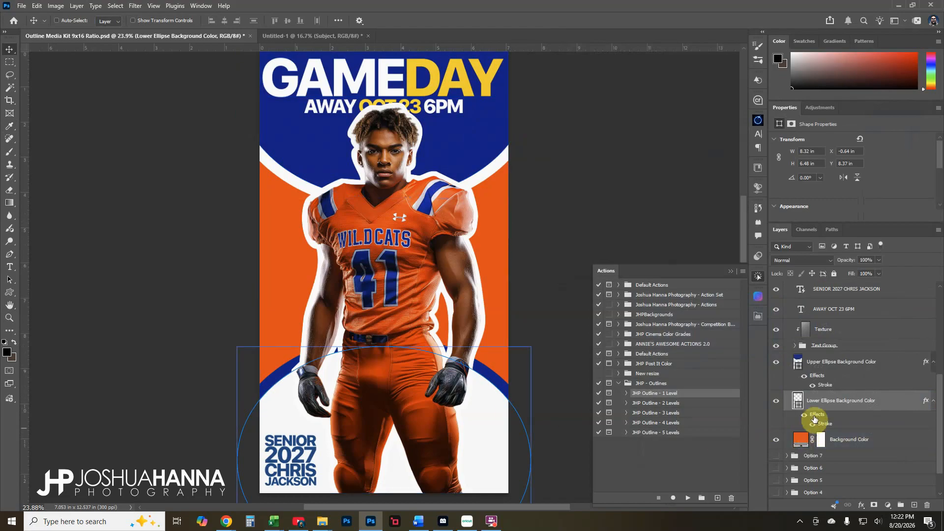
{"action": "left_click", "coordinate": [797, 346]}
{"action": "left_click", "coordinate": [794, 346]}
Colour the word DAY in the GAMEDAY headline orange fa430c, sampled from the background
{"action": "left_click", "coordinate": [812, 363]}
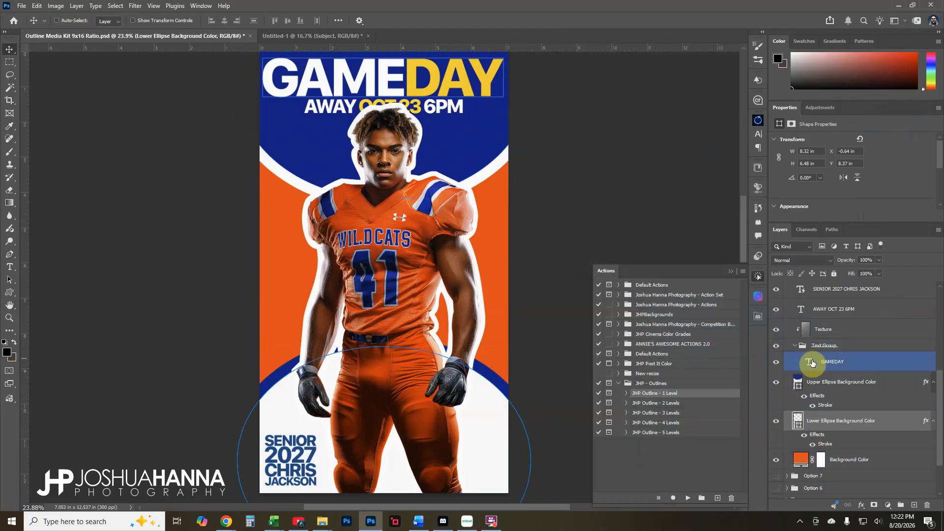
{"action": "double_click", "coordinate": [809, 362]}
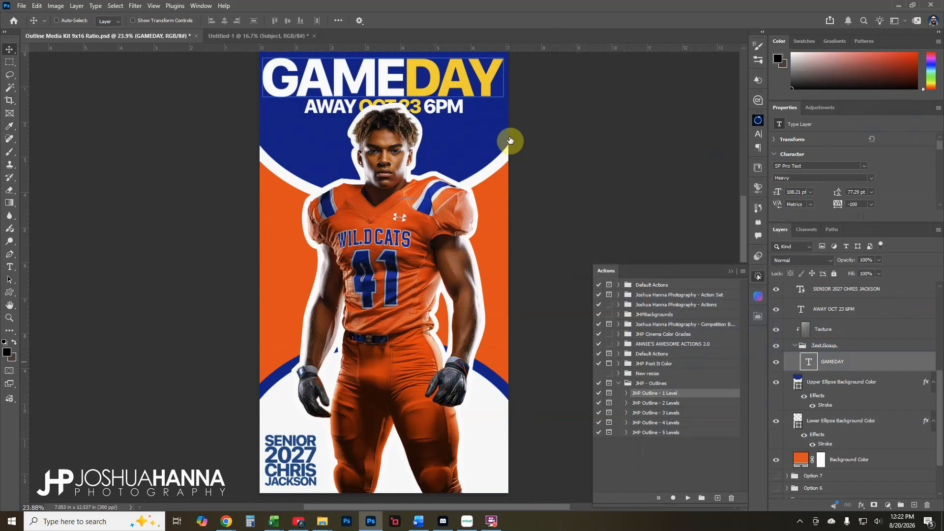
{"action": "left_click", "coordinate": [409, 71]}
{"action": "left_click_drag", "start_coordinate": [409, 71], "coordinate": [509, 74]}
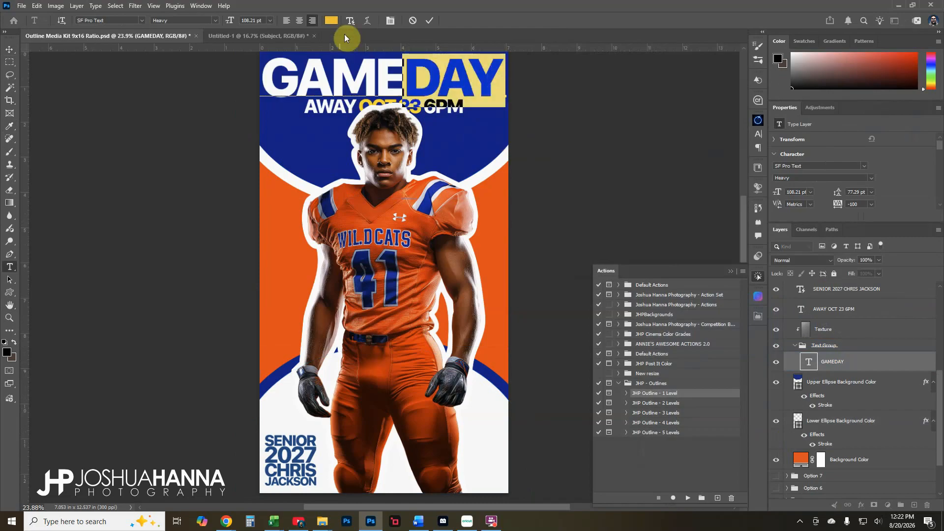
{"action": "left_click", "coordinate": [332, 21]}
{"action": "left_click", "coordinate": [493, 205]}
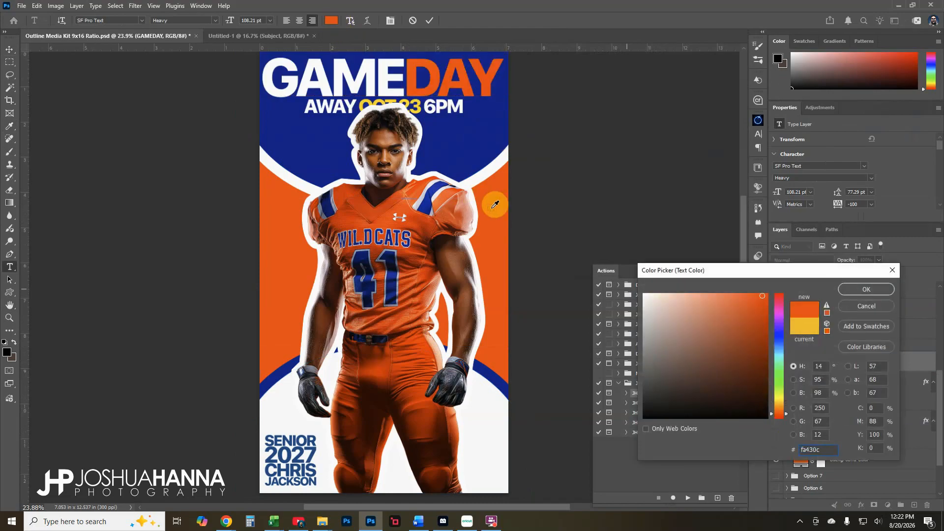
{"action": "left_click", "coordinate": [866, 289]}
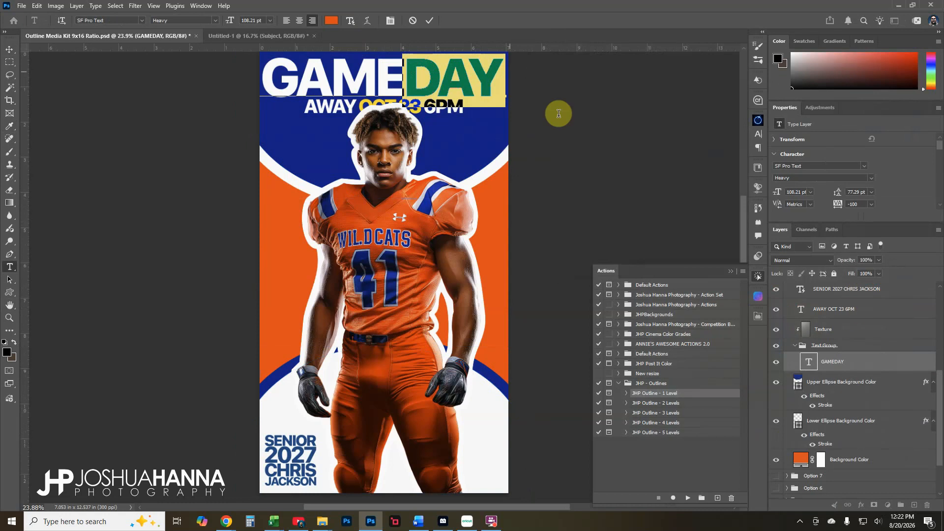
{"action": "left_click", "coordinate": [429, 21]}
{"action": "key", "text": "v"}
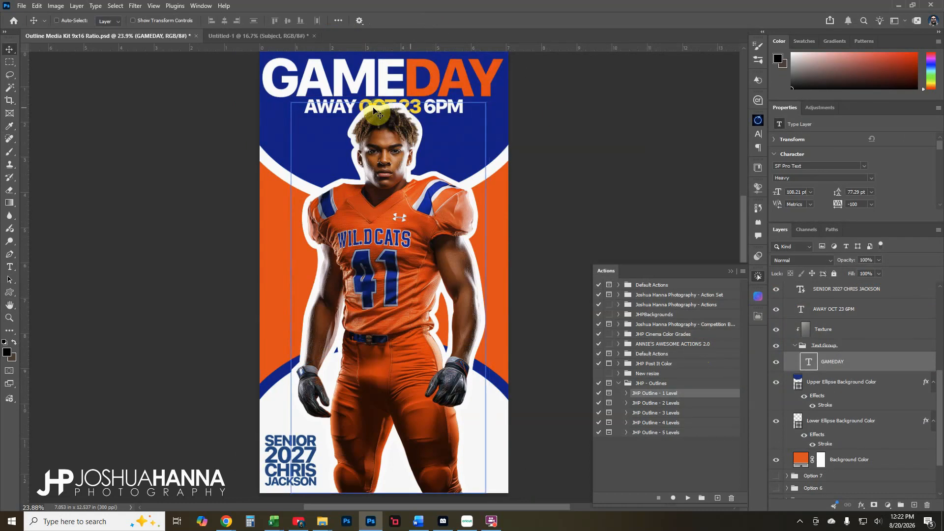
{"action": "left_click", "coordinate": [837, 379]}
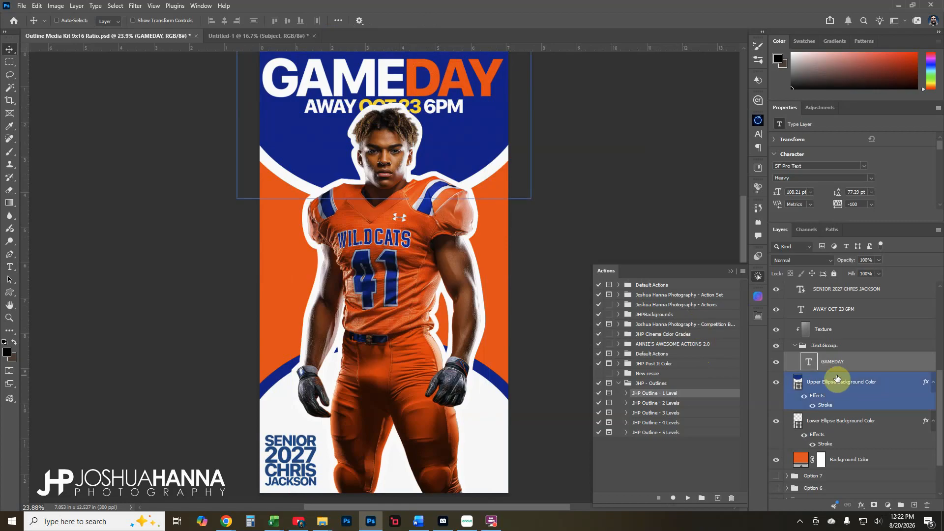
{"action": "left_click", "coordinate": [795, 346]}
{"action": "scroll", "coordinate": [818, 365], "scroll_direction": "up", "scroll_amount": 6}
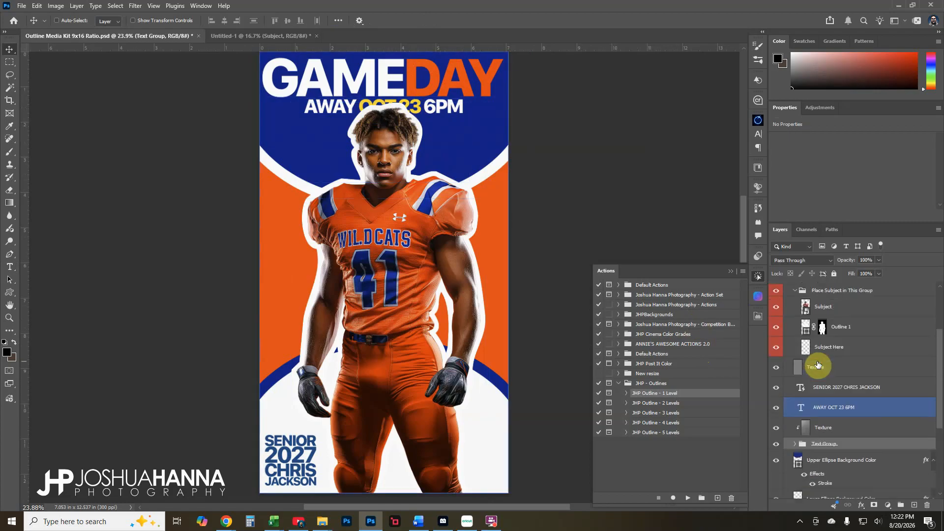
{"action": "scroll", "coordinate": [817, 367], "scroll_direction": "up", "scroll_amount": 1}
{"action": "left_click", "coordinate": [816, 344]}
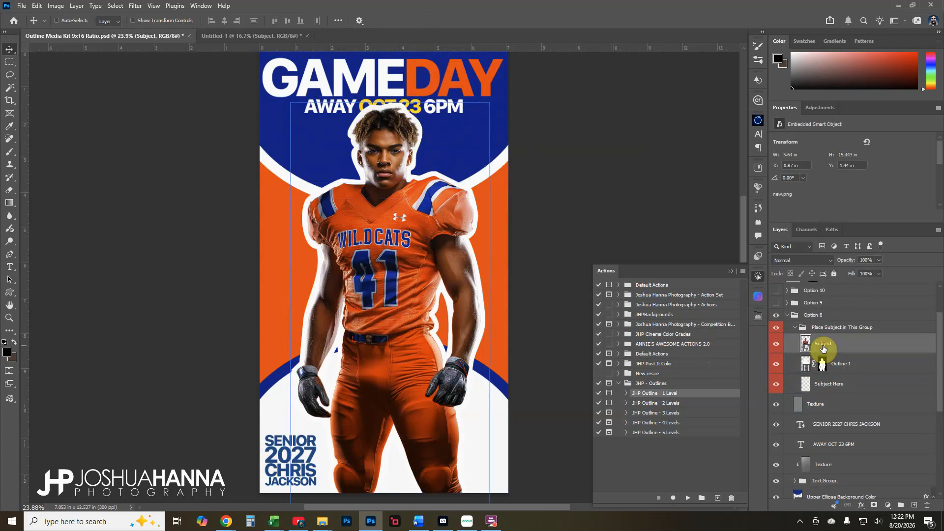
{"action": "left_click", "coordinate": [774, 345]}
{"action": "left_click", "coordinate": [774, 345]}
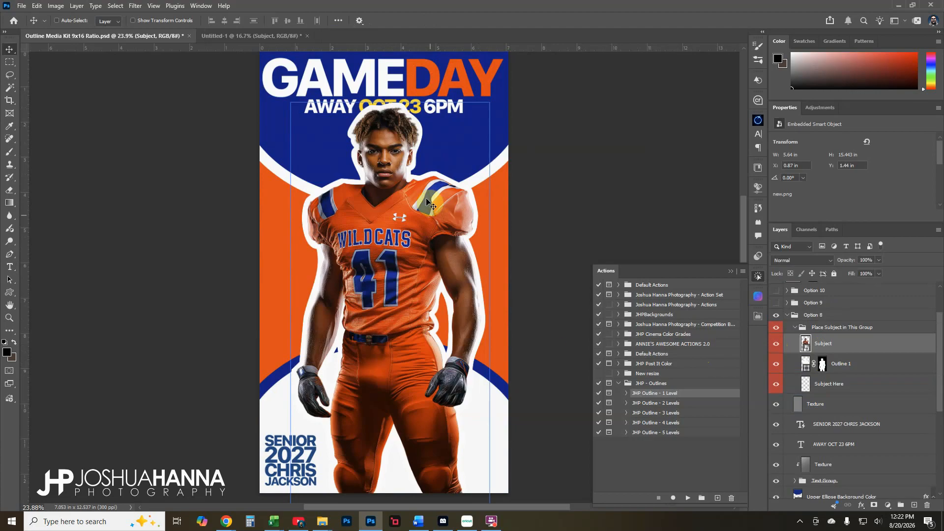
{"action": "left_click", "coordinate": [830, 364]}
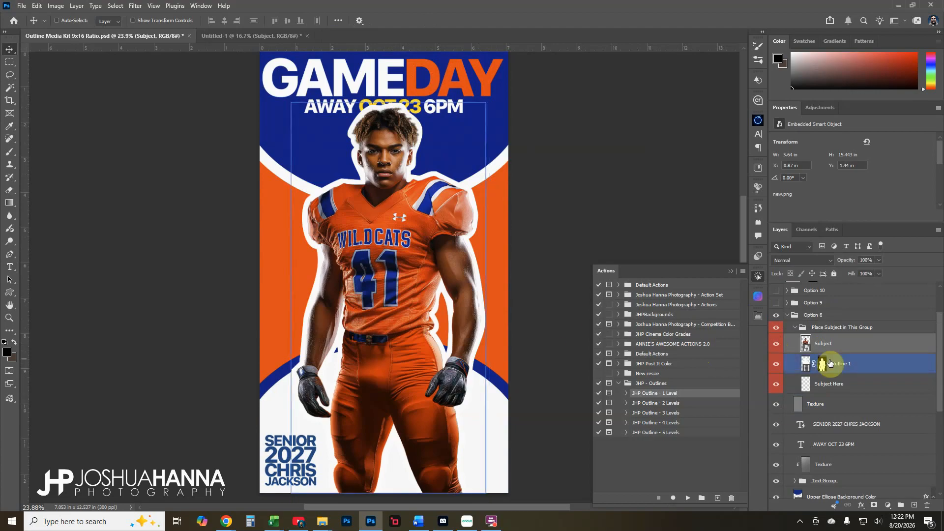
{"action": "left_click", "coordinate": [868, 372]}
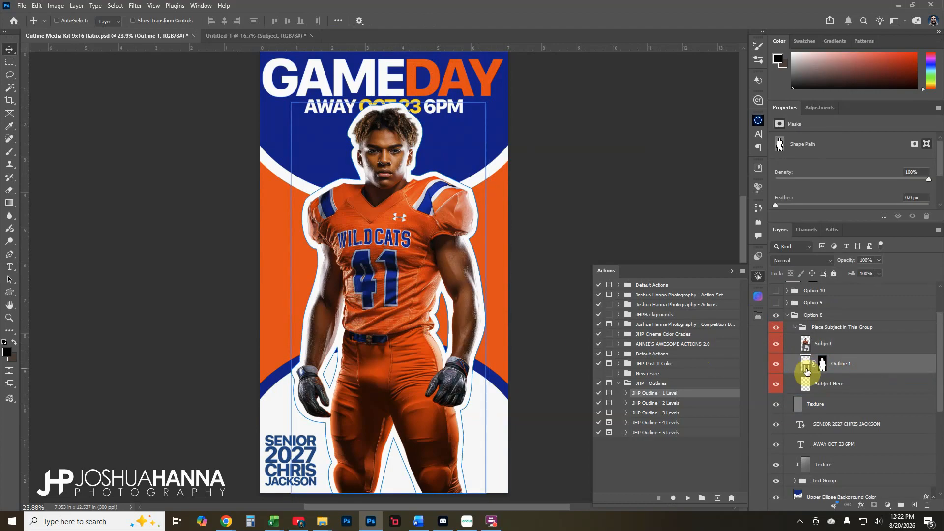
{"action": "double_click", "coordinate": [806, 370]}
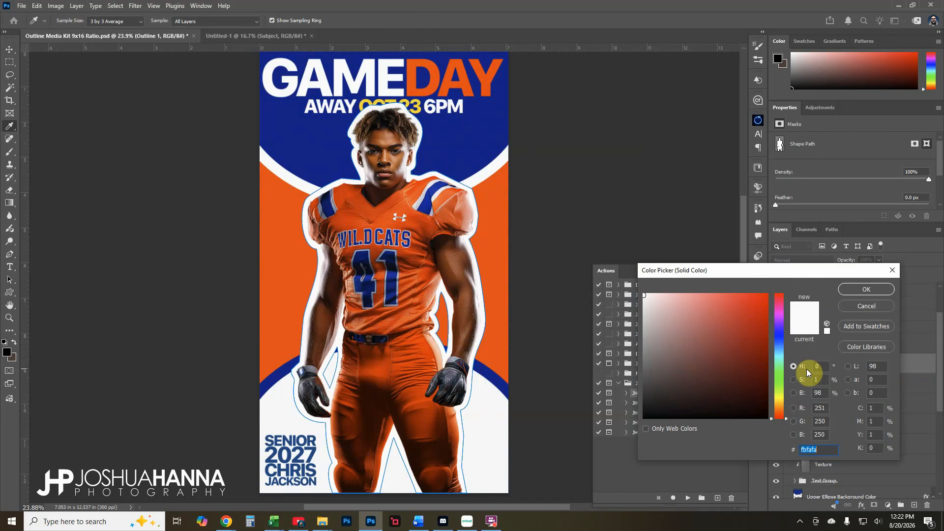
{"action": "left_click_drag", "start_coordinate": [541, 251], "coordinate": [482, 150]}
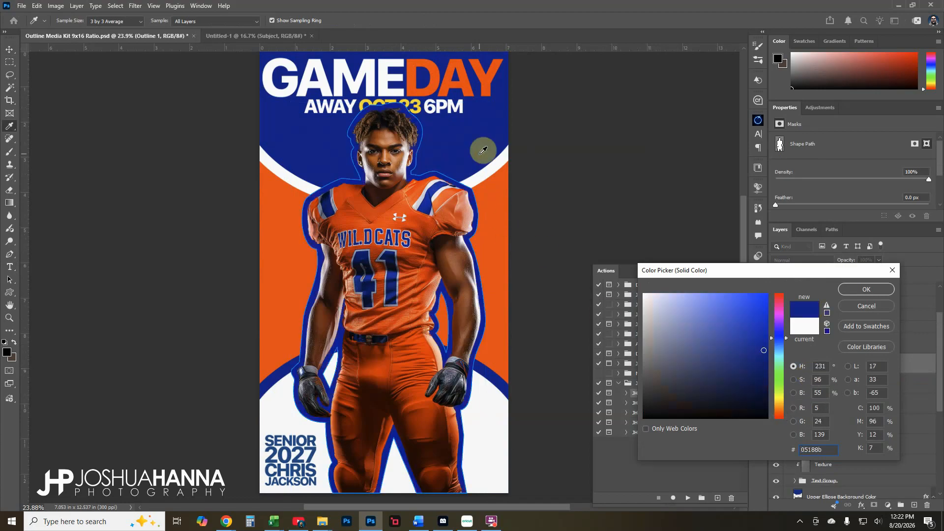
{"action": "left_click", "coordinate": [872, 307]}
{"action": "left_click", "coordinate": [830, 340]}
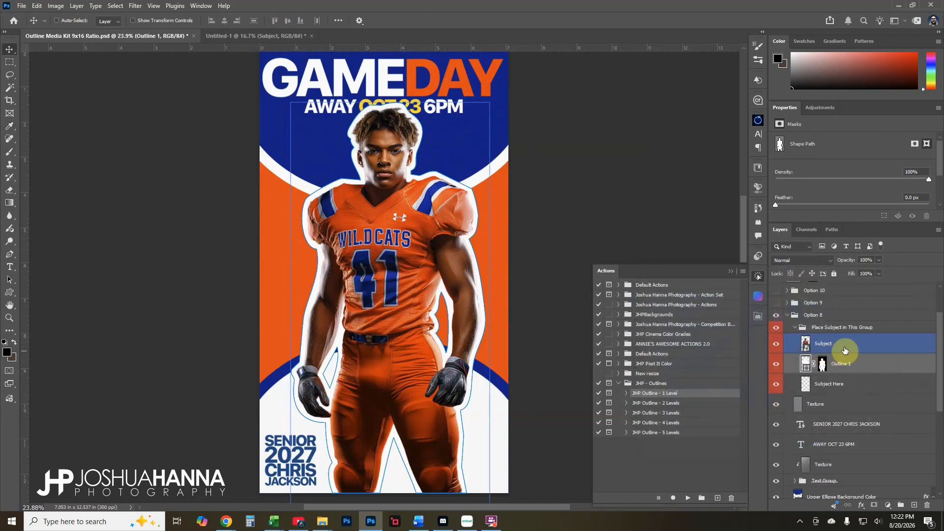
{"action": "left_click", "coordinate": [796, 328]}
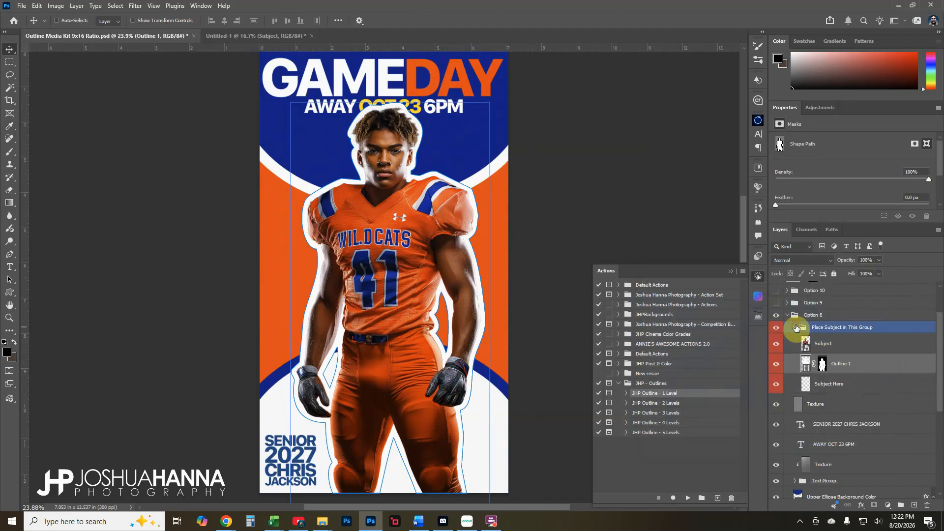
{"action": "left_click", "coordinate": [797, 328]}
{"action": "left_click", "coordinate": [837, 339]}
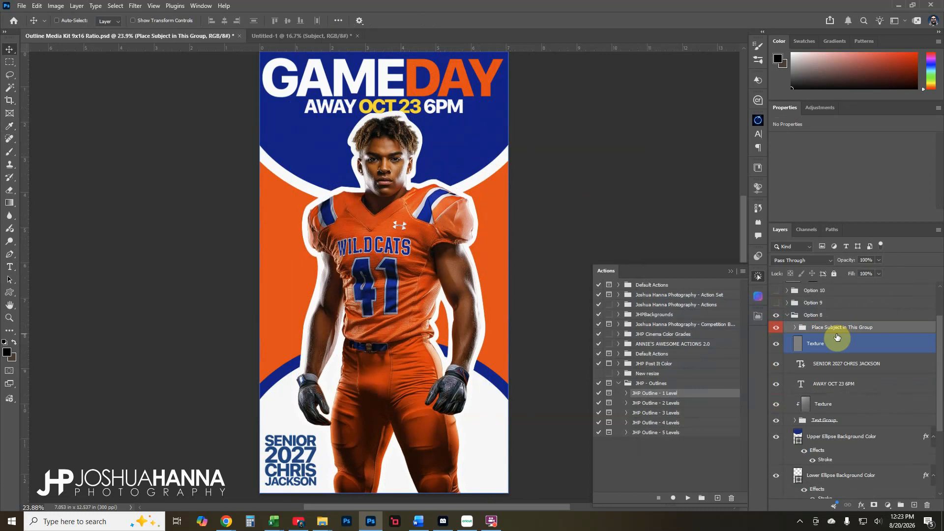
Recolour OCT 23 in the AWAY OCT 23 6PM line to the poster's orange fa430c
{"action": "left_click", "coordinate": [811, 379]}
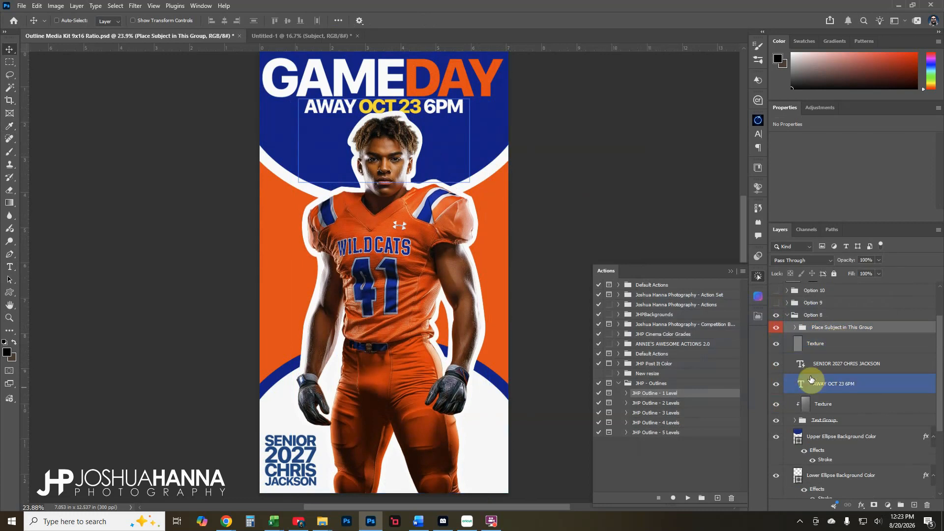
{"action": "left_click", "coordinate": [800, 383]}
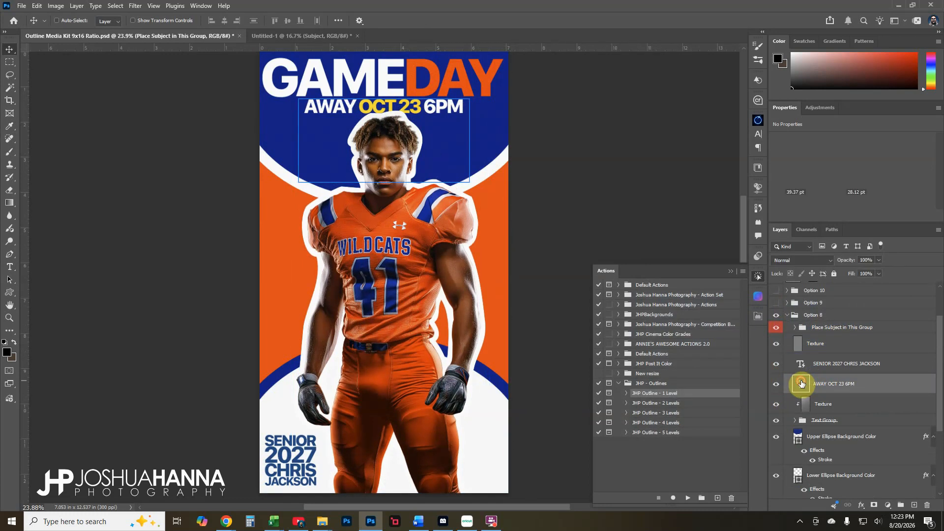
{"action": "double_click", "coordinate": [801, 384]}
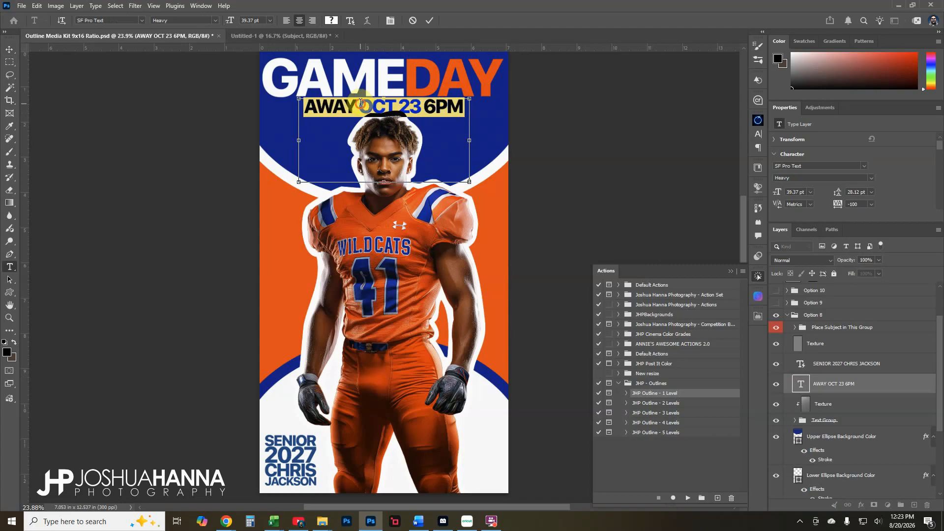
{"action": "left_click_drag", "start_coordinate": [360, 103], "coordinate": [404, 107]}
{"action": "left_click", "coordinate": [422, 101]}
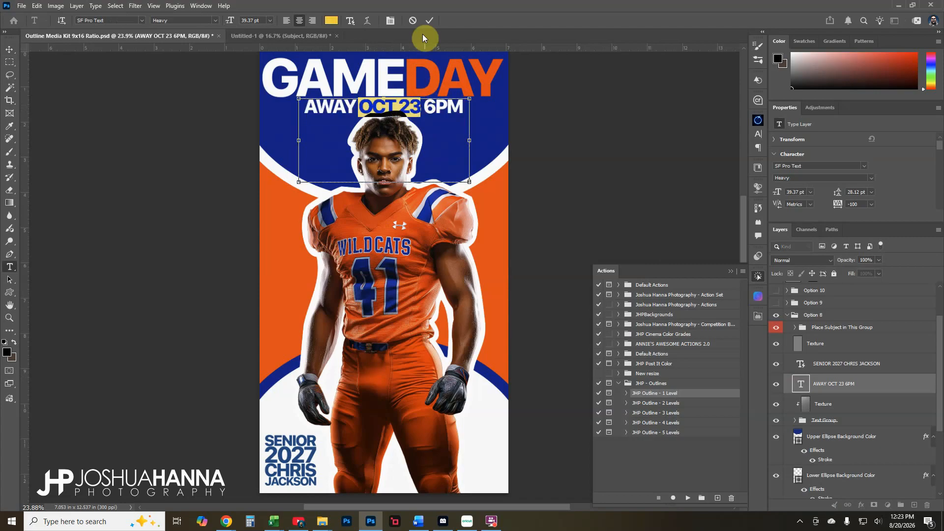
{"action": "left_click", "coordinate": [332, 20]}
{"action": "left_click", "coordinate": [499, 221]}
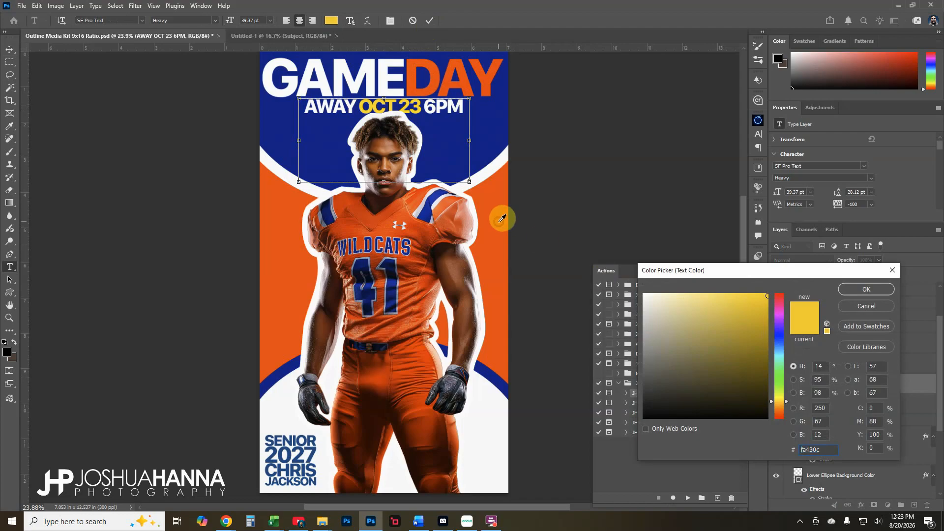
{"action": "left_click", "coordinate": [866, 289]}
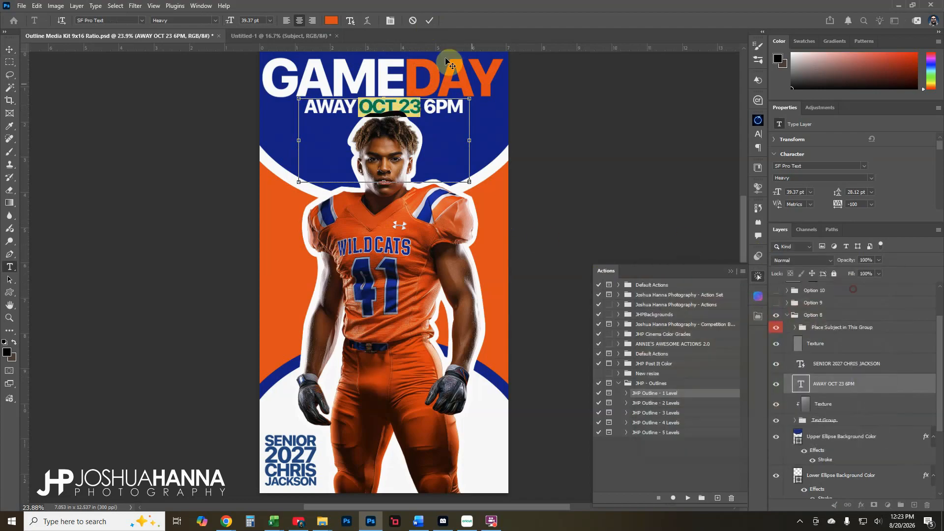
{"action": "left_click", "coordinate": [430, 21]}
{"action": "key", "text": "v"}
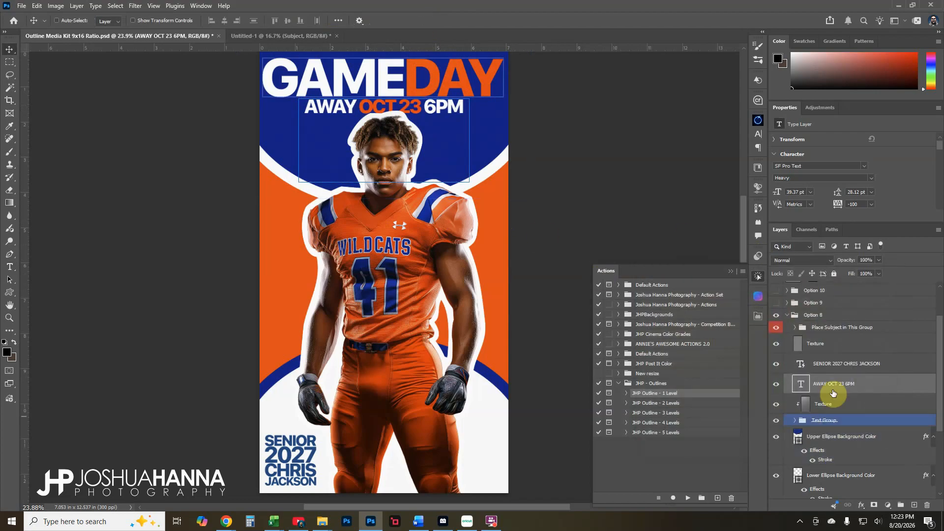
Replace the two name lines under SENIOR 2027 with the new player's first name and surname
{"action": "double_click", "coordinate": [800, 363]}
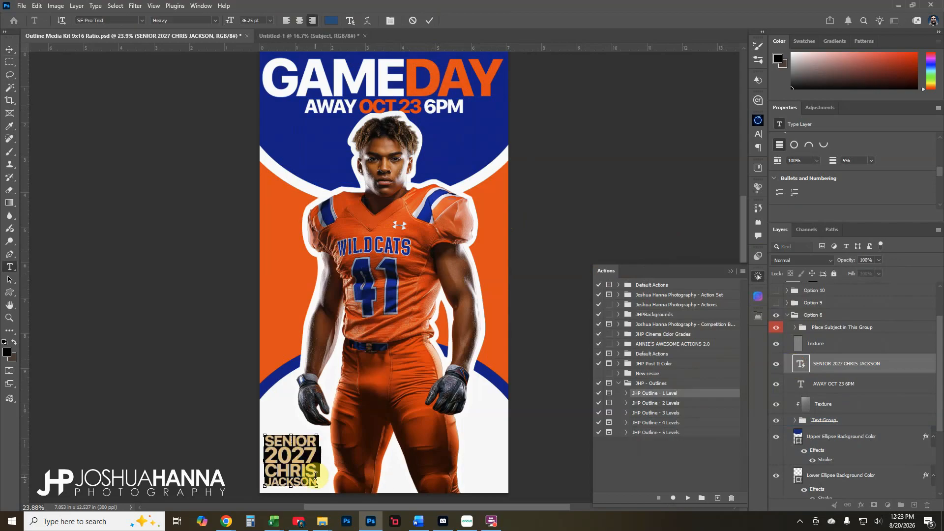
{"action": "left_click_drag", "start_coordinate": [316, 475], "coordinate": [276, 464]}
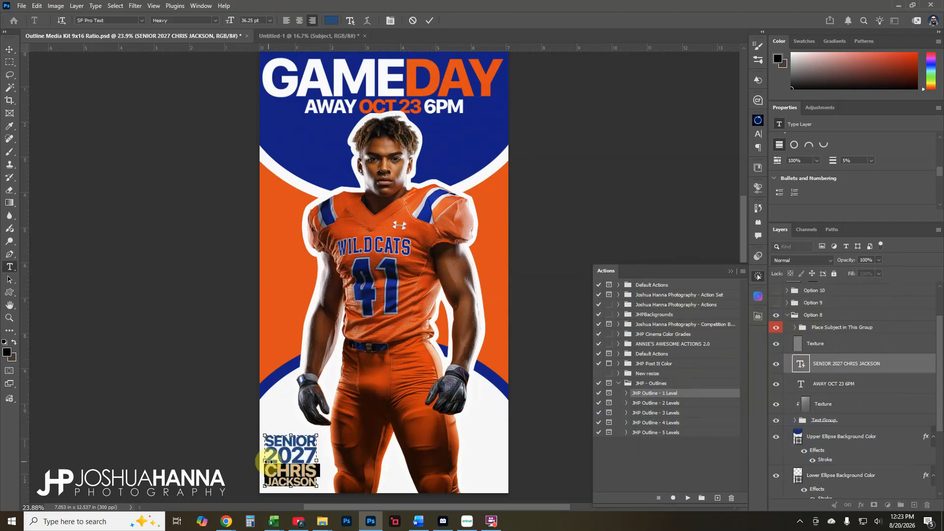
{"action": "type", "text": "m"}
{"action": "key", "text": "BackSpace"}
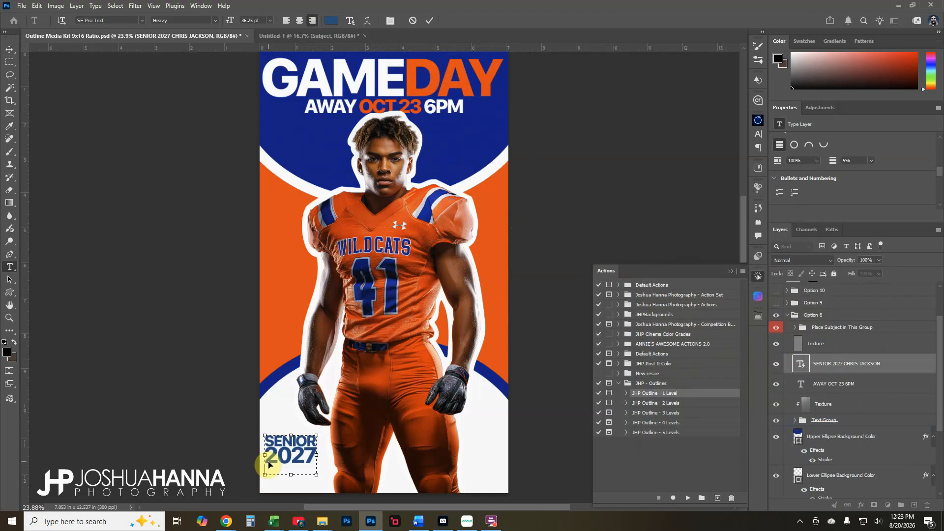
{"action": "type", "text": "mich"}
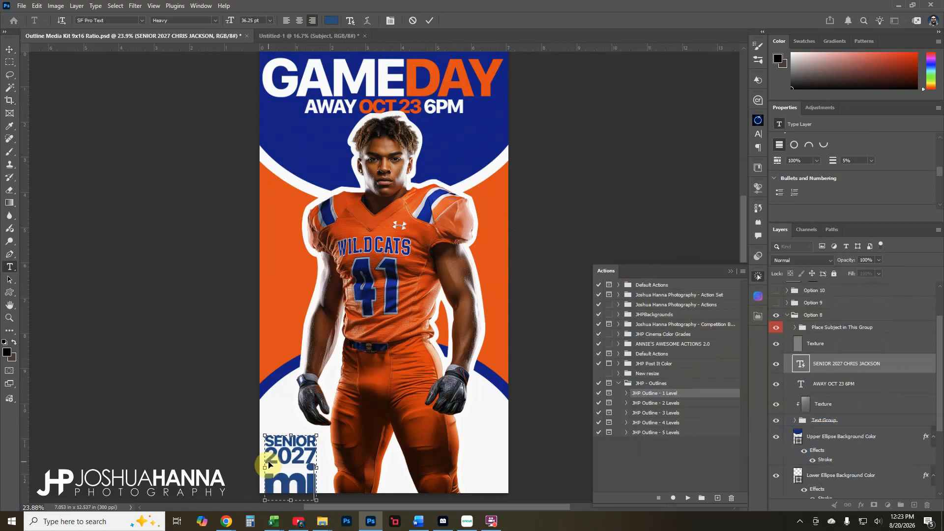
{"action": "key", "text": "BackSpace"}
{"action": "key", "text": "BackSpace"}
{"action": "key", "text": "BackSpace"}
{"action": "key", "text": "BackSpace"}
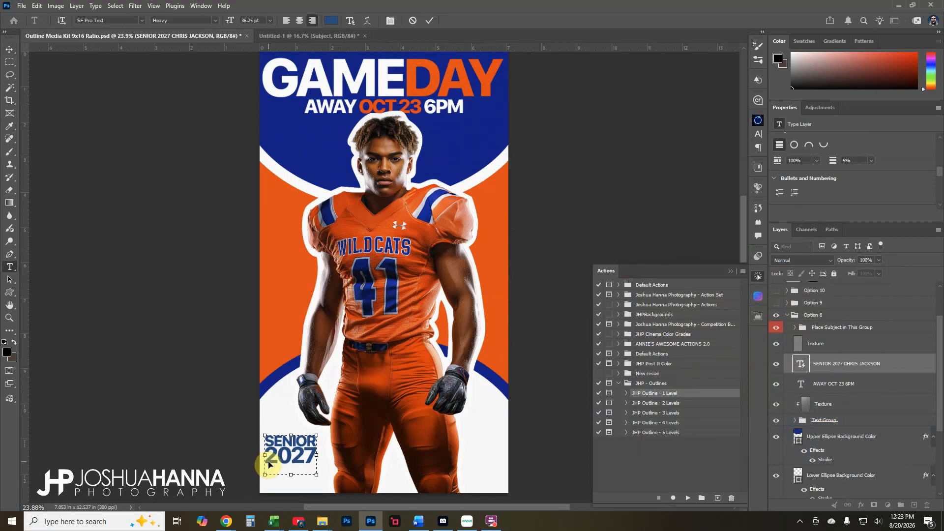
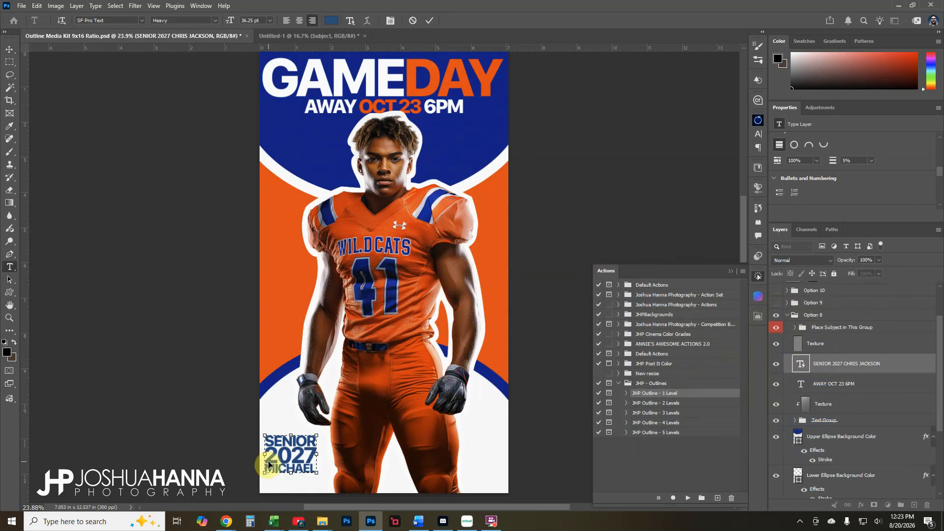
{"action": "key", "text": "Return"}
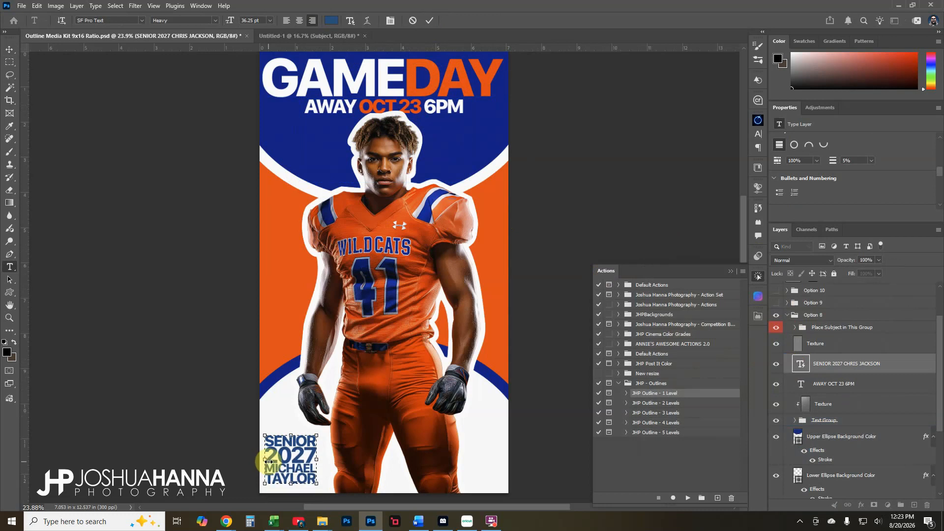
{"action": "left_click", "coordinate": [429, 20]}
{"action": "key", "text": "v"}
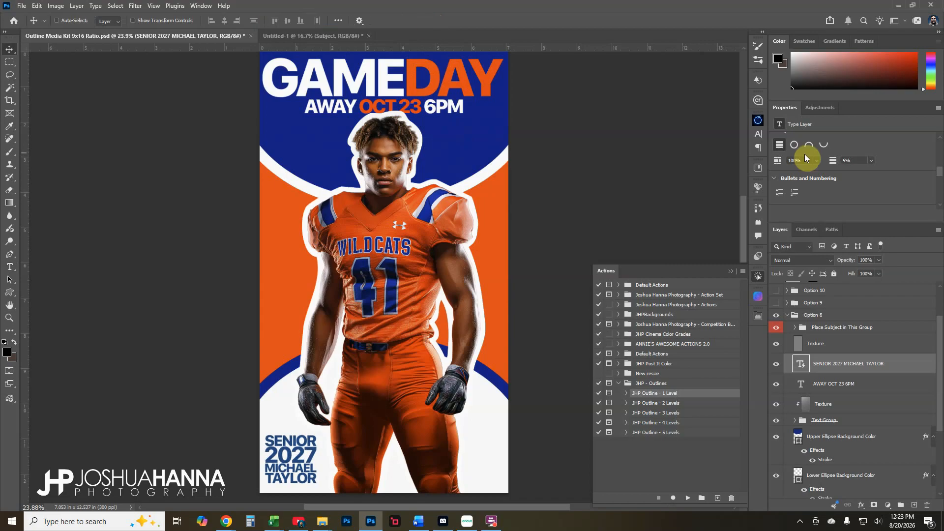
Sample navy 051888 from the poster as the name block's text colour
{"action": "scroll", "coordinate": [857, 151], "scroll_direction": "up", "scroll_amount": 5}
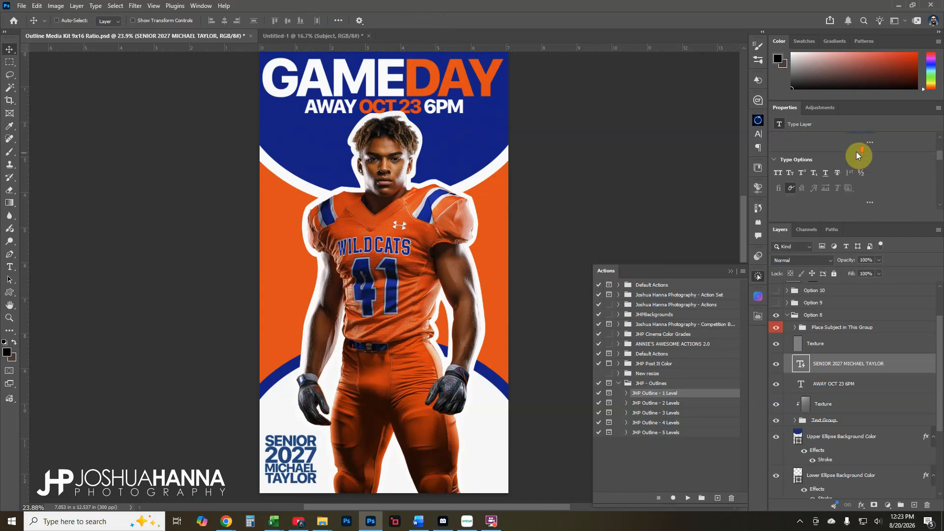
{"action": "left_click", "coordinate": [858, 199]}
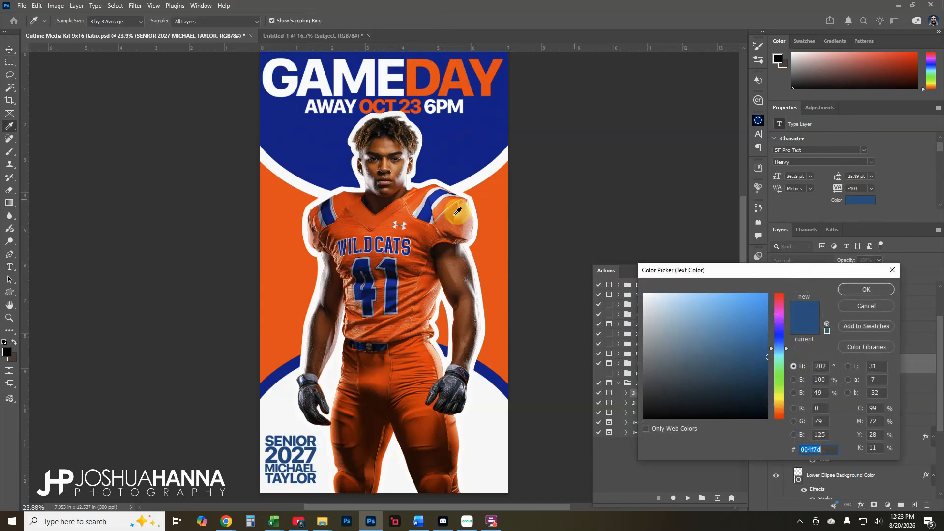
{"action": "left_click", "coordinate": [455, 148]}
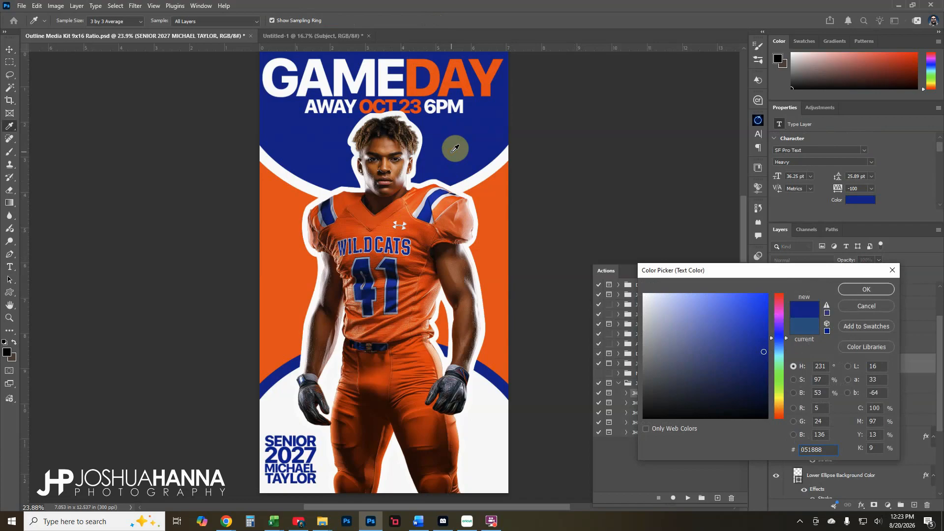
Apply navy 051888 to the name block and select the Facial Highlight Boost - Darker Skin mask
{"action": "left_click", "coordinate": [857, 293]}
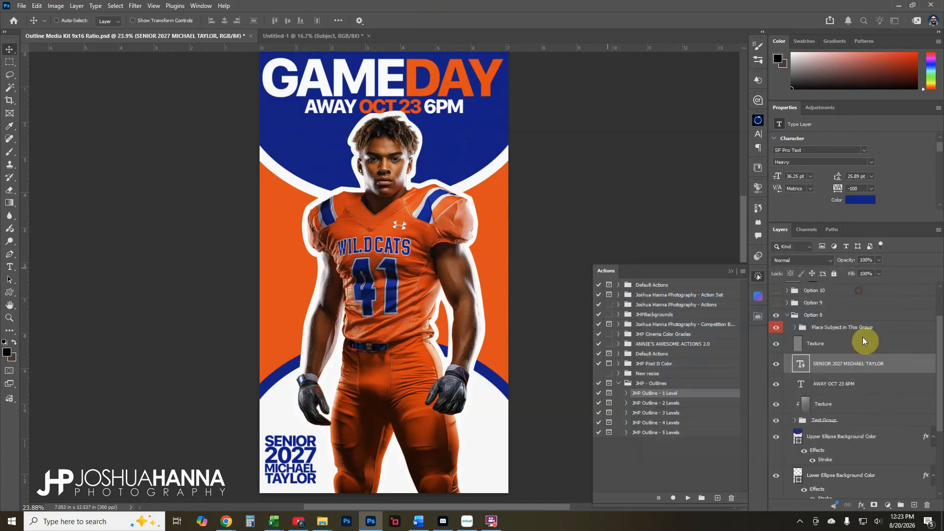
{"action": "scroll", "coordinate": [820, 366], "scroll_direction": "up", "scroll_amount": 3}
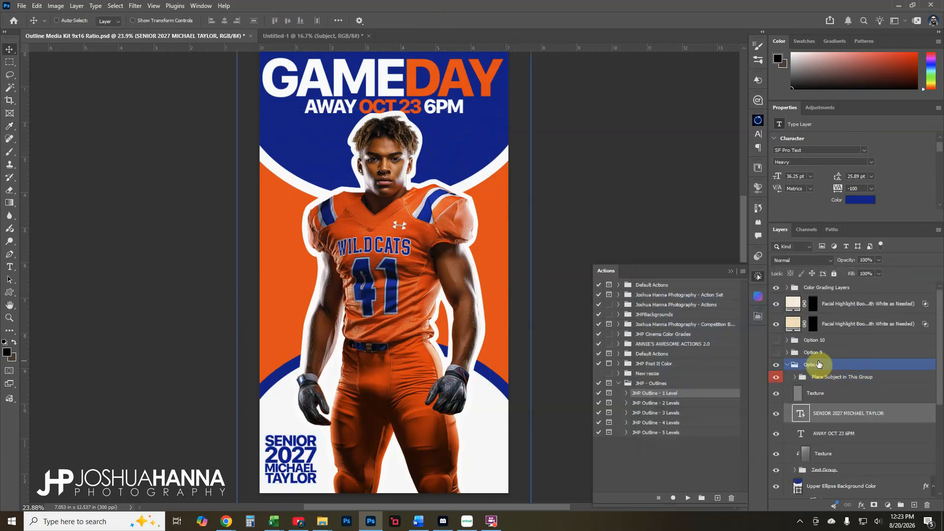
{"action": "left_click", "coordinate": [813, 327]}
{"action": "left_click", "coordinate": [813, 307]}
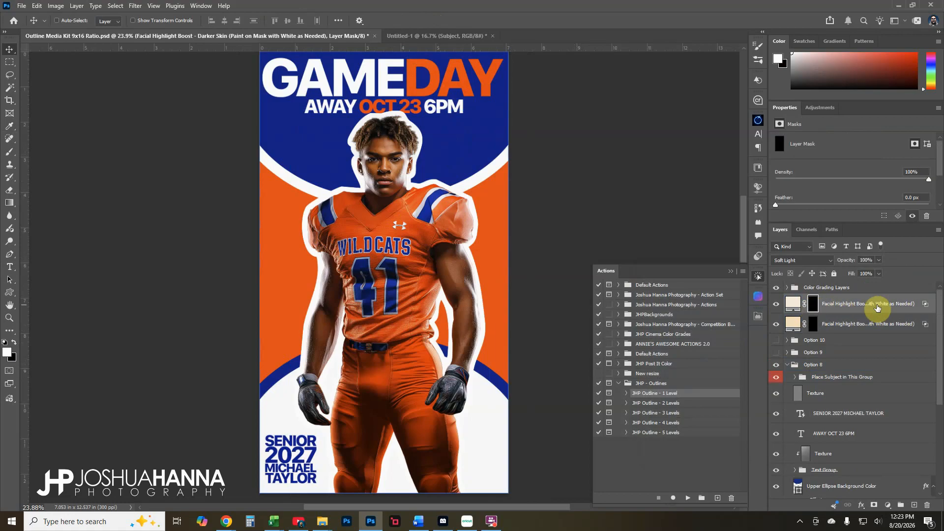
{"action": "left_click_drag", "start_coordinate": [767, 314], "coordinate": [706, 318]}
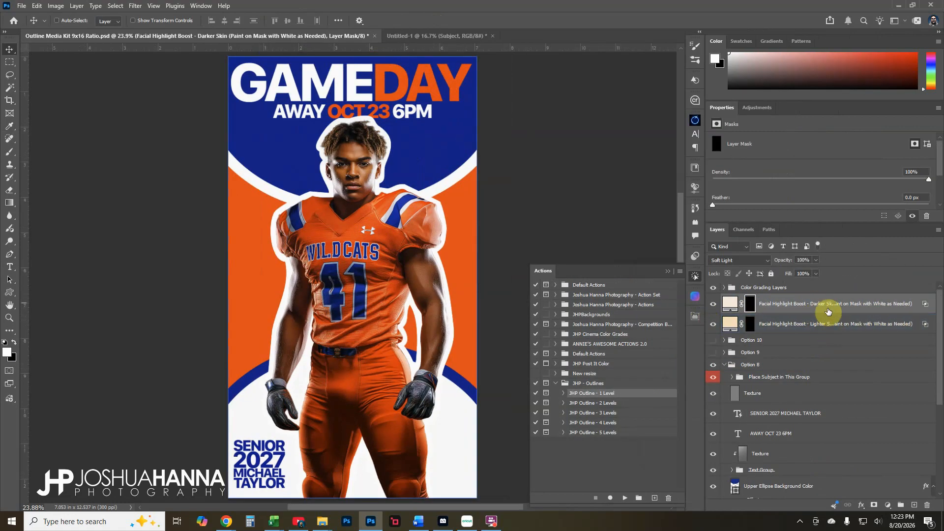
{"action": "left_click_drag", "start_coordinate": [706, 331], "coordinate": [763, 330]}
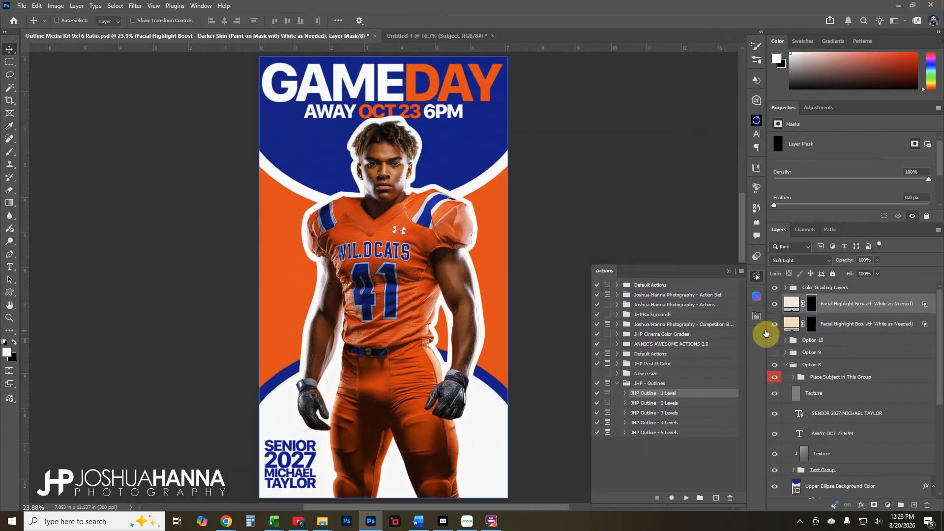
Brush the highlight onto the player's face and toggle the layer to compare
{"action": "left_click", "coordinate": [8, 151]}
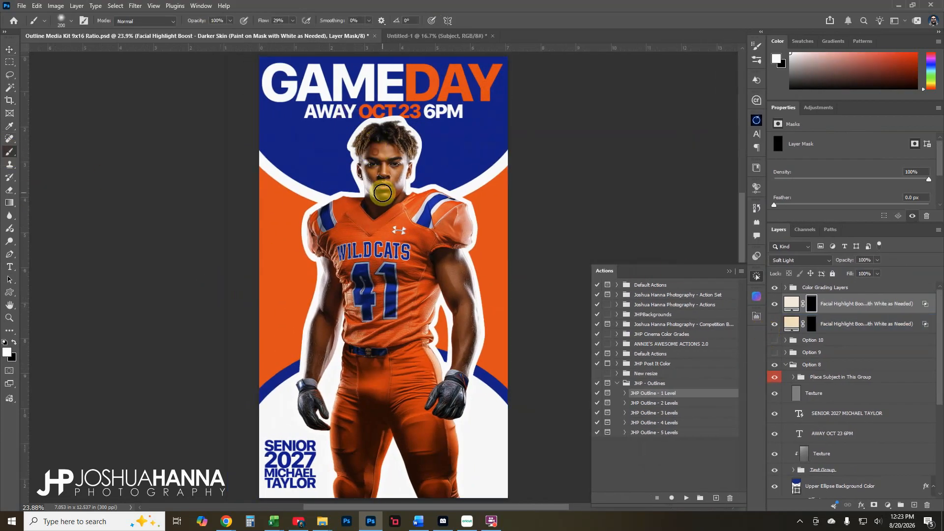
{"action": "mouse_move", "coordinate": [382, 193]}
{"action": "left_mouse_down"}
{"action": "mouse_move", "coordinate": [393, 181]}
{"action": "mouse_move", "coordinate": [387, 148]}
{"action": "mouse_move", "coordinate": [383, 186]}
{"action": "mouse_move", "coordinate": [386, 148]}
{"action": "mouse_move", "coordinate": [401, 210]}
{"action": "left_mouse_up"}
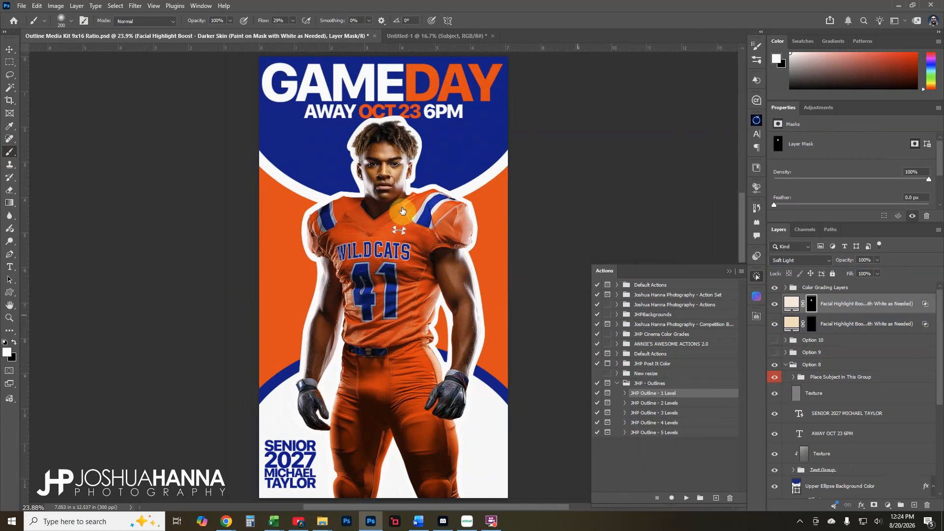
{"action": "left_click", "coordinate": [775, 304]}
{"action": "left_click", "coordinate": [776, 303]}
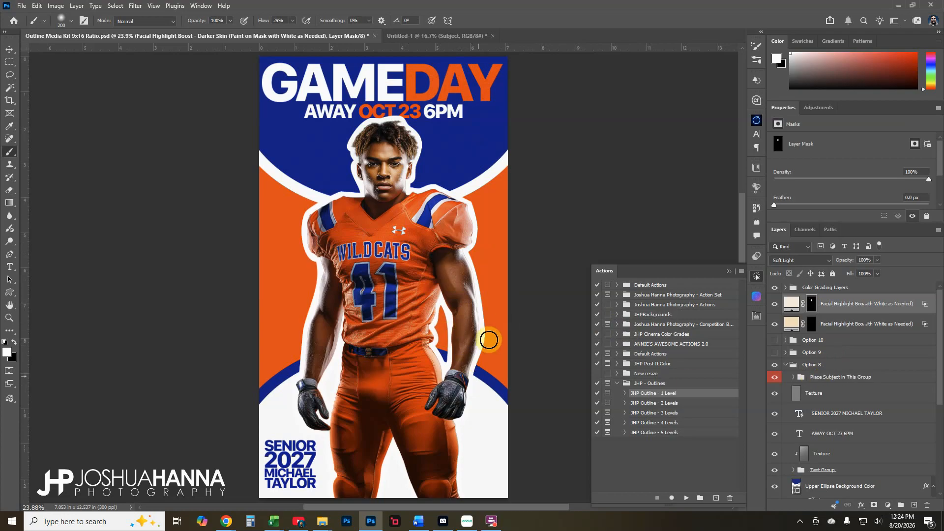
Delete Outline 1 and run the JHP Outline - 5 Levels action on the Subject layer
{"action": "left_click", "coordinate": [793, 377]}
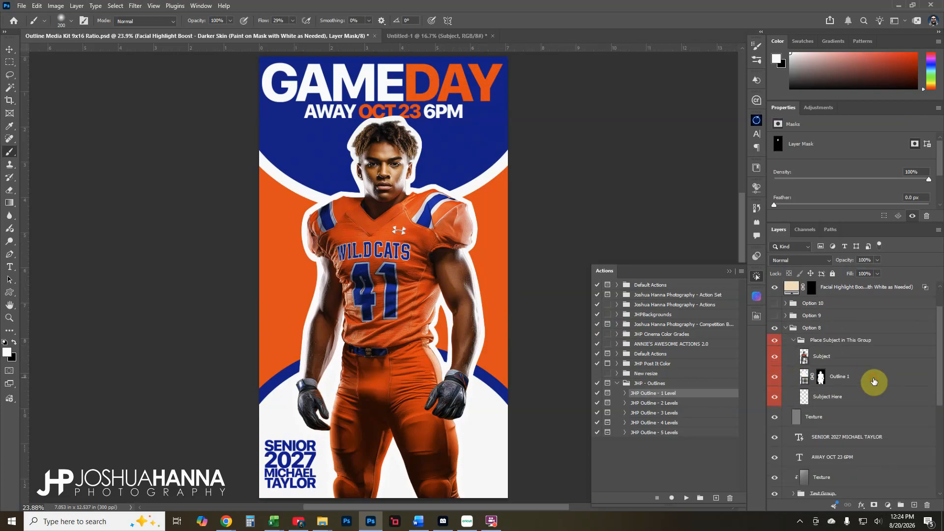
{"action": "left_click", "coordinate": [873, 381]}
{"action": "left_click", "coordinate": [926, 504]}
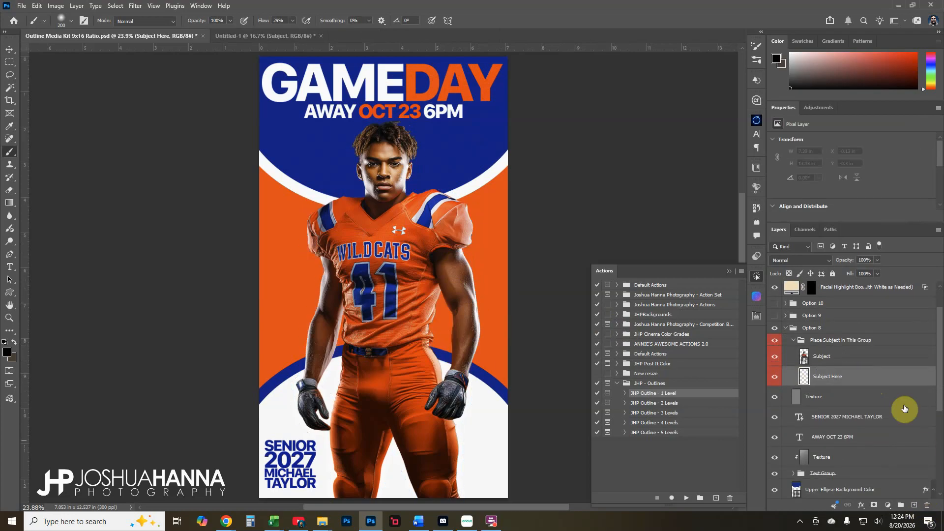
{"action": "left_click", "coordinate": [841, 365]}
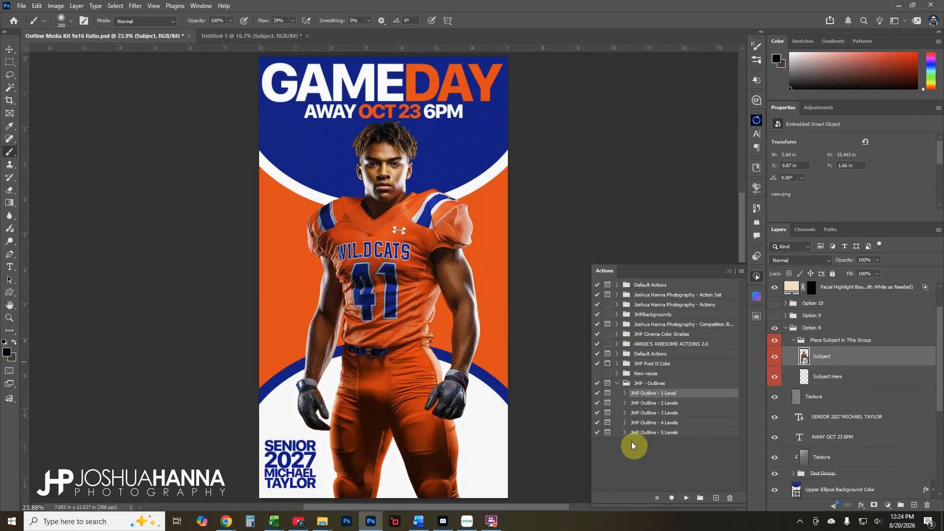
{"action": "left_click", "coordinate": [650, 433]}
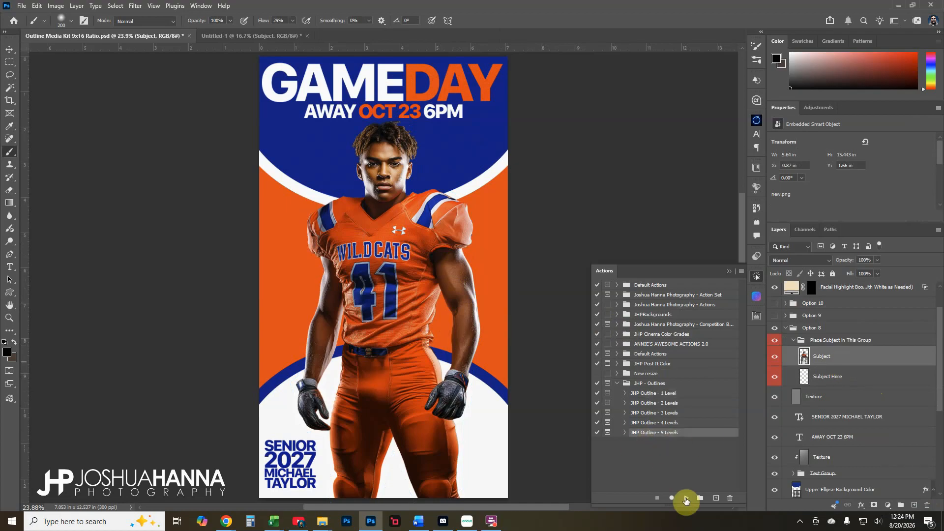
{"action": "left_click", "coordinate": [687, 500]}
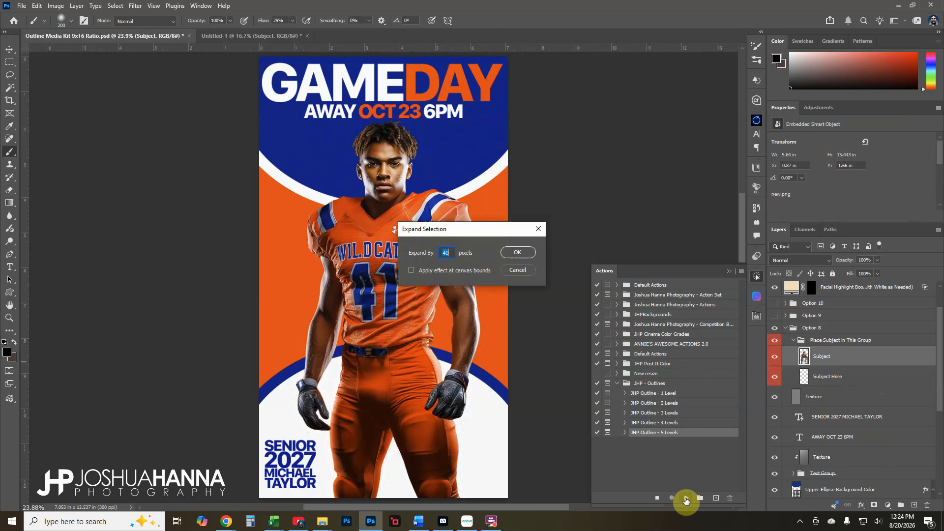
{"action": "left_click_drag", "start_coordinate": [462, 229], "coordinate": [552, 219]}
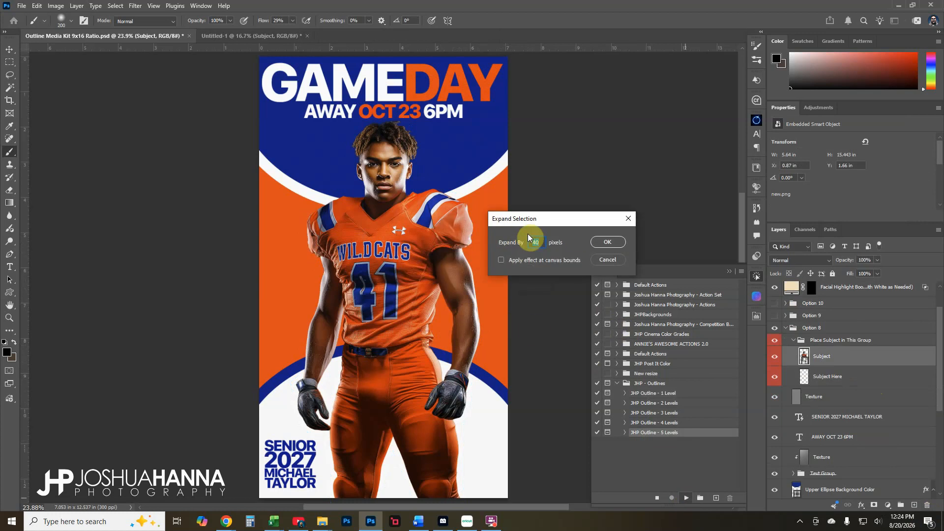
{"action": "left_click", "coordinate": [604, 242]}
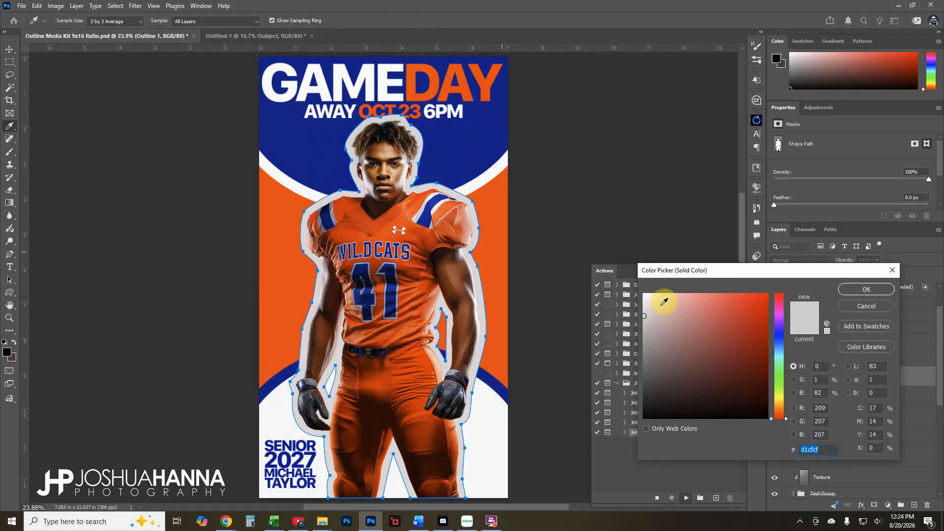
Make the first outline ring white and the second ring jersey orange f84a18
{"action": "left_click", "coordinate": [480, 180]}
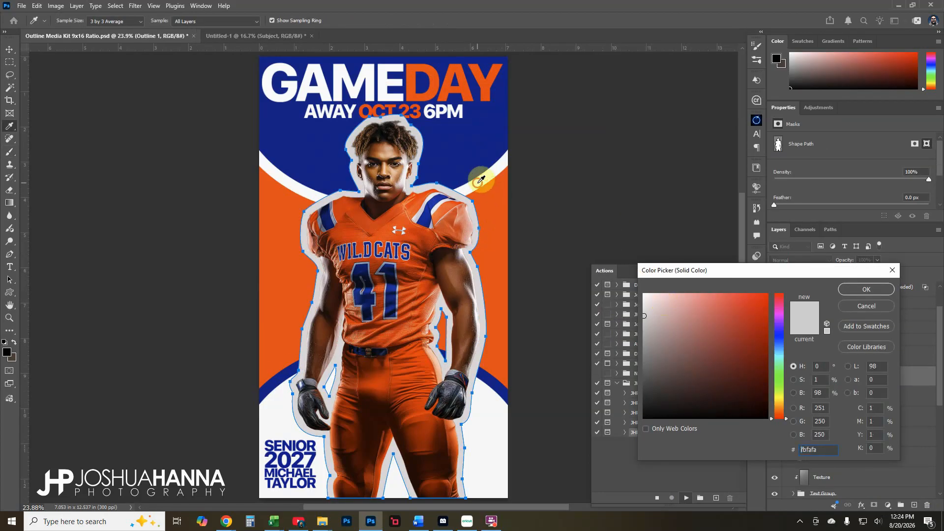
{"action": "left_click", "coordinate": [867, 290]}
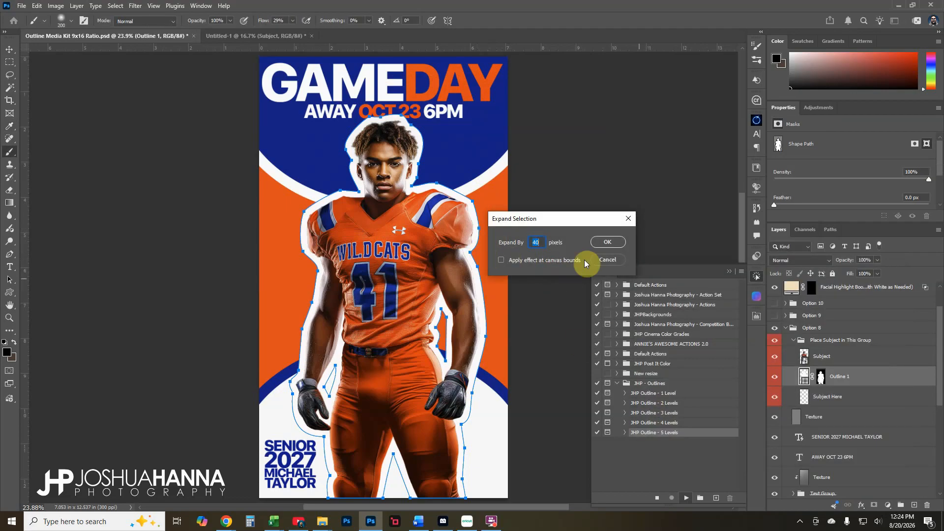
{"action": "left_click", "coordinate": [609, 241]}
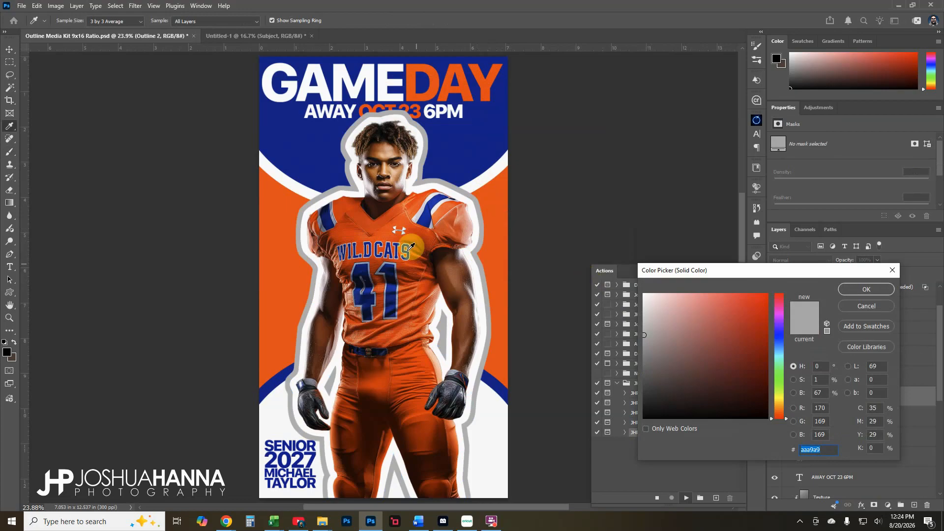
{"action": "left_click", "coordinate": [404, 217]}
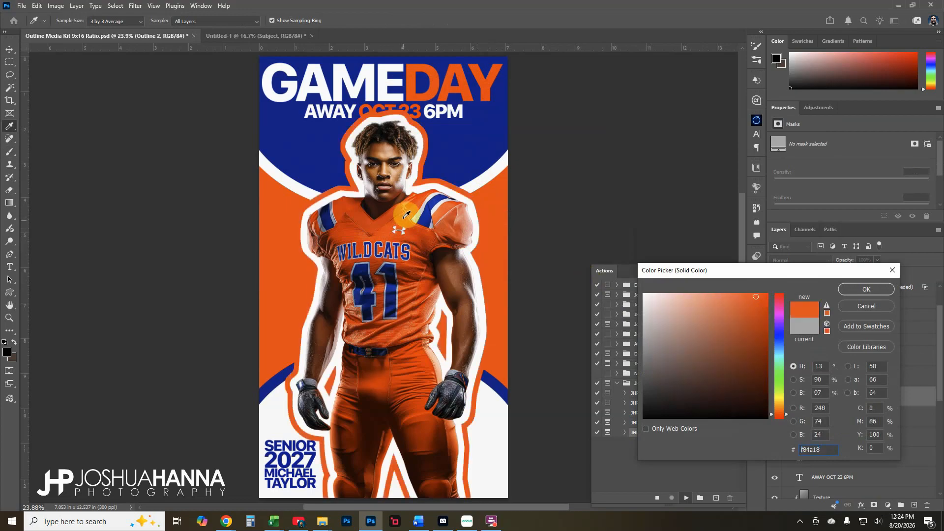
{"action": "left_click", "coordinate": [866, 289]}
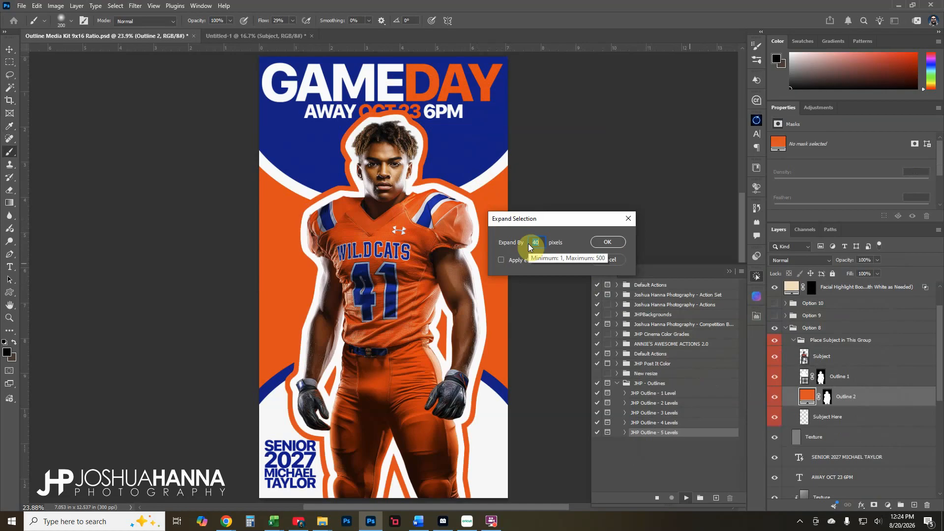
Make the third ring pale orange fb5f31 and the fourth ring blue 010c38
{"action": "key", "text": "Return"}
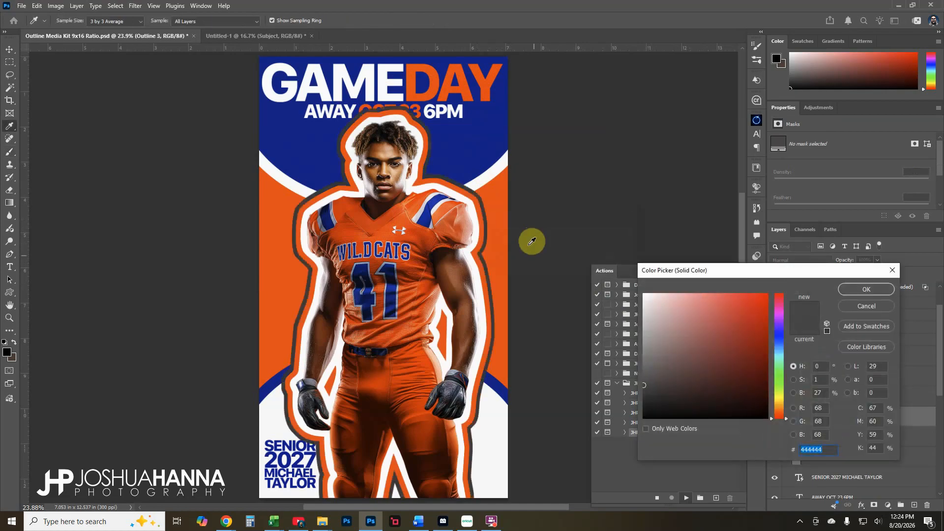
{"action": "left_click", "coordinate": [448, 222]}
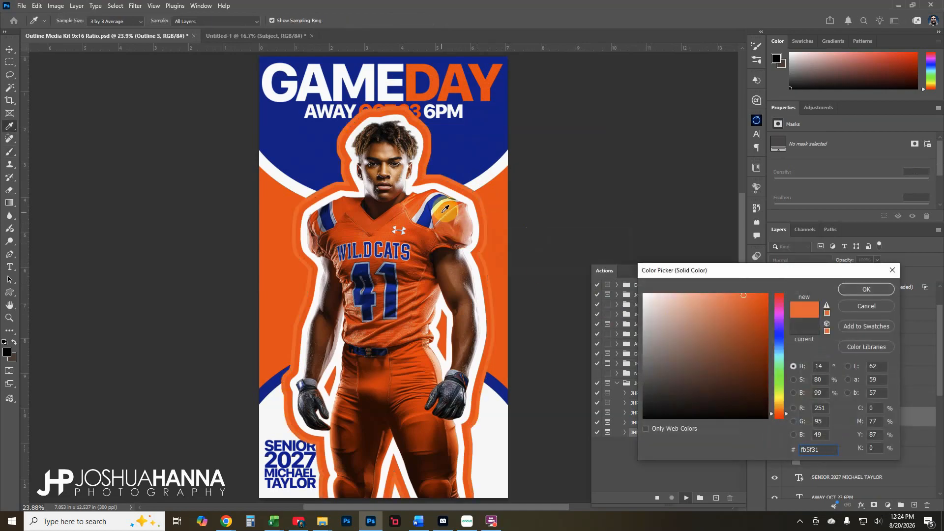
{"action": "left_click", "coordinate": [312, 236]}
{"action": "left_click", "coordinate": [855, 289]}
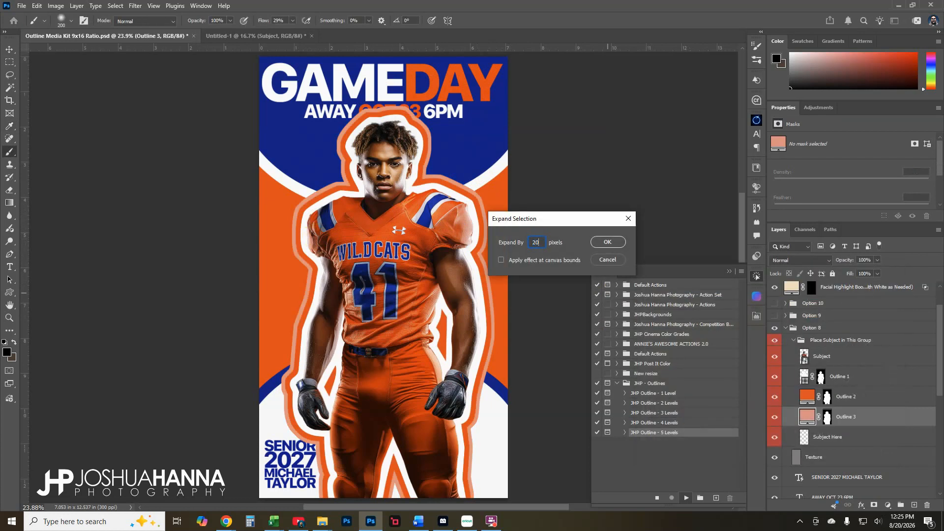
{"action": "key", "text": "Return"}
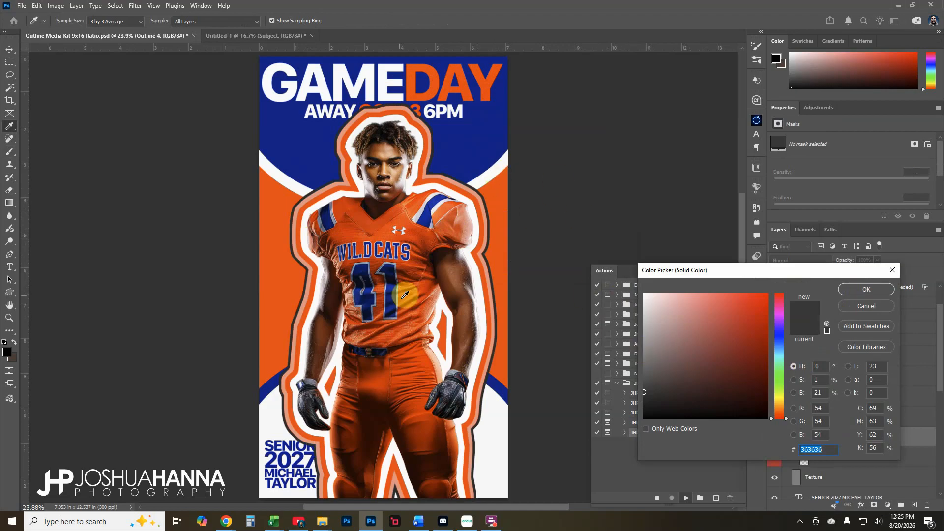
{"action": "left_click", "coordinate": [391, 265]}
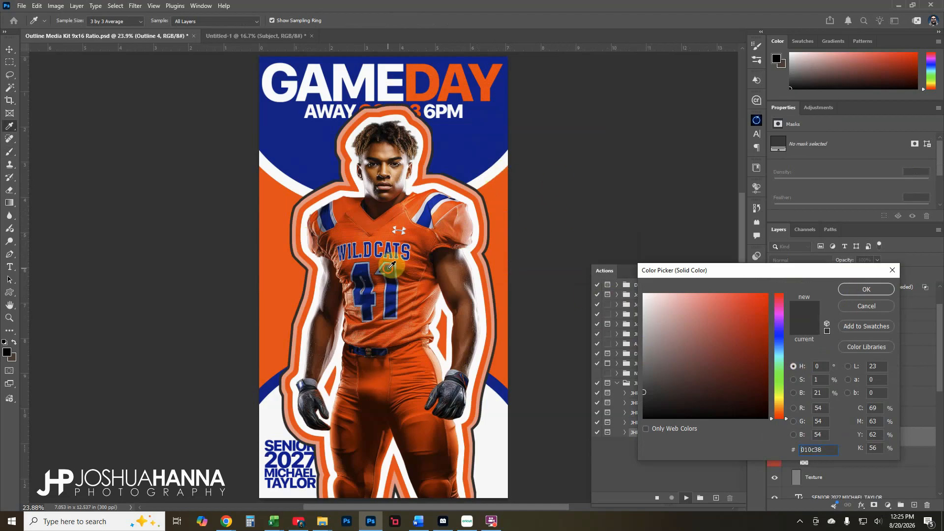
{"action": "left_click", "coordinate": [426, 203]}
{"action": "left_click", "coordinate": [875, 292]}
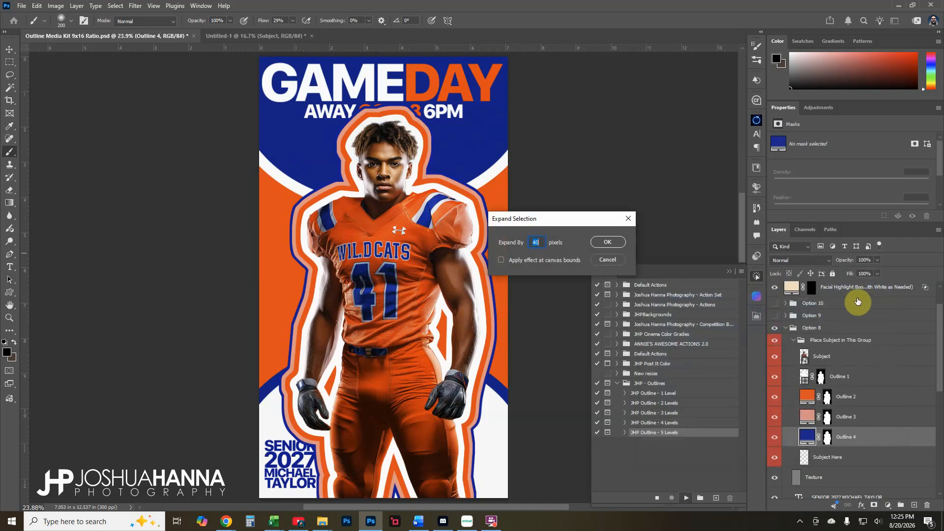
{"action": "key", "text": "Return"}
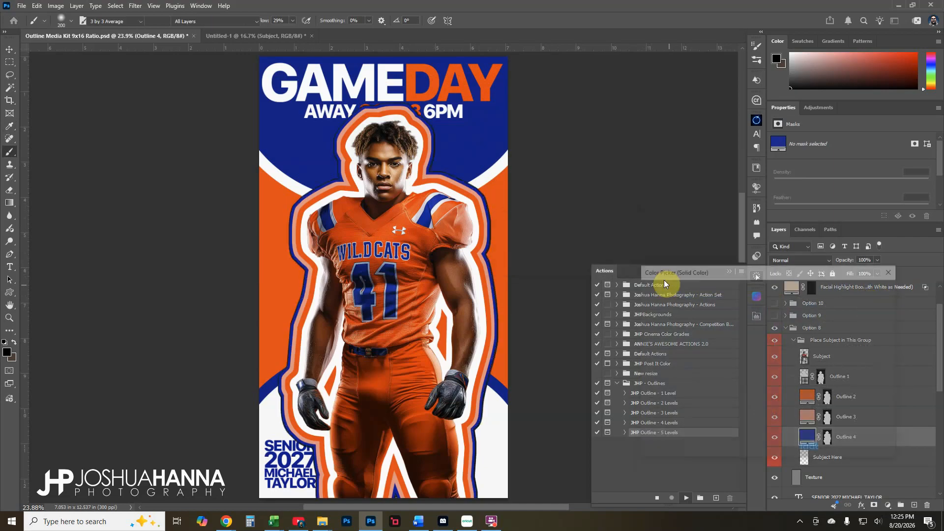
Finish the outer ring in white, then delete Outline 2 through Outline 5
{"action": "left_click", "coordinate": [484, 178]}
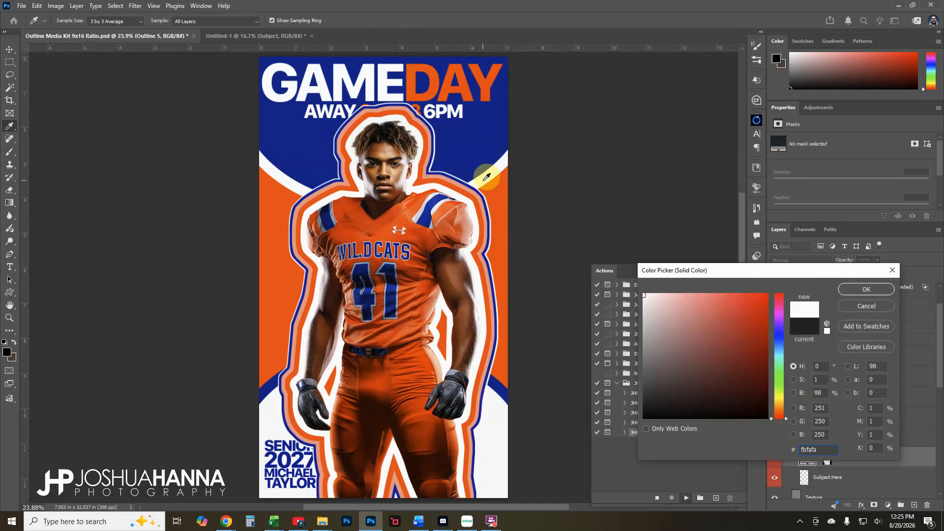
{"action": "left_click", "coordinate": [859, 289]}
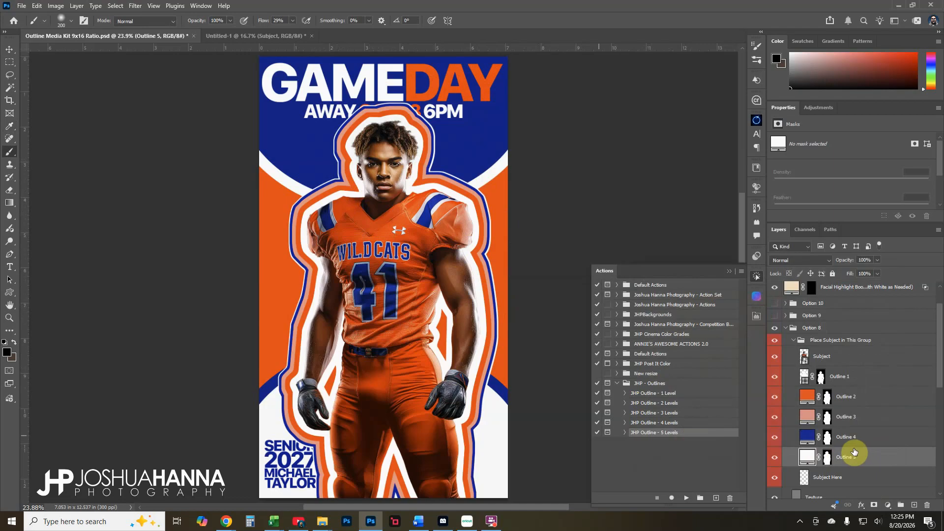
{"action": "left_click", "coordinate": [867, 405], "text": "shift"}
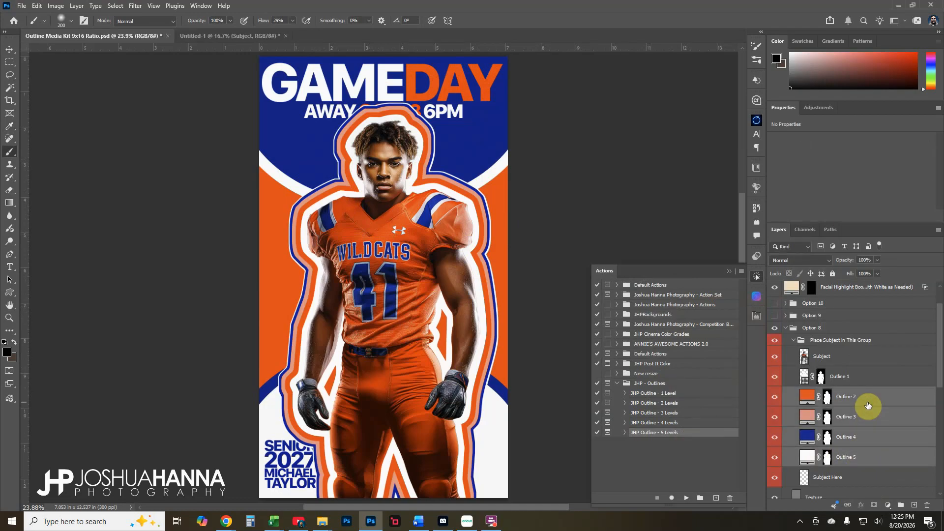
{"action": "key", "text": "Delete"}
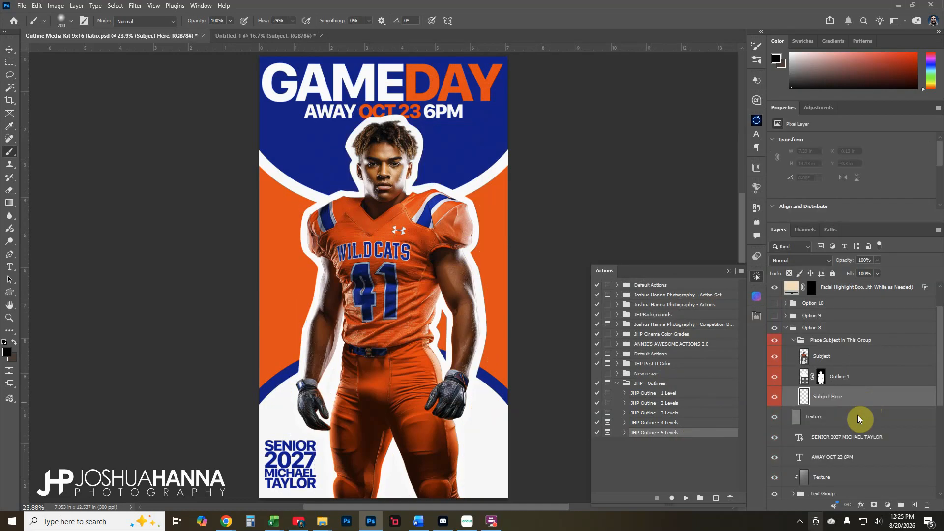